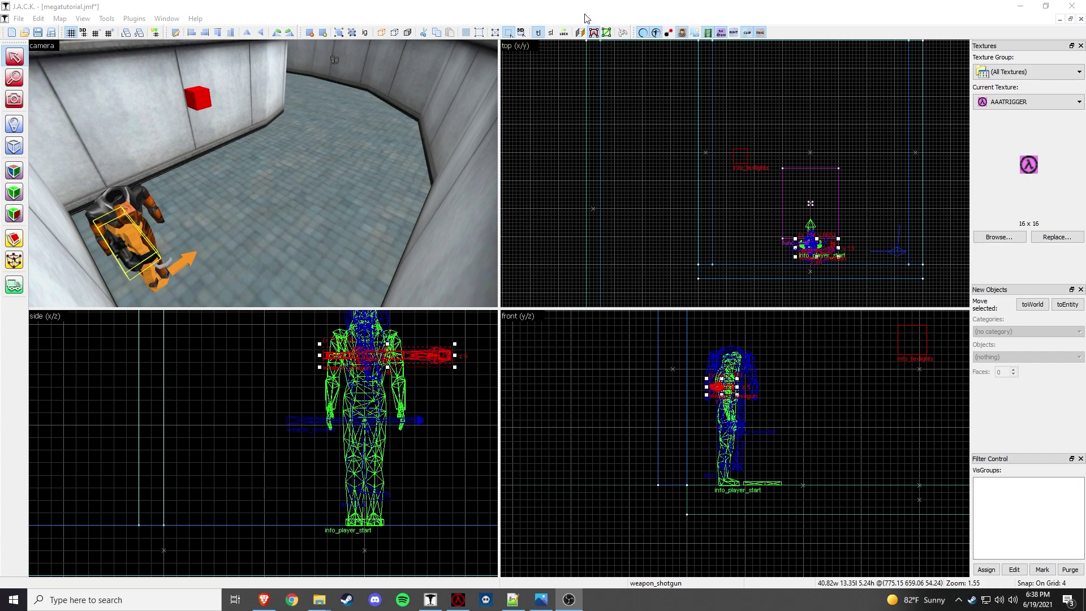
Step: Pull back the edge of the ceiling brush that protrudes through the wall above the barred door, then clear the selection
click(335, 162)
key(z)
key(w)
key(w)
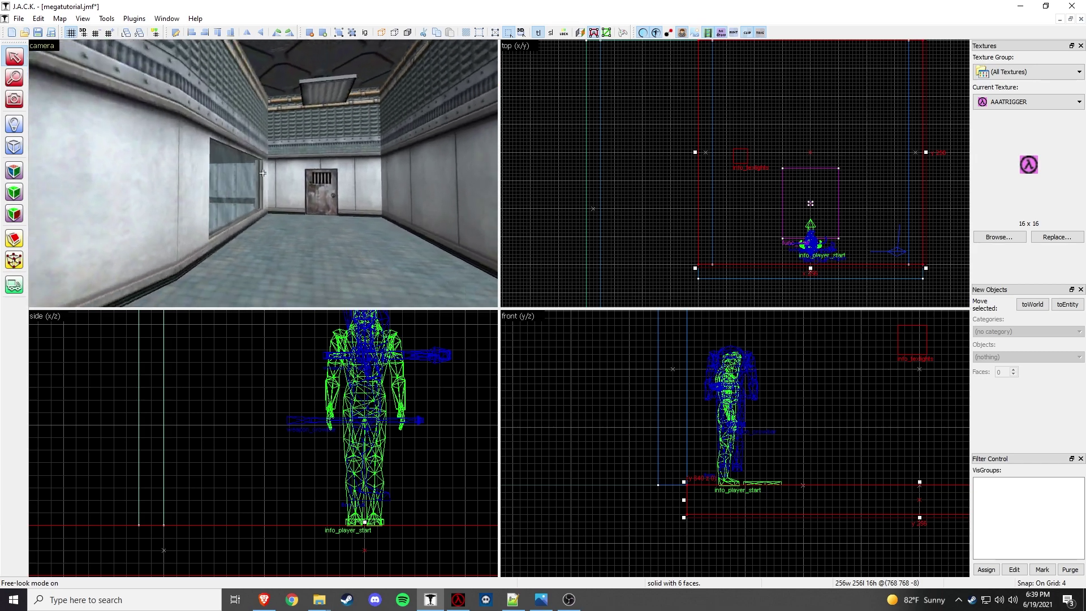
key(w)
key(s)
key(w)
click(262, 172)
key(w)
key(s)
key(z)
scroll(783, 202, down, 8)
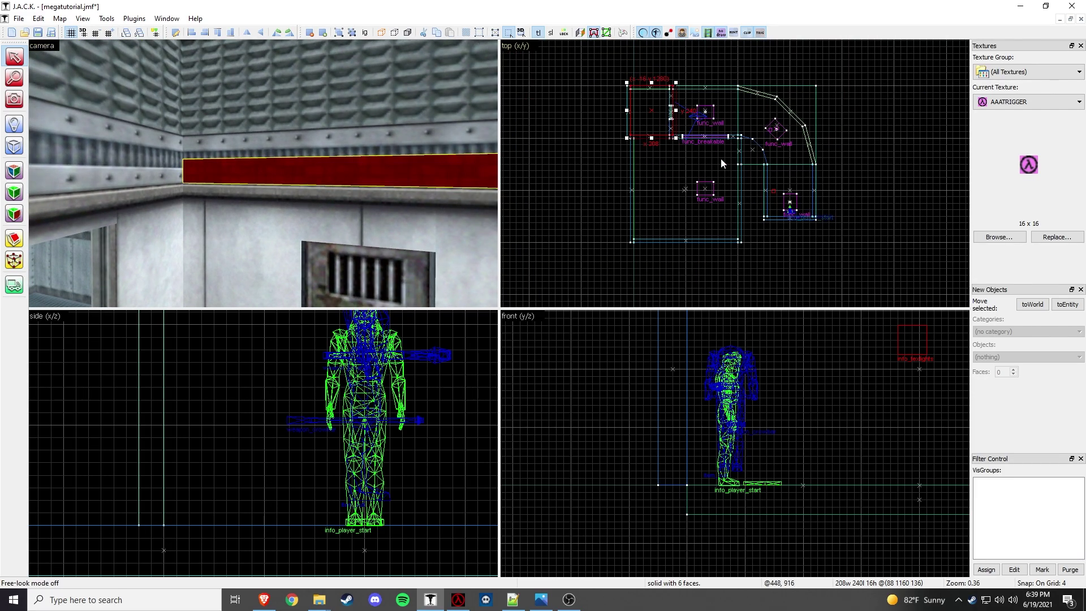
scroll(663, 102, up, 10)
middle_drag(663, 102, 650, 169)
key(z)
key(w)
key(z)
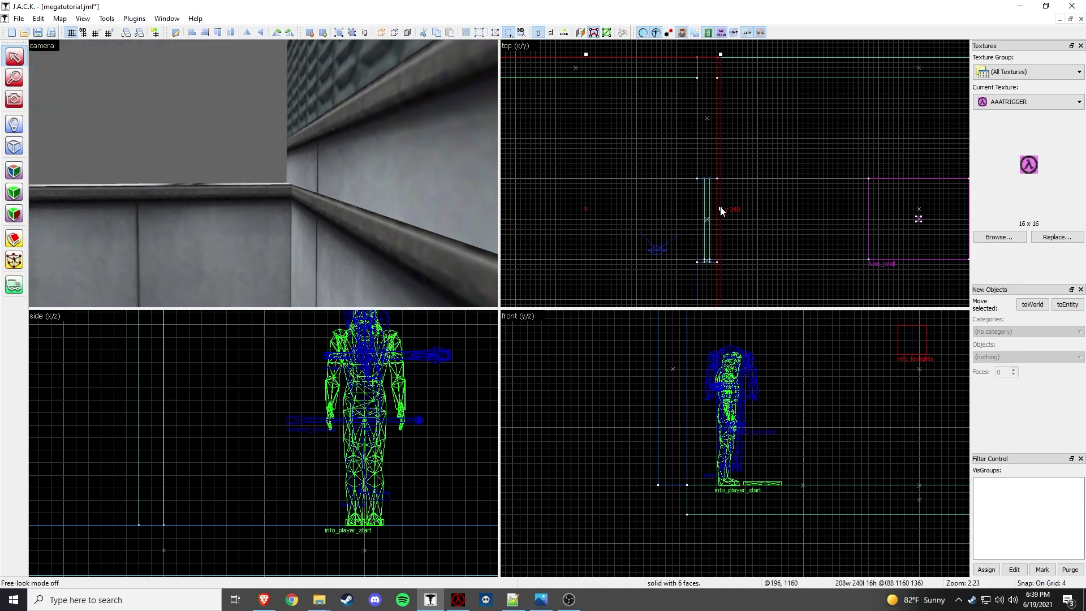
drag(721, 211, 700, 210)
key(z)
key(w)
key(Escape)
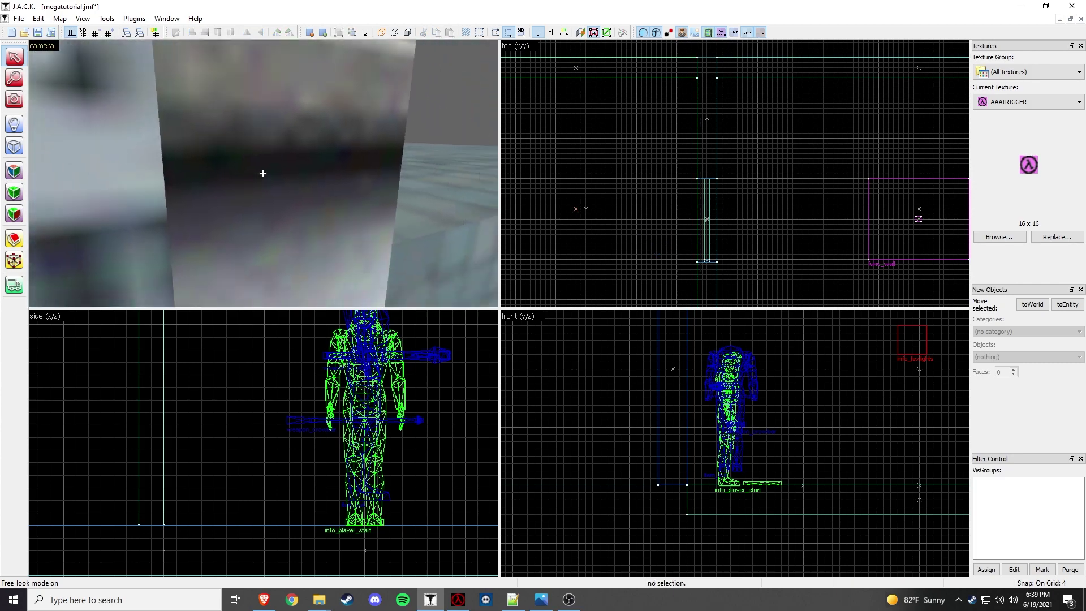
Step: Examine the curved corridor, the windowed room and the area leading up to the barred door
key(w)
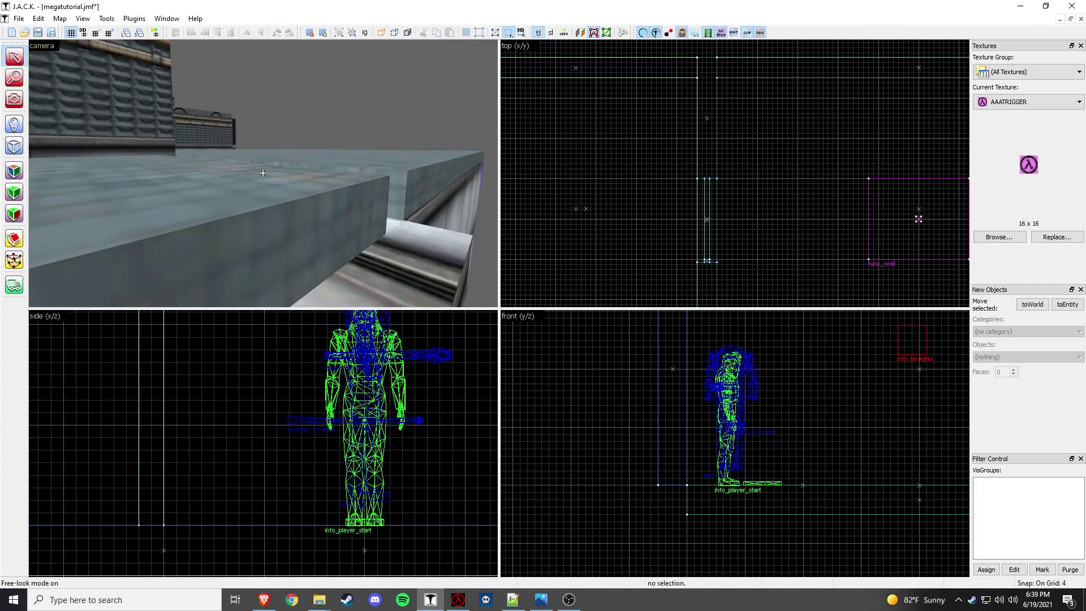
key(w)
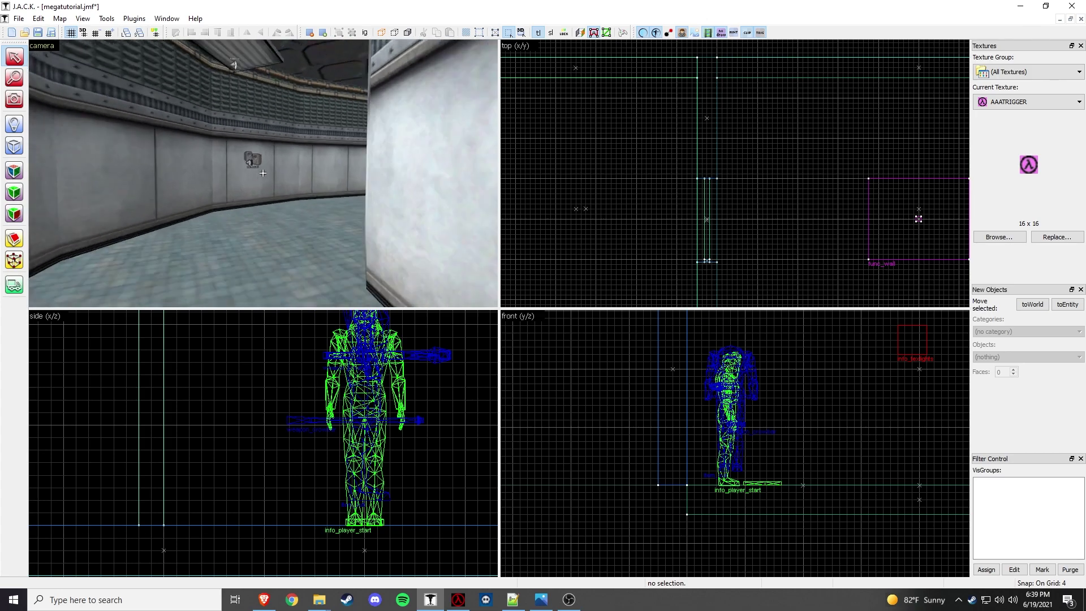
key(w)
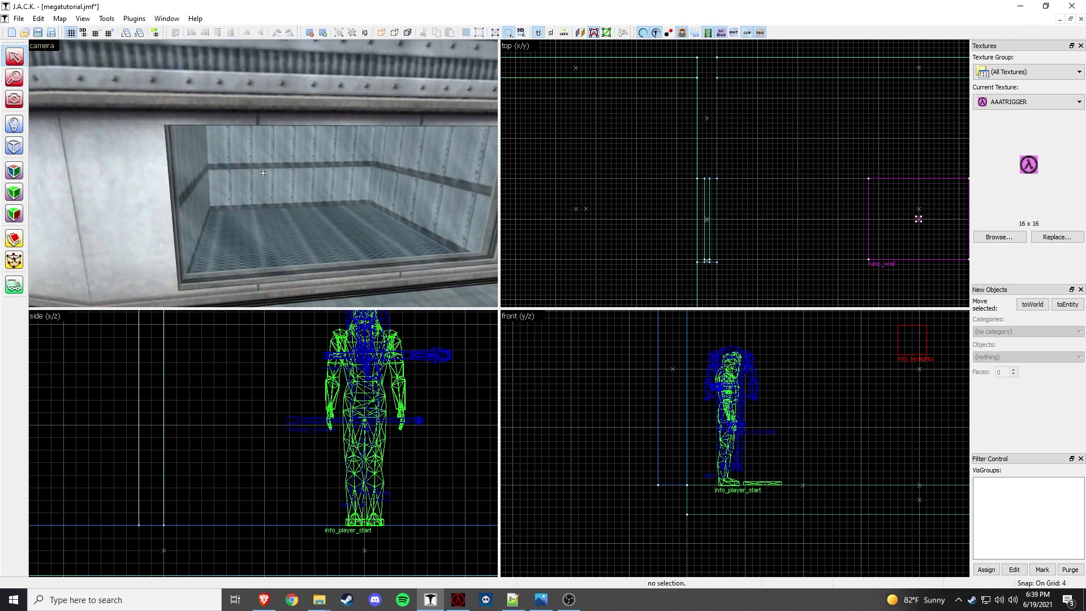
key(w)
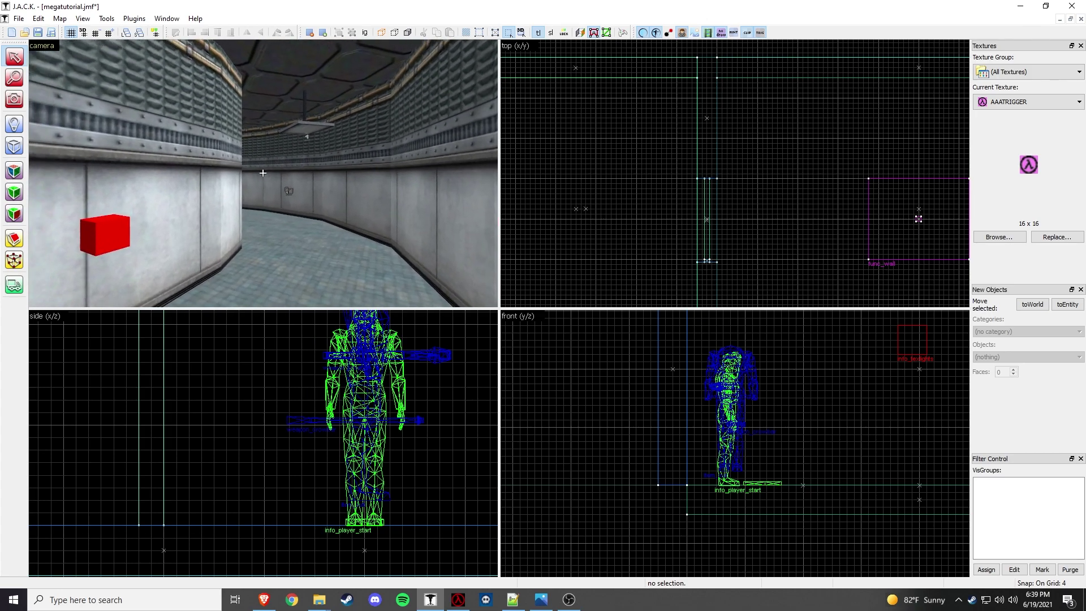
key(d)
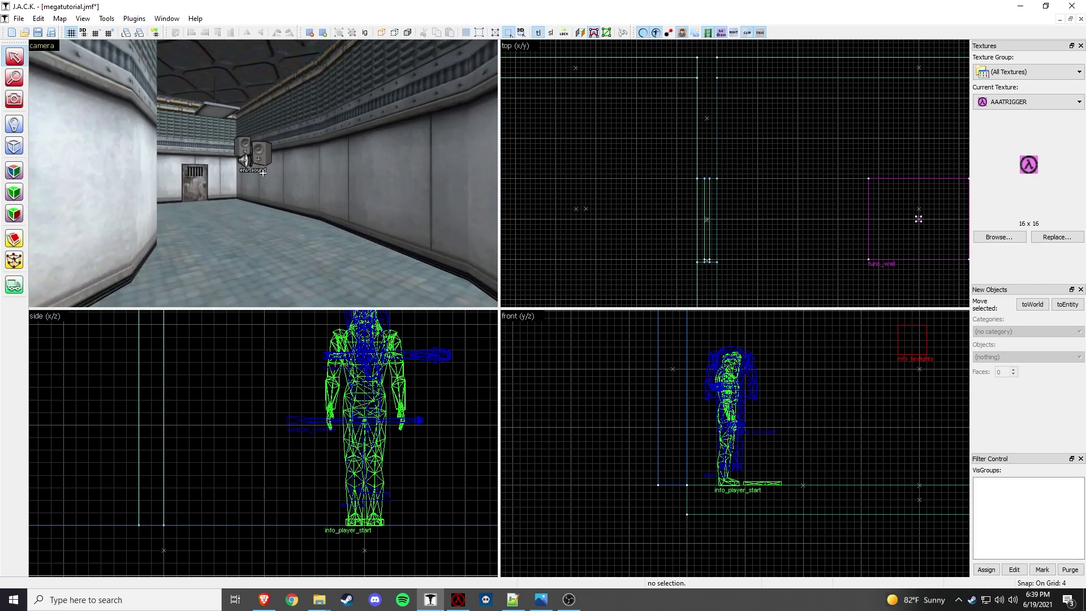
key(w)
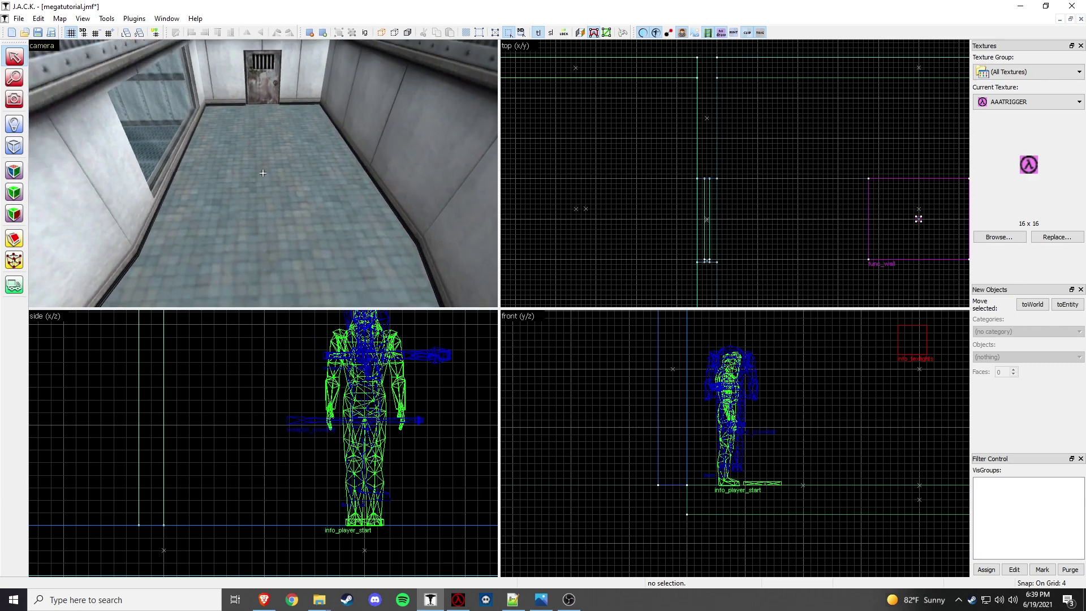
key(s)
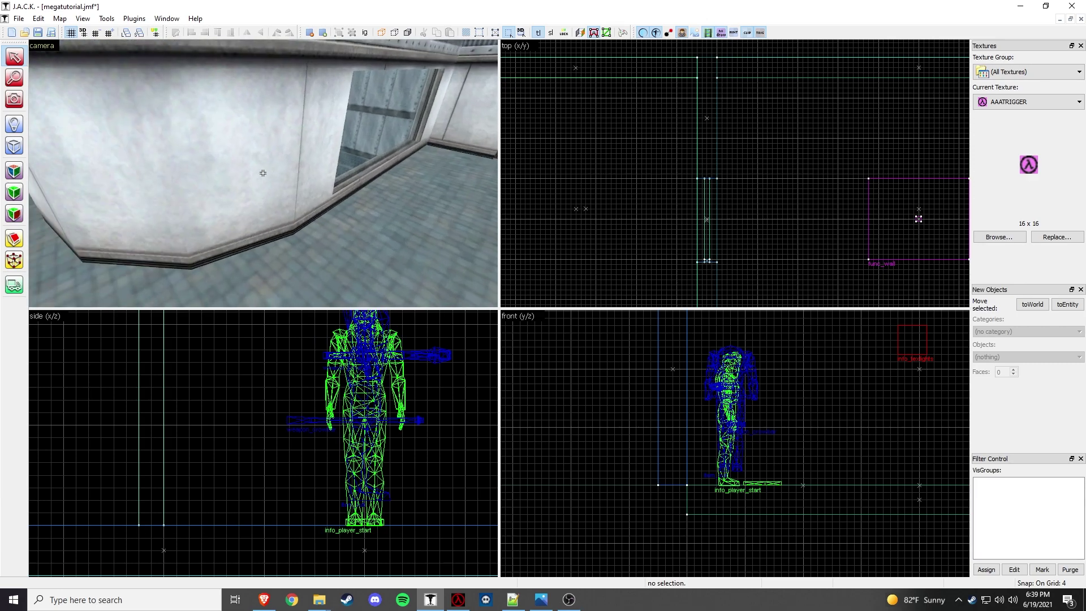
Step: Outline an AAATRIGGER block 20 units wide and 224 units long across the floor leading to the barred door
click(263, 172)
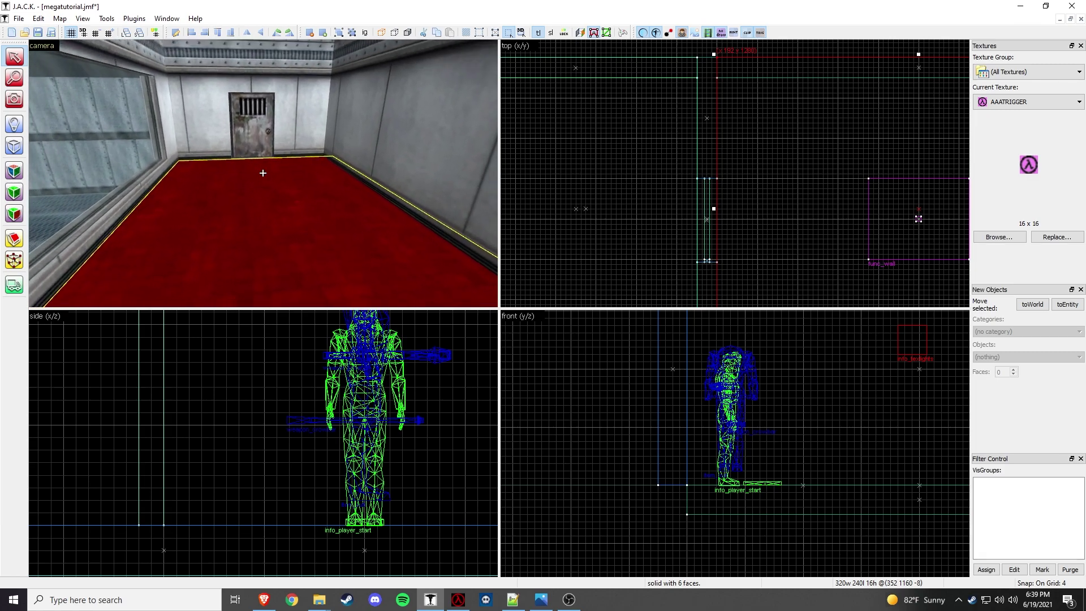
key(z)
click(17, 146)
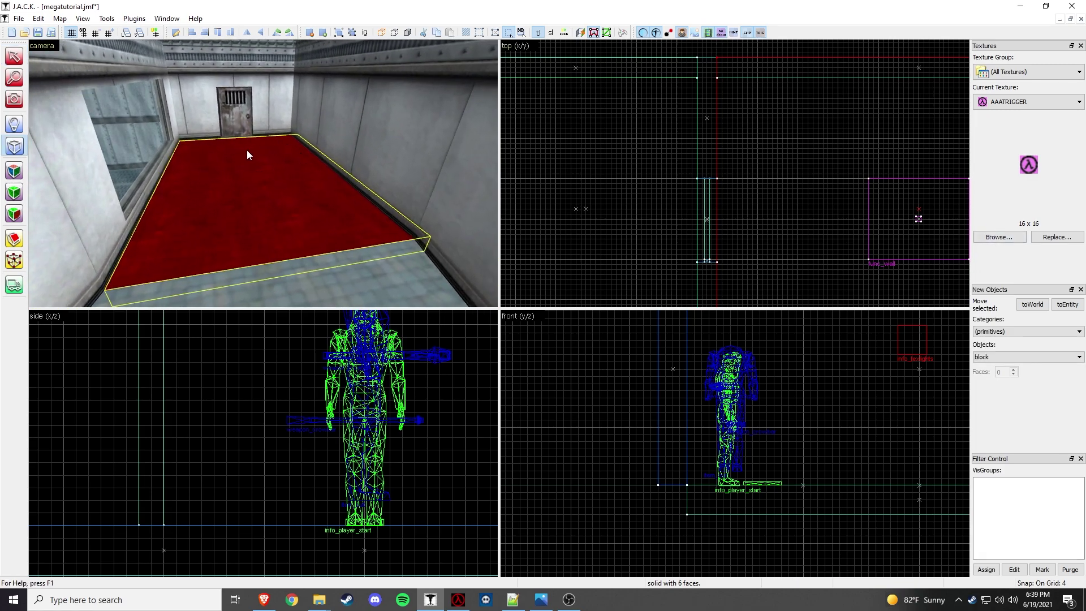
scroll(795, 177, down, 7)
scroll(795, 178, up, 6)
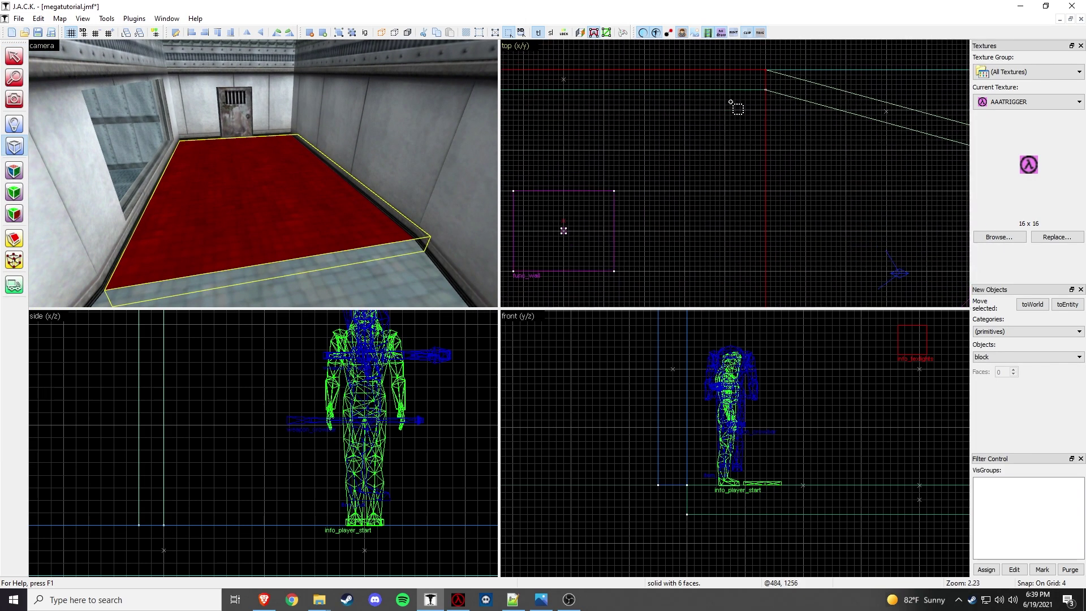
drag(746, 90, 722, 283)
scroll(328, 444, down, 12)
middle_drag(289, 432, 309, 434)
scroll(265, 439, up, 6)
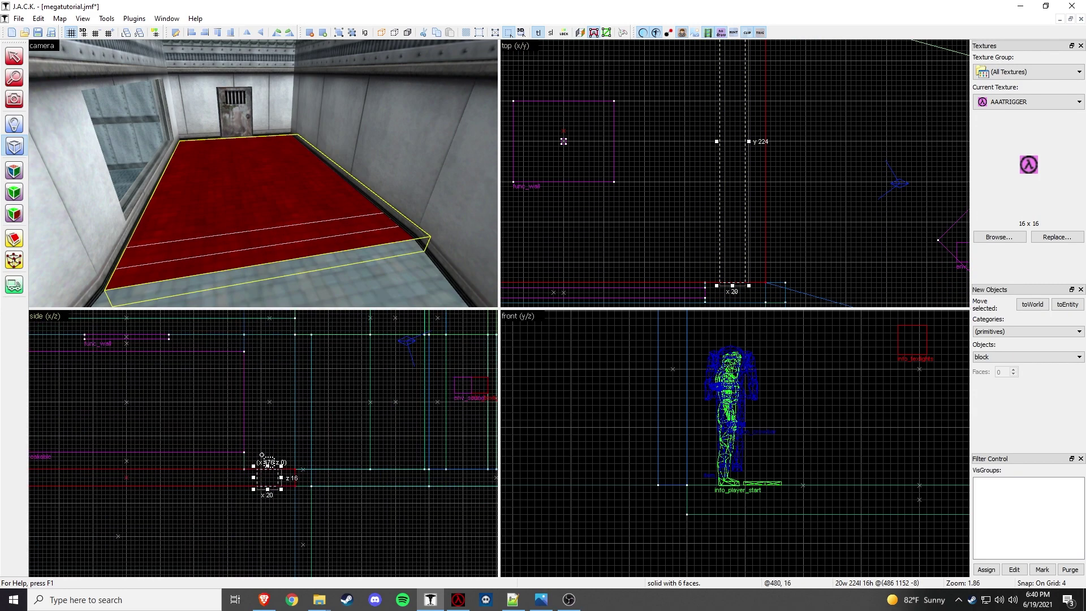
Step: Extend the block outline upward from the floor surface to a height of 108 units and create the brush
drag(269, 467, 275, 363)
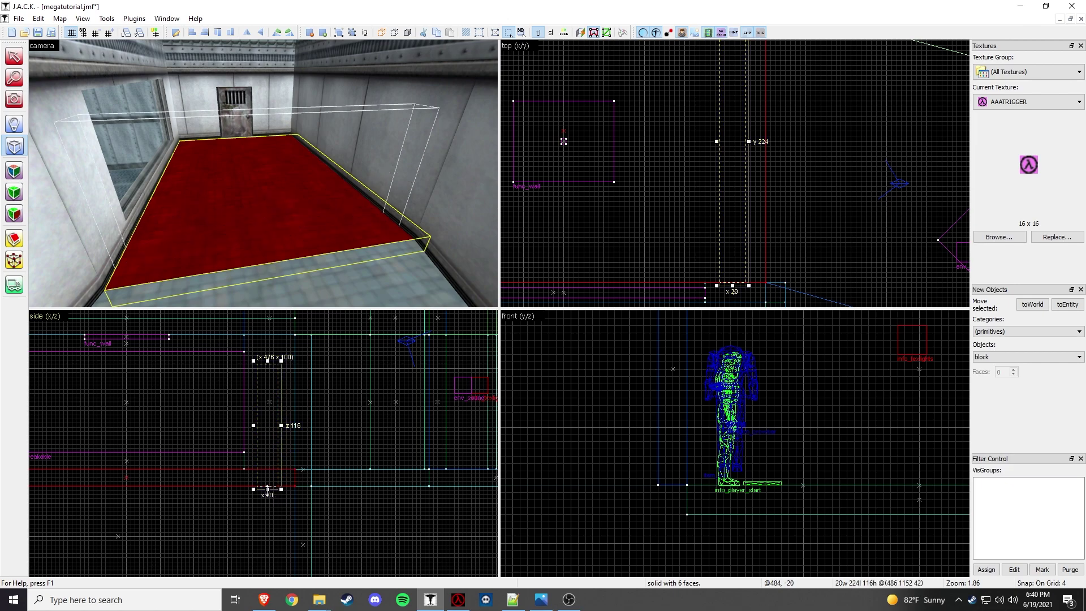
drag(269, 489, 274, 474)
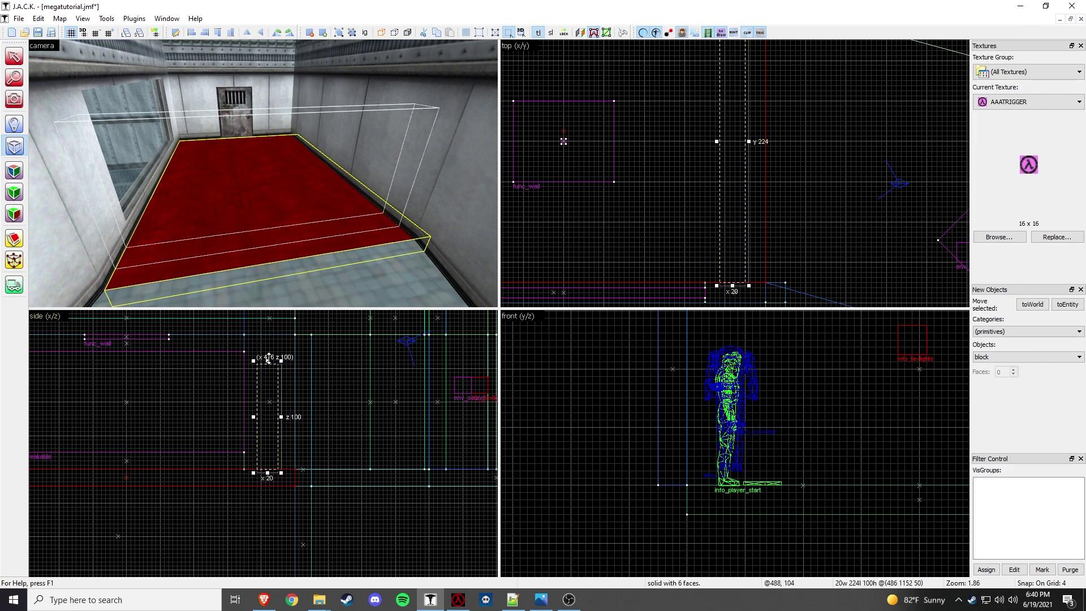
drag(268, 361, 268, 353)
key(Return)
Step: Convert the new AAATRIGGER brush into an entity of class trigger_once
click(15, 56)
key(ctrl+t)
click(525, 244)
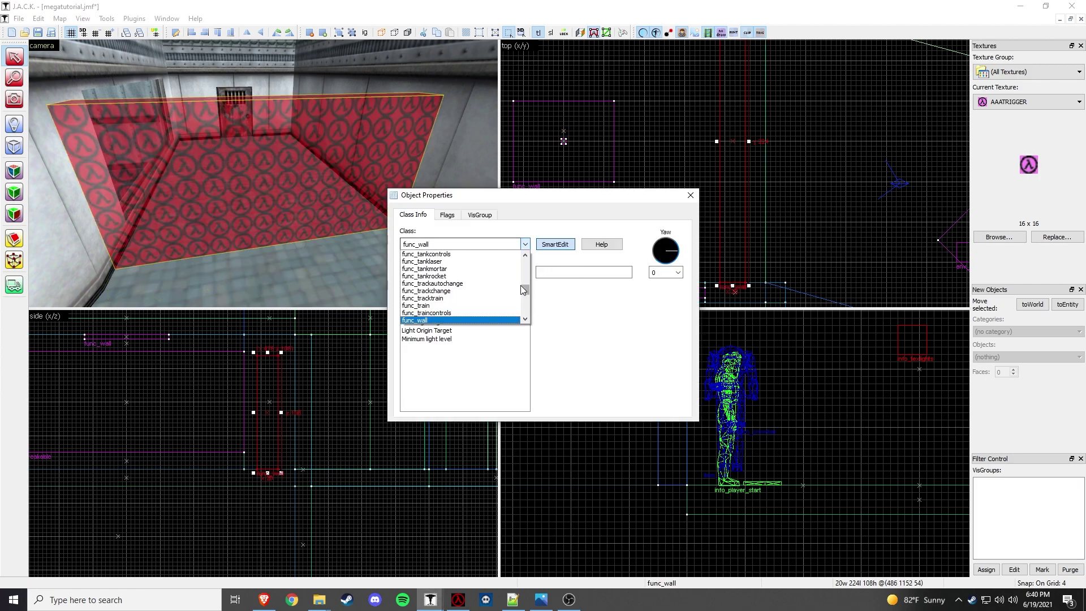
drag(523, 285, 534, 307)
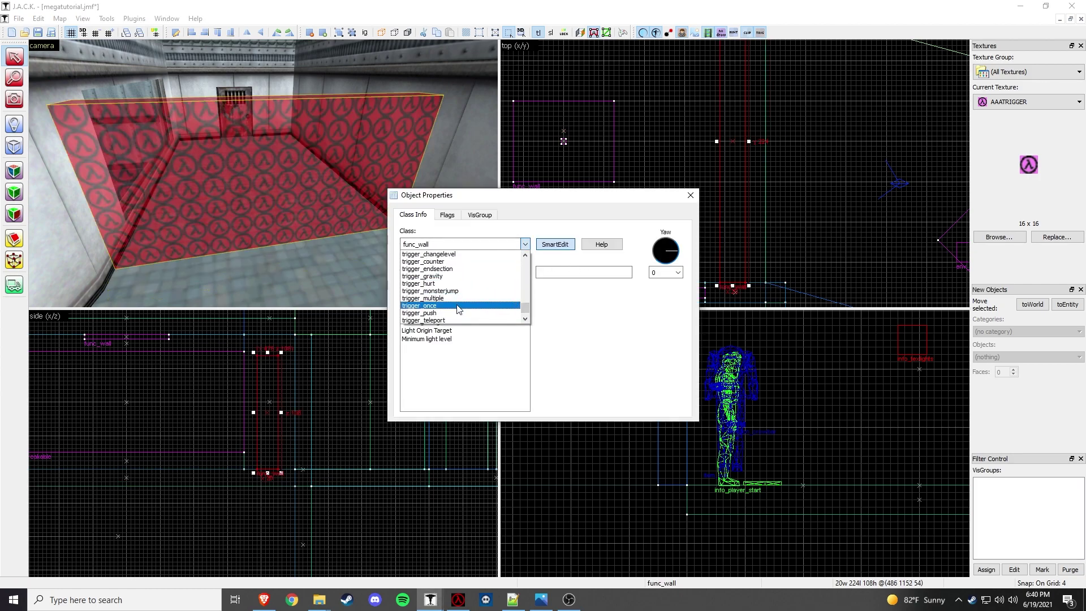
click(447, 305)
Step: Enter a Target name beginning with tele1_ for the trigger_once entity, check its flags and close its properties
click(430, 270)
click(596, 272)
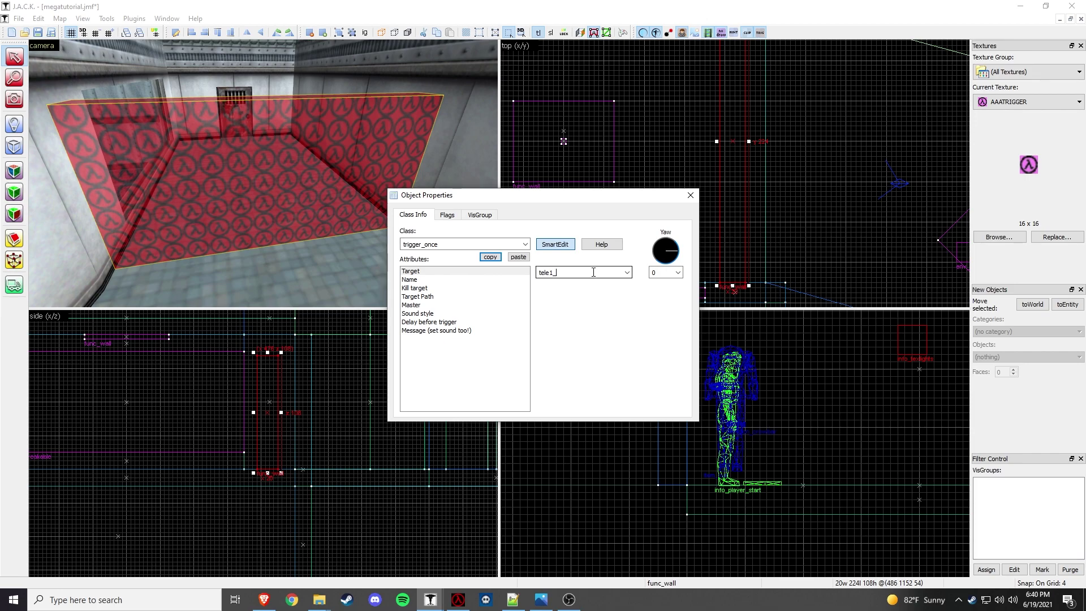
click(447, 215)
click(413, 214)
click(691, 196)
Step: Place an env_beam entity on the floor in front of the barred door
key(z)
key(w)
key(z)
key(alt+Tab)
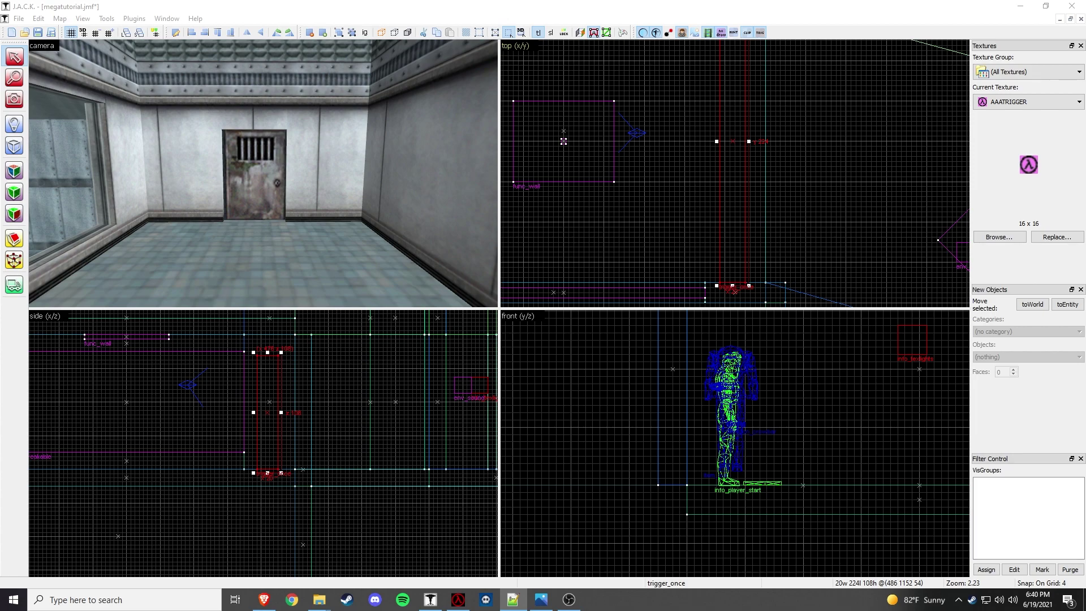
click(346, 270)
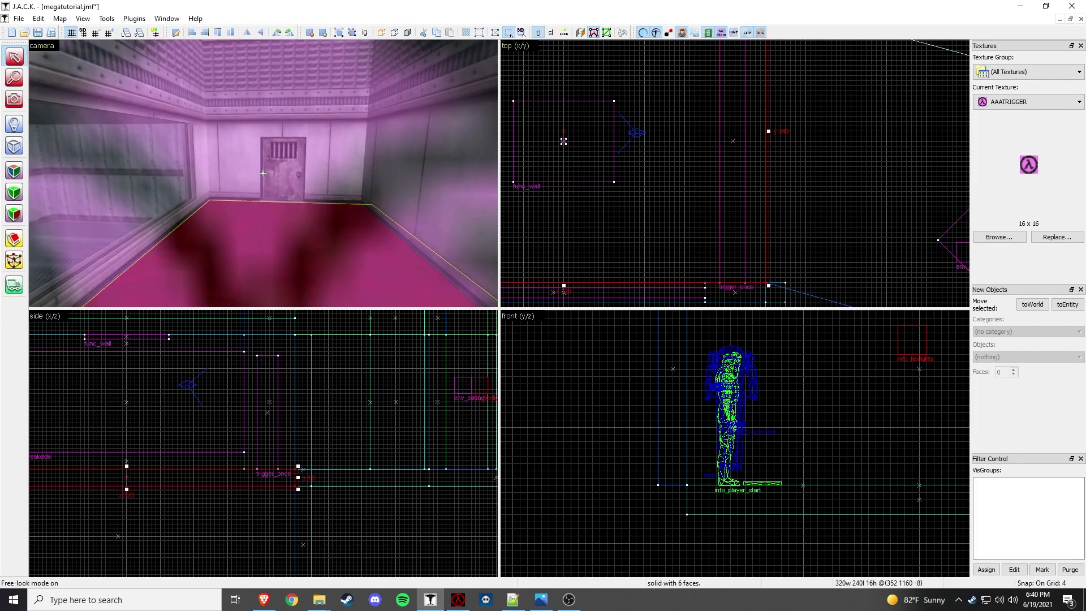
click(7, 121)
click(1034, 356)
scroll(1078, 542, down, 5)
drag(1078, 542, 1080, 407)
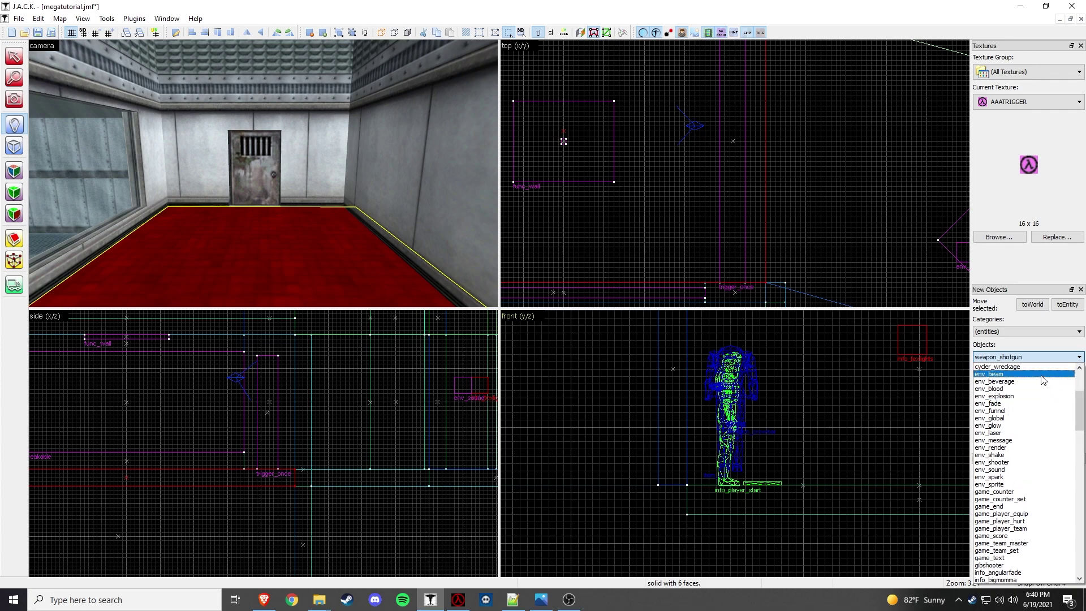
click(1042, 375)
click(240, 261)
Step: Raise the env_beam off the floor and move it to about 304, 1152, 44 in the room
click(14, 56)
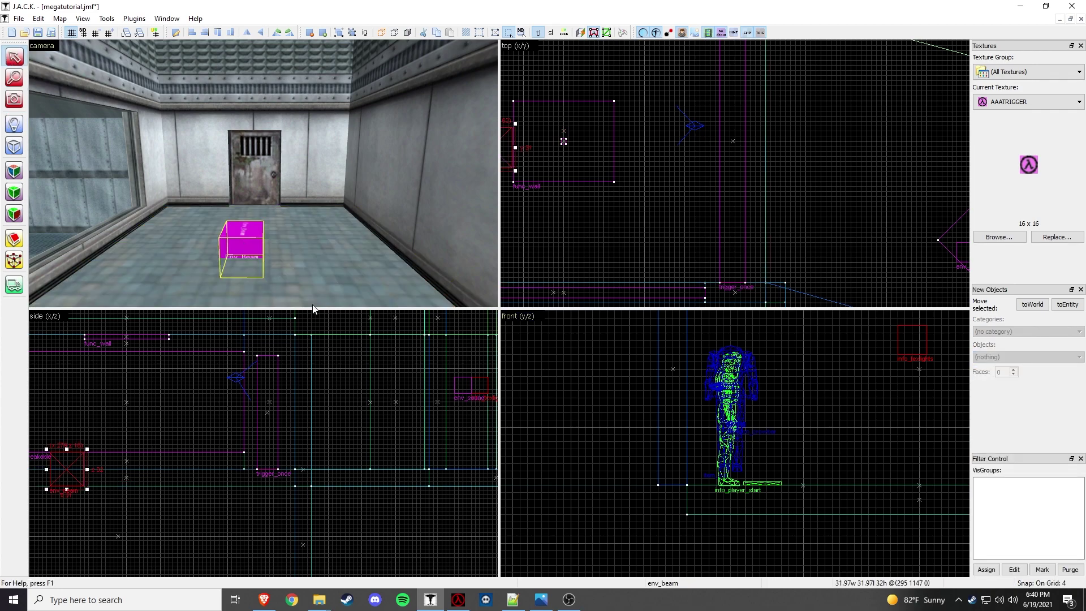
drag(88, 450, 94, 399)
scroll(755, 227, down, 3)
drag(730, 187, 732, 184)
middle_drag(138, 425, 234, 441)
mouse_move(182, 431)
mouse_down()
mouse_move(182, 419)
mouse_move(171, 434)
mouse_up()
Step: Name the env_beam entity tele1_beam_chaos in its object properties
key(z)
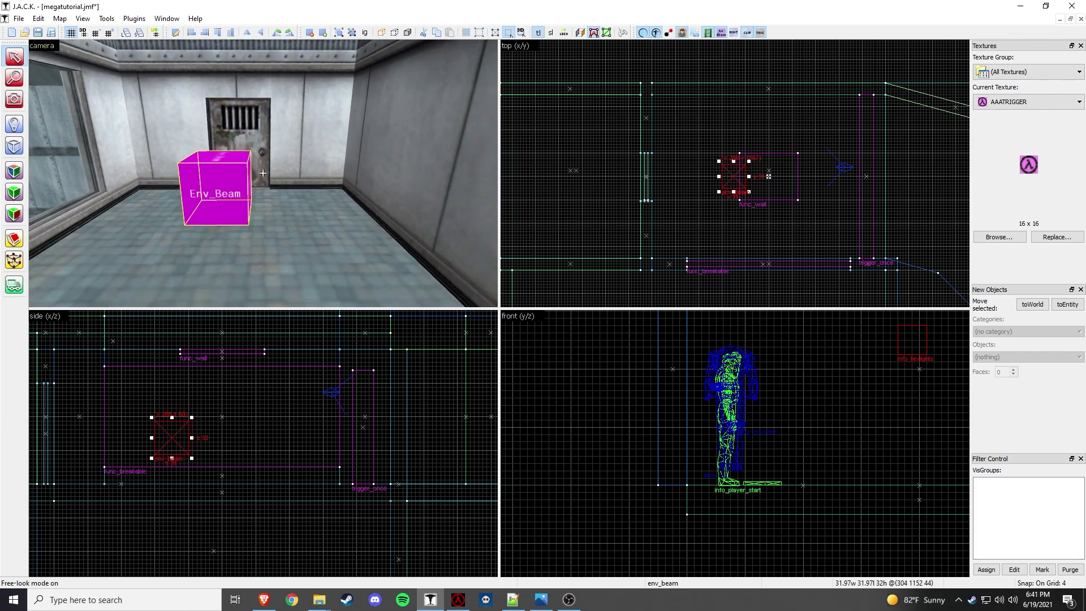
key(z)
double_click(247, 189)
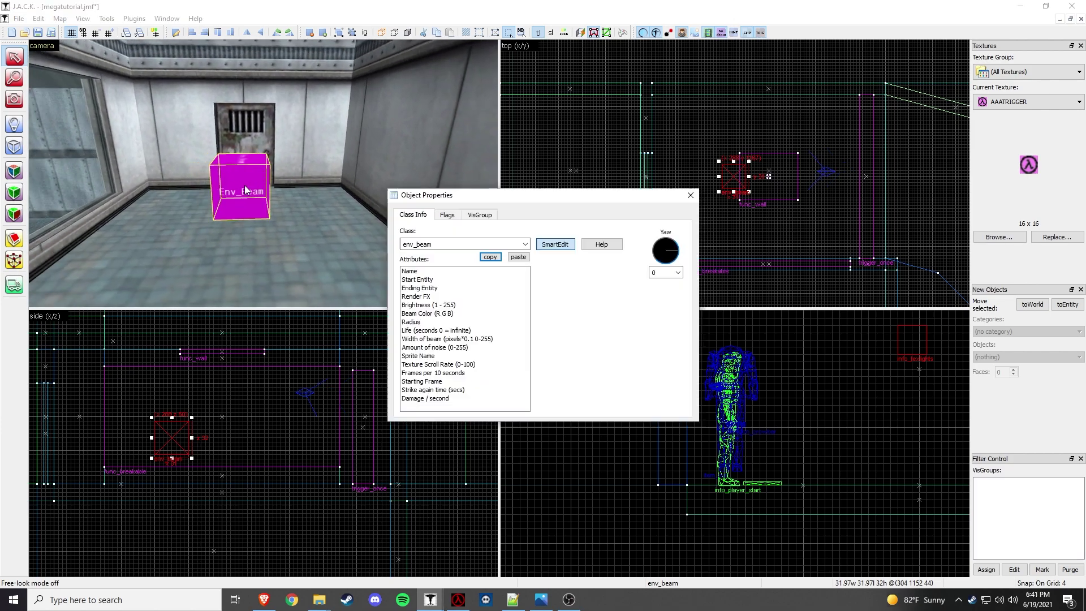
click(461, 271)
click(569, 271)
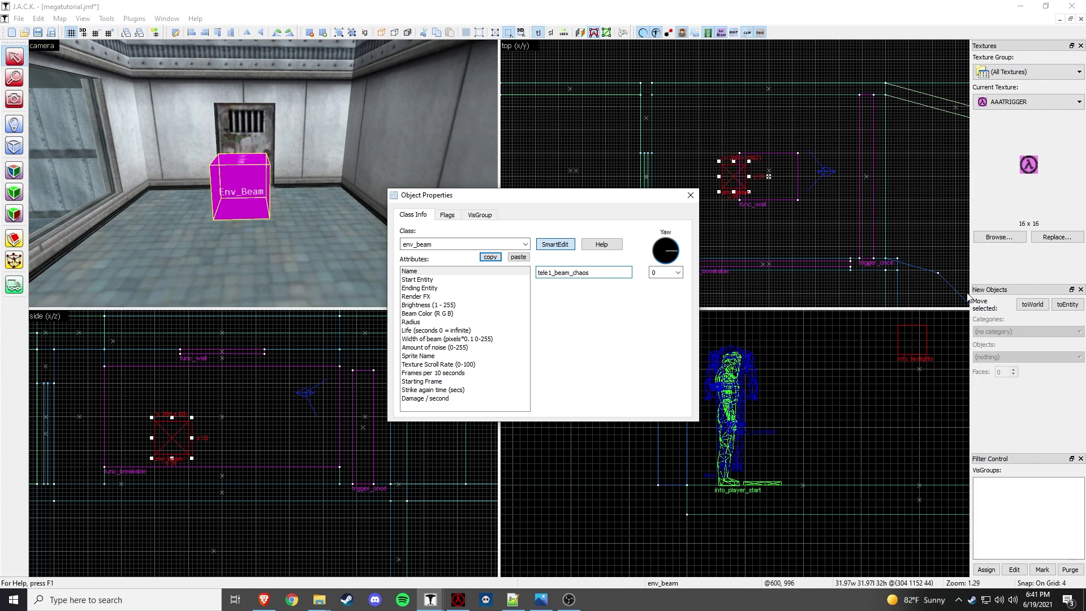
click(291, 229)
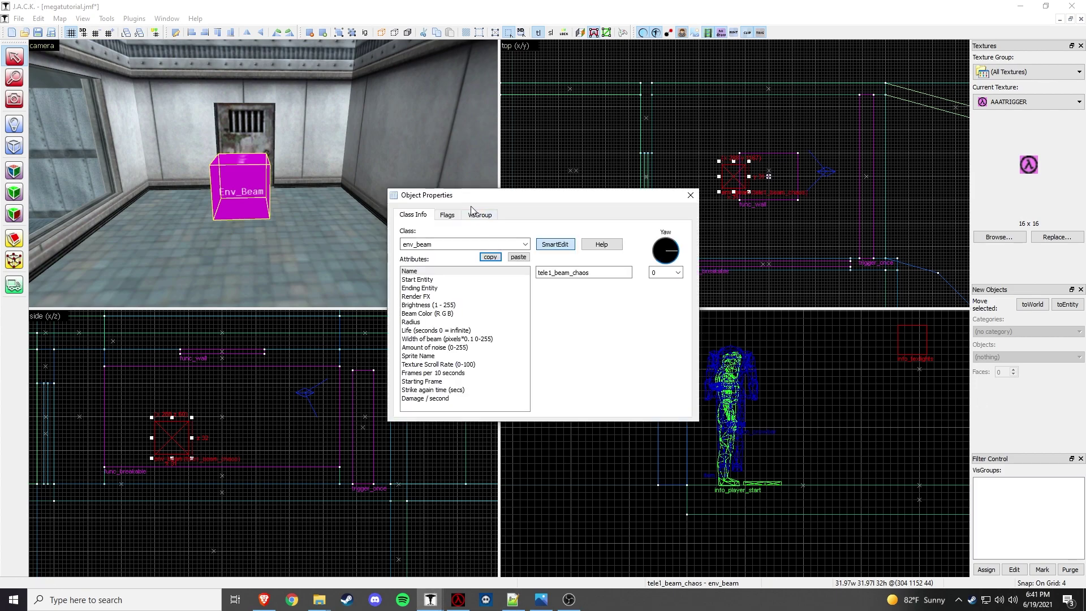
Step: Set the env_beam's Start Entity to tele1_beam_chaos
click(444, 288)
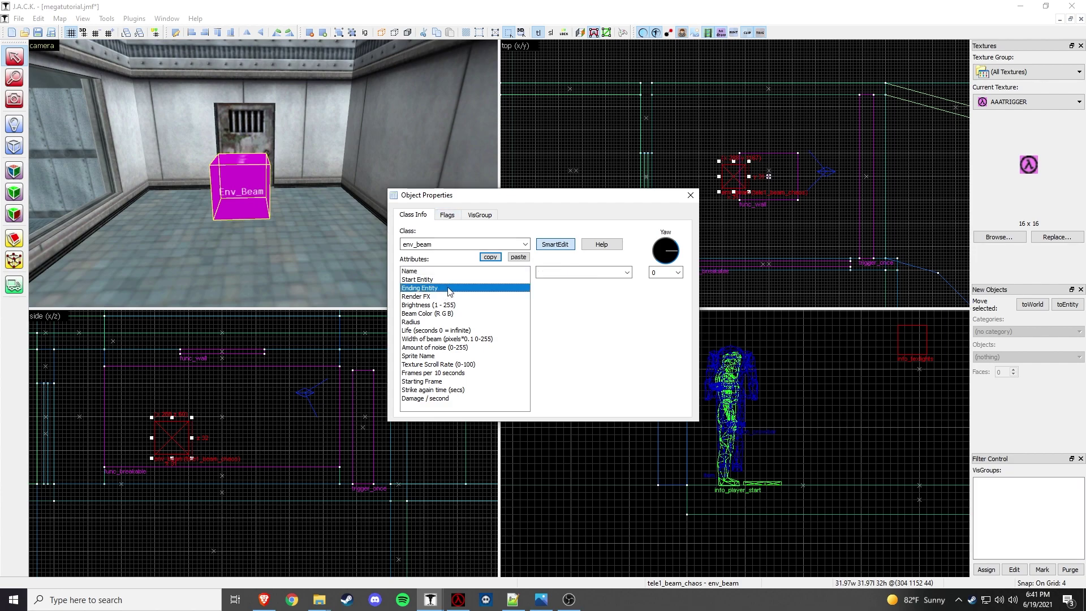
click(570, 272)
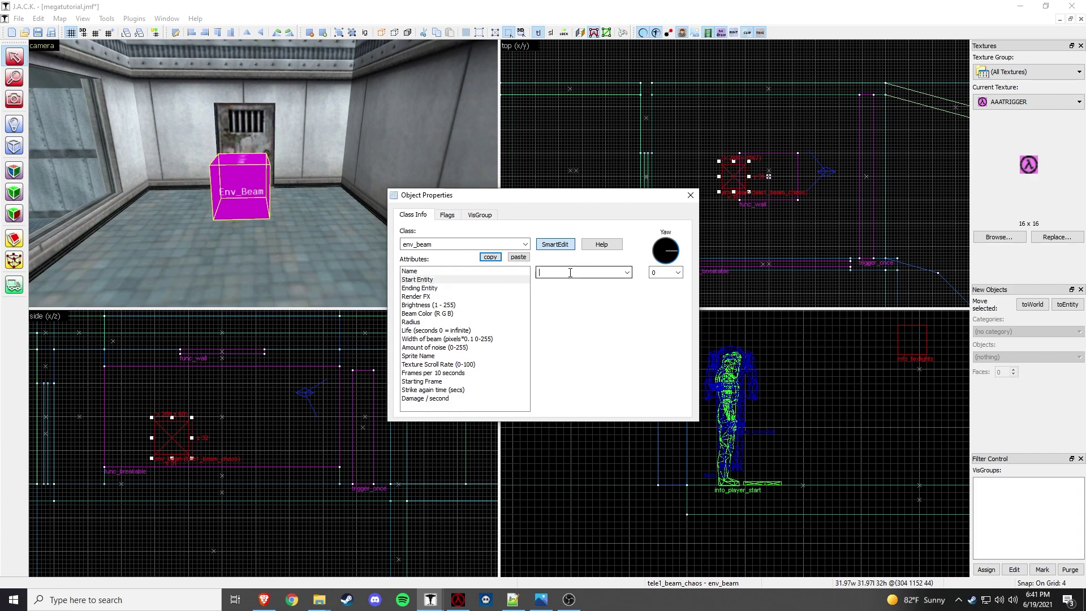
text(tele1_beam_chaos)
Step: Adjust the env_beam's brightness and set its beam color to green, 0 255 0
click(452, 297)
click(445, 306)
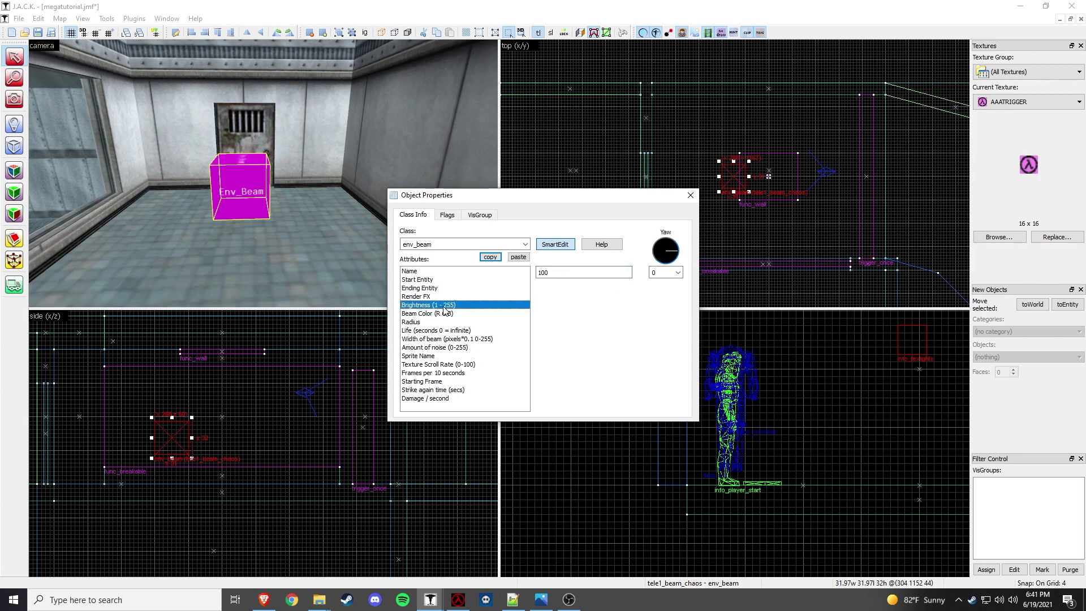
drag(550, 272, 542, 272)
text(5)
click(455, 314)
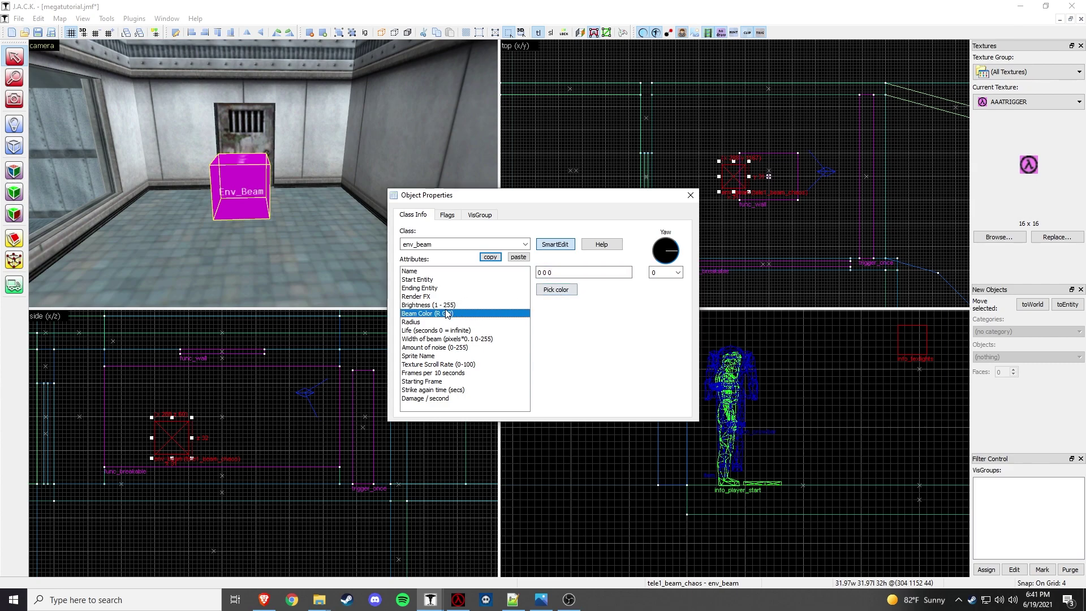
click(545, 273)
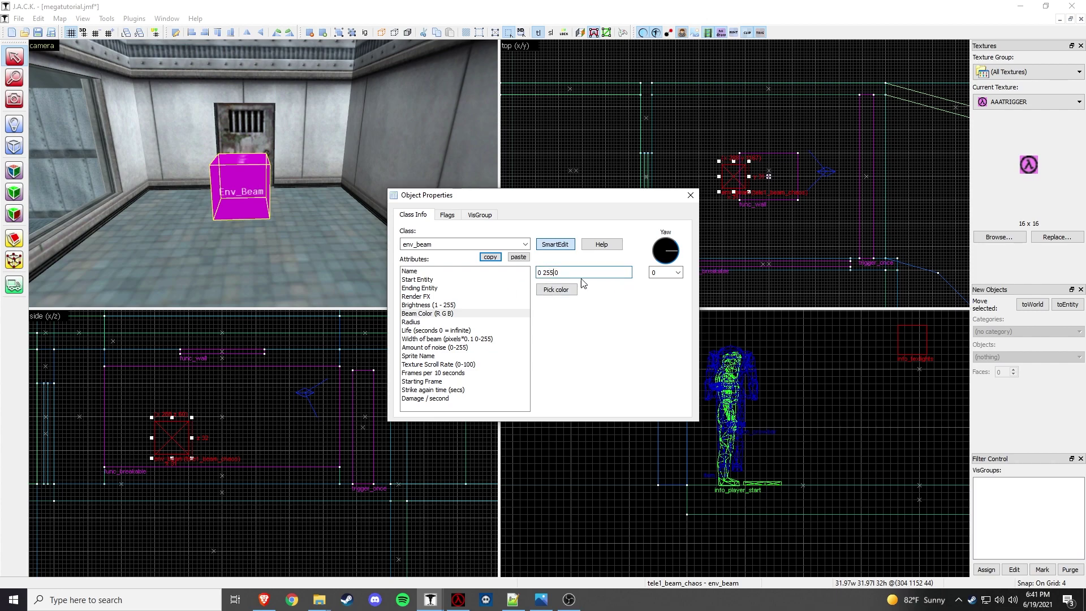
Step: Set the env_beam's radius to 200 and its life to .5 seconds
click(426, 323)
key(Tab)
text(20)
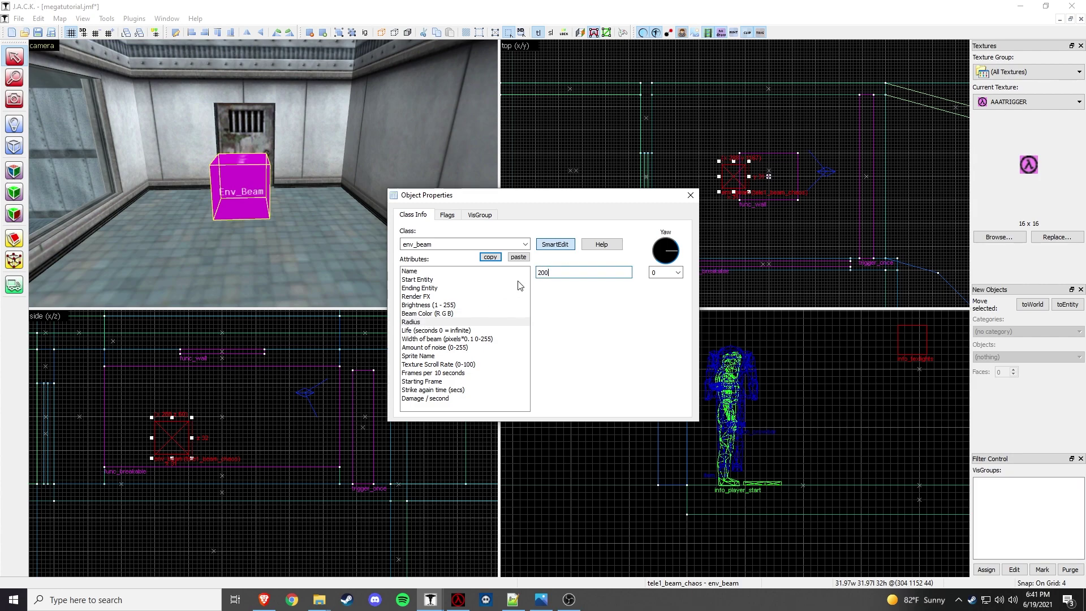
click(436, 331)
key(Tab)
text(.5)
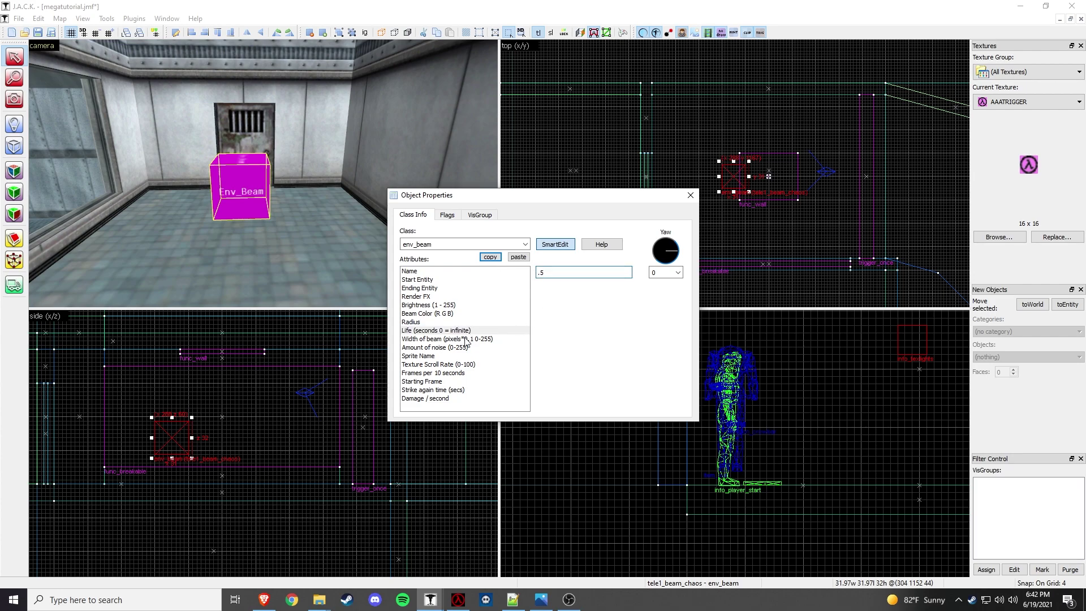
Step: Set the env_beam's width to 18 and its amount of noise to 65
click(458, 338)
drag(568, 274, 520, 272)
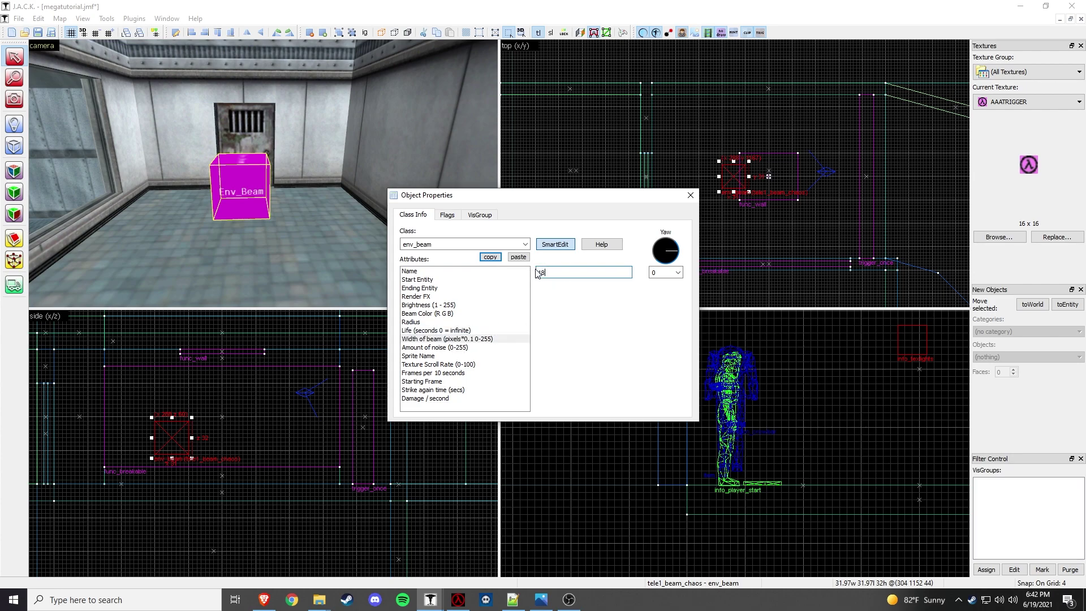
text(18)
click(435, 347)
click(562, 271)
text(6)
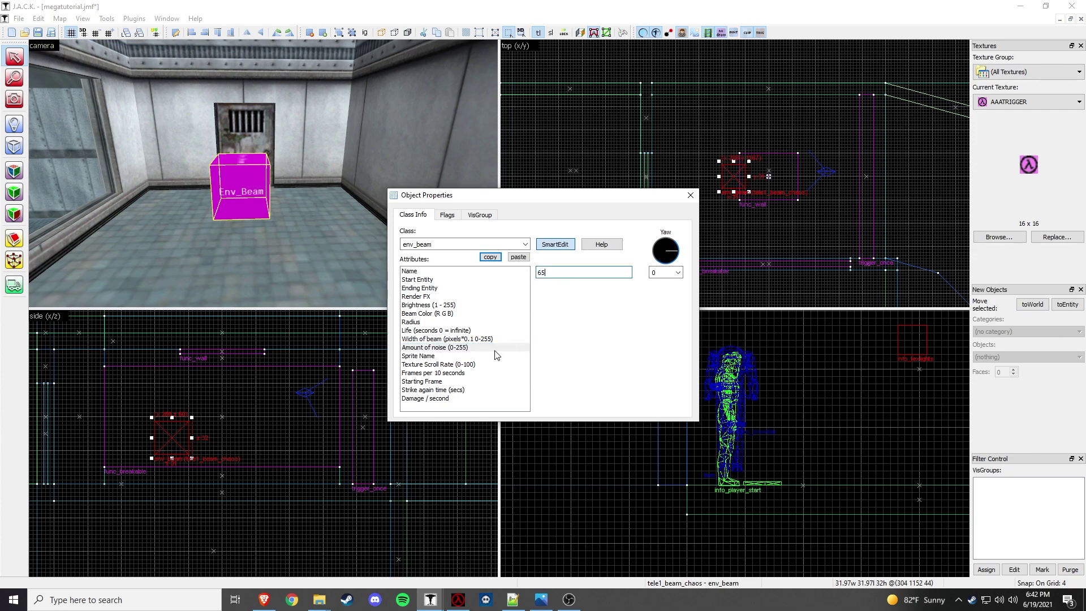
Step: Set the env_beam's sprite name to sprites/lgtning.spr
click(433, 356)
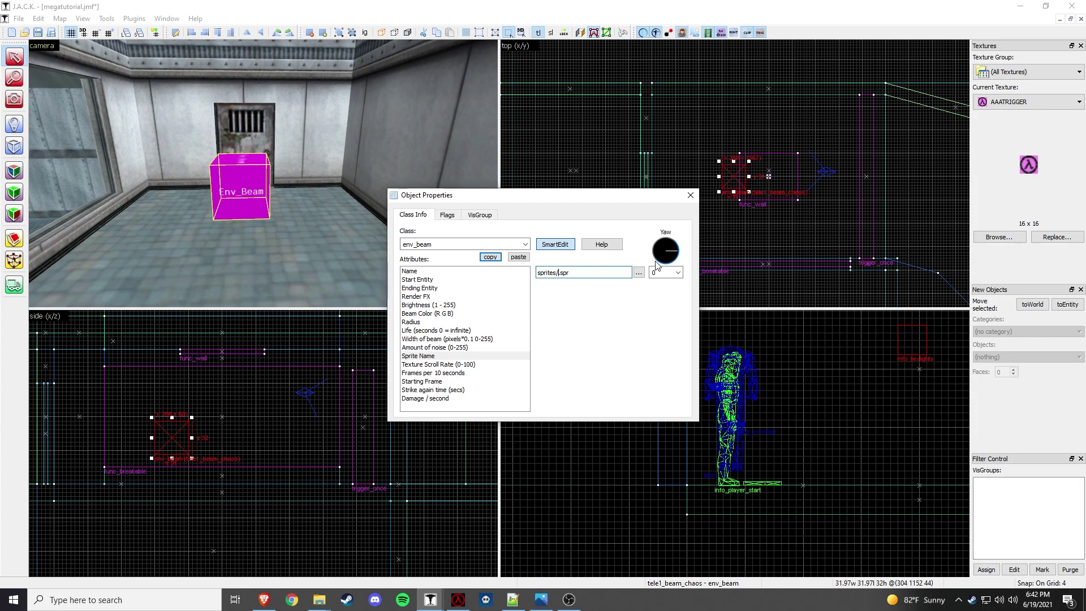
text(lgtning)
click(464, 366)
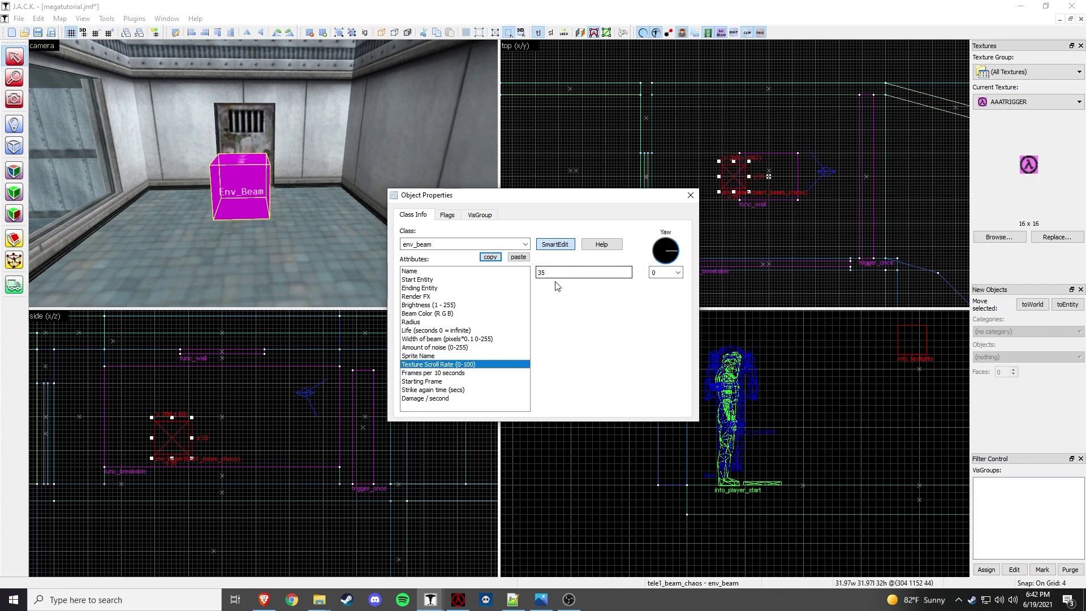
Step: Set the env_beam's strike again time to -.5 seconds, check the remaining attributes and close its properties
click(442, 391)
key(Tab)
text(-.5)
click(450, 398)
click(458, 382)
click(464, 373)
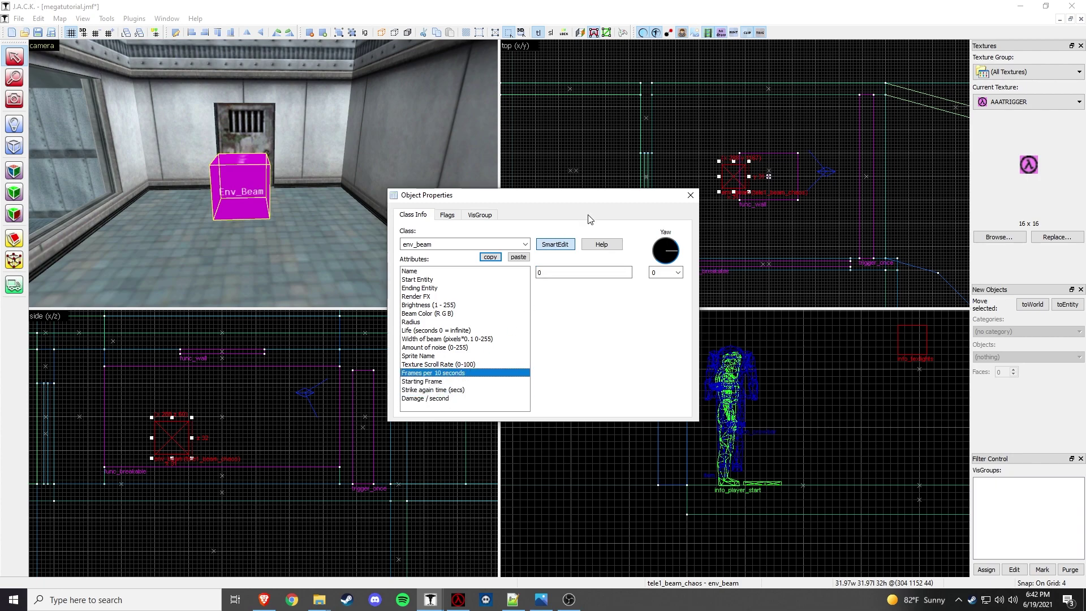
click(687, 196)
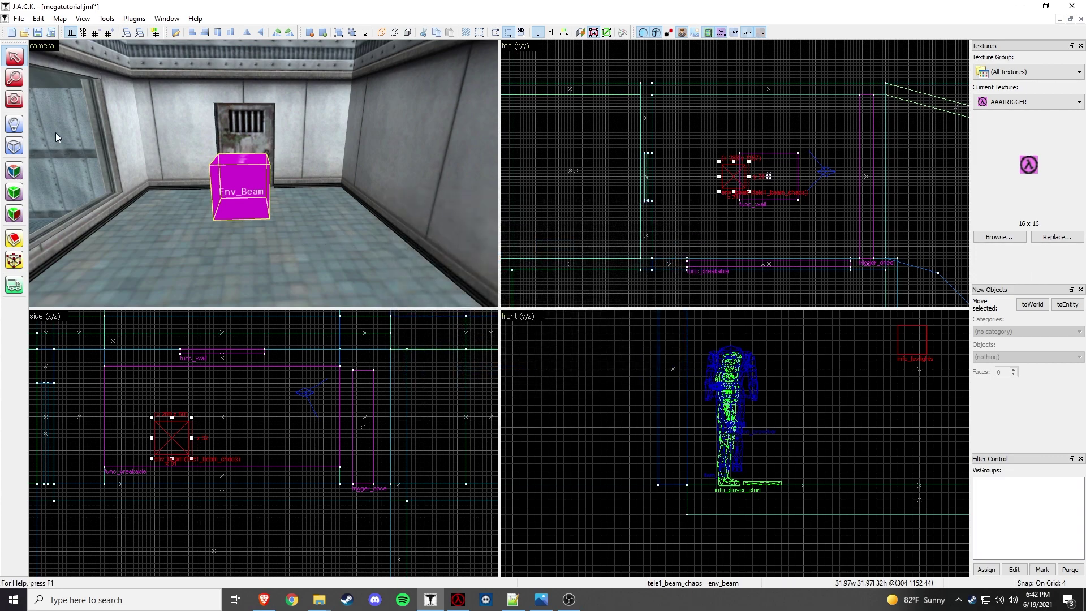
click(15, 124)
click(1061, 358)
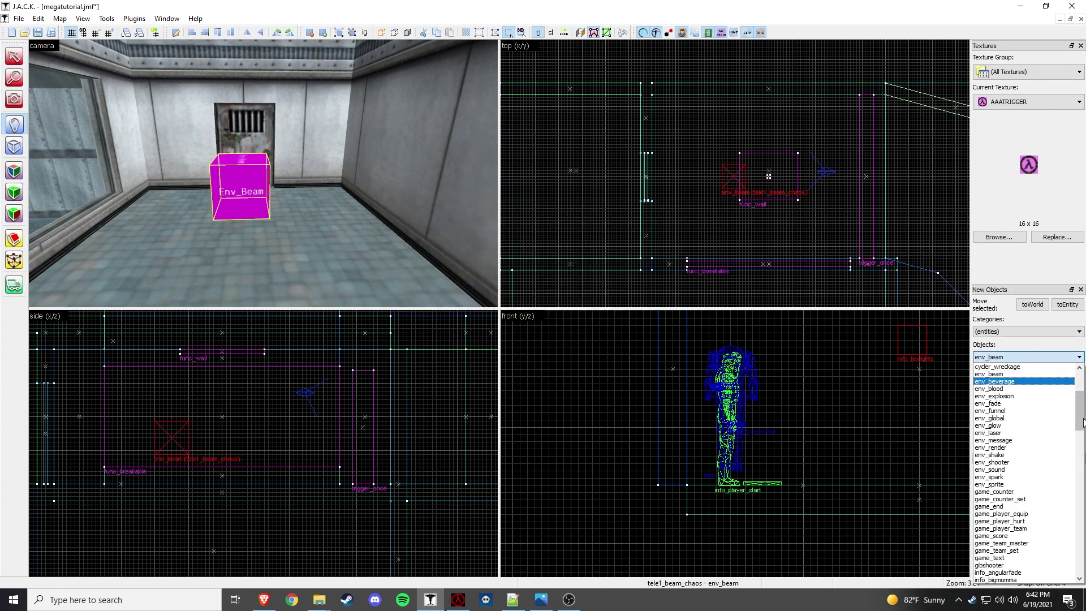
mouse_move(1080, 418)
mouse_down()
mouse_move(1081, 438)
mouse_move(1084, 422)
mouse_up()
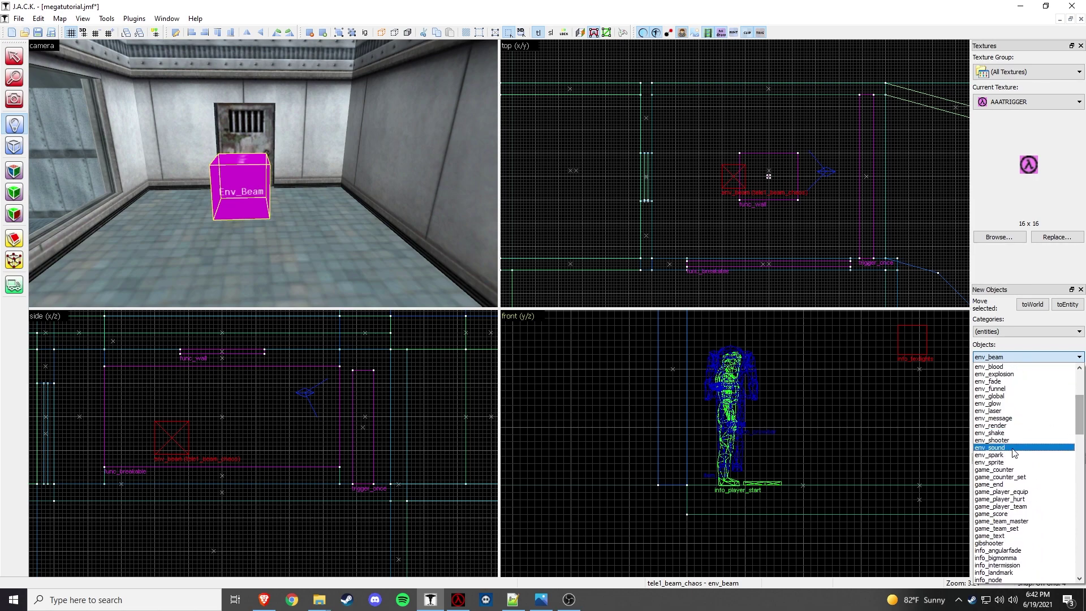
click(294, 174)
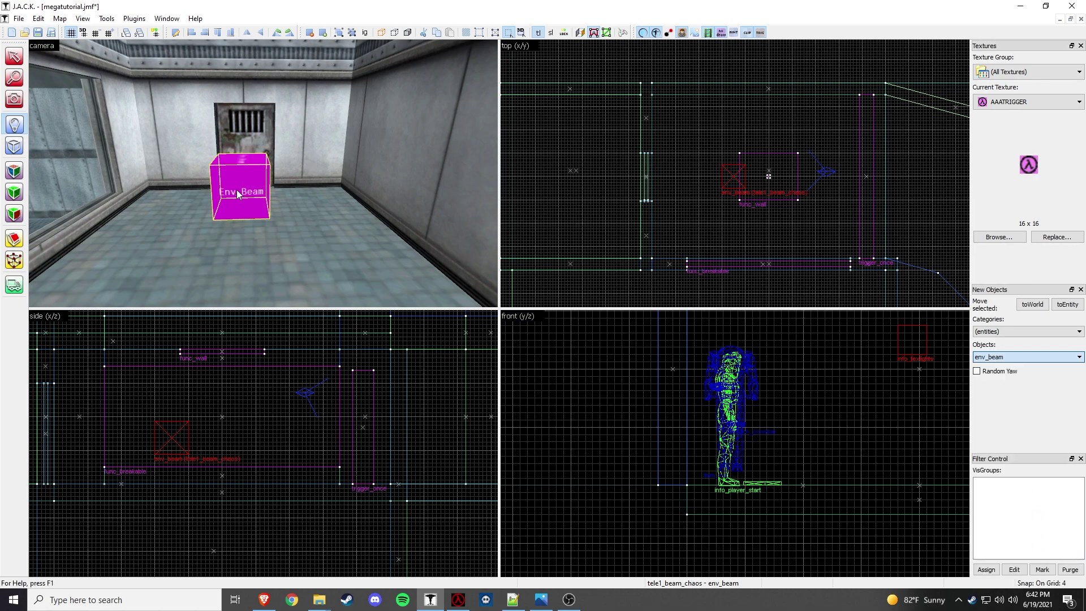
click(64, 63)
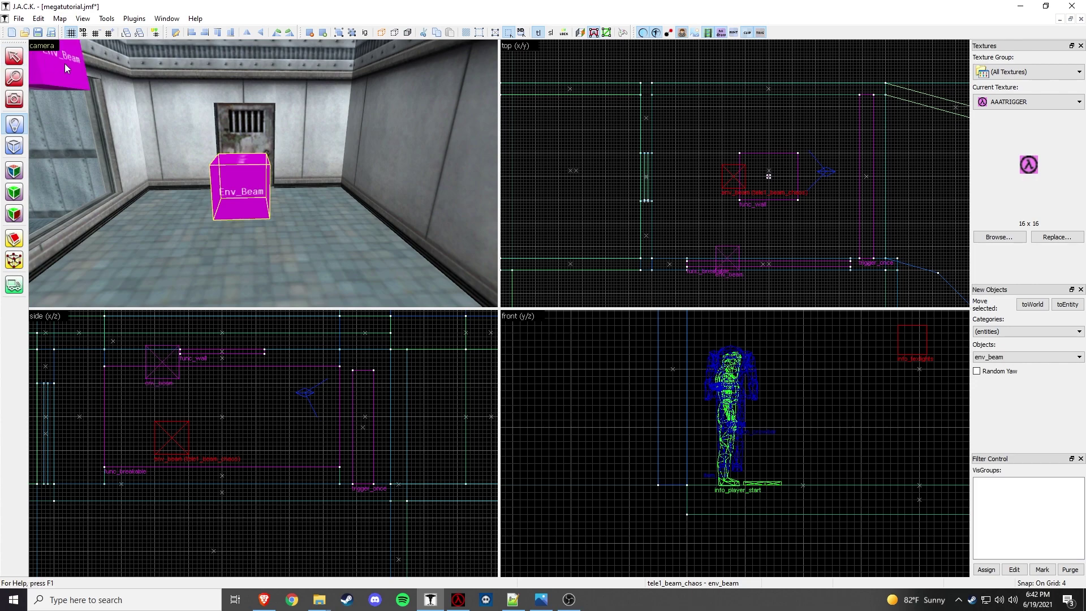
click(14, 56)
key(Delete)
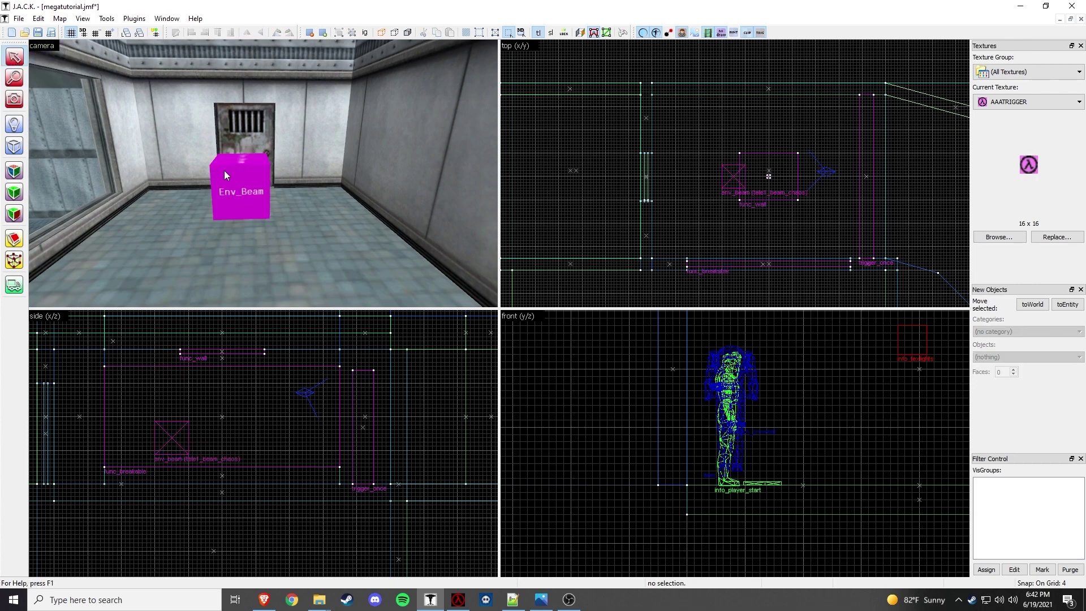
Step: Place an env_shake entity on the room floor near the env_beam and raise it above the floor
click(14, 123)
click(1023, 357)
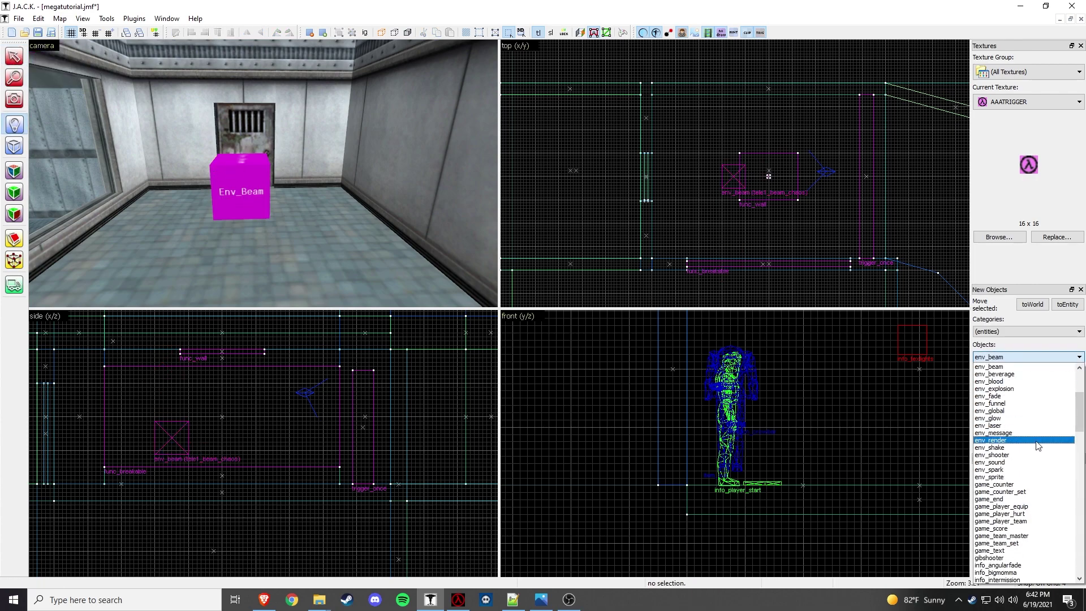
click(1036, 447)
click(368, 250)
key(shift+s)
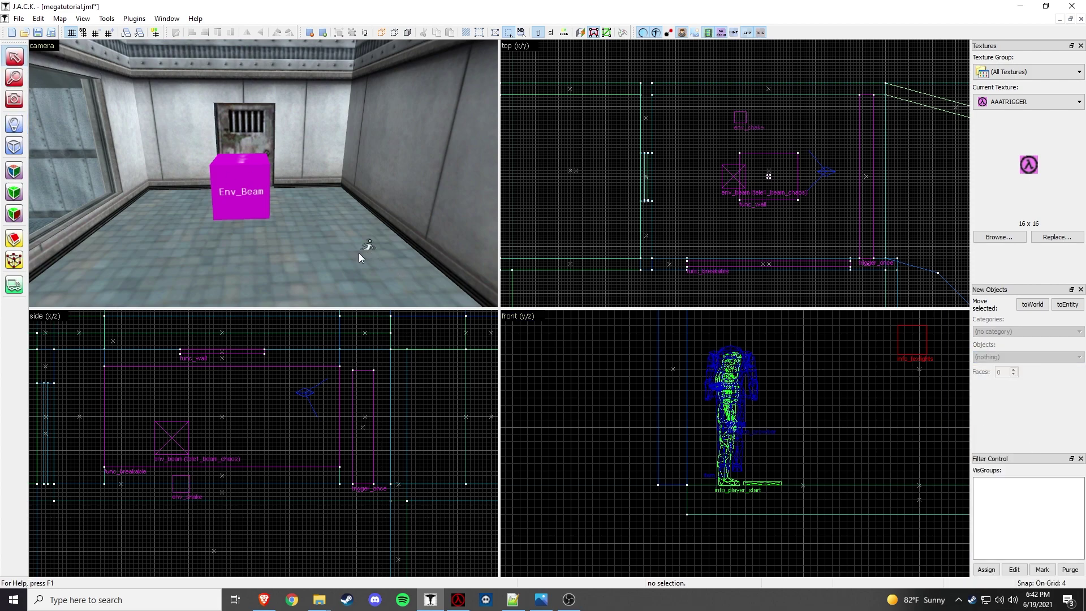
click(365, 249)
drag(181, 483, 185, 451)
Step: Name the env_shake entity tele1_shake and set its amplitude to 4
double_click(384, 211)
click(430, 271)
click(590, 271)
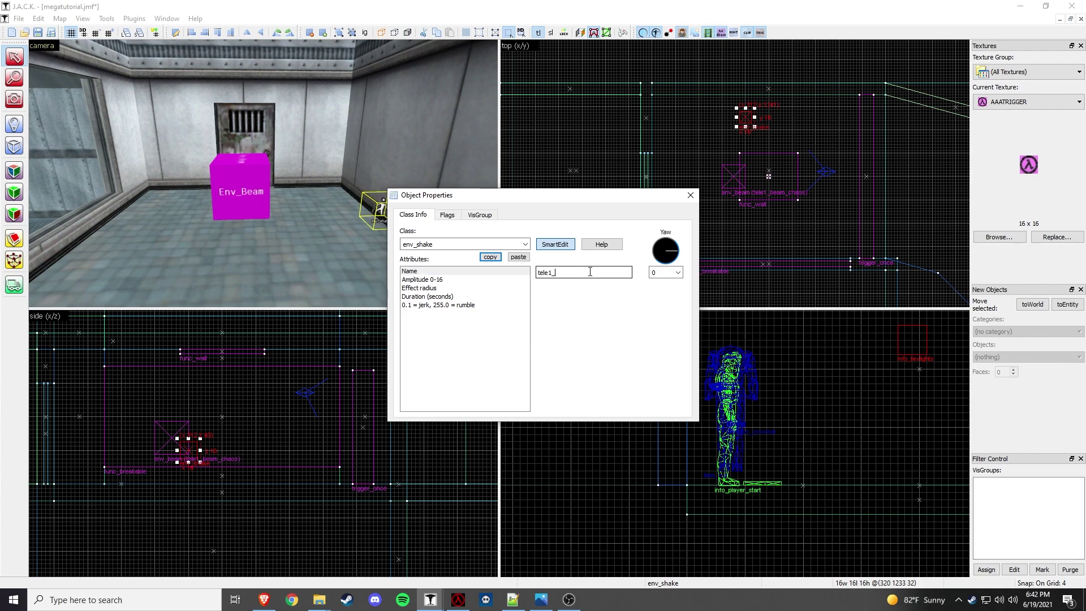
click(452, 280)
click(574, 274)
text(4)
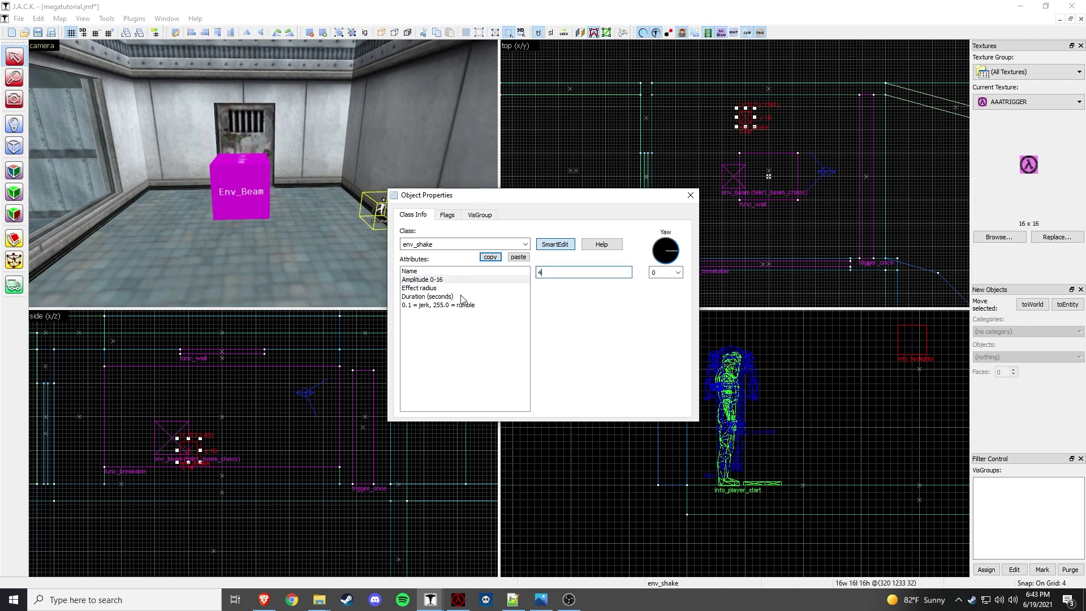
Step: Set the env_shake's effect radius to 1000 and its duration to 2 seconds, then close its properties
click(437, 289)
click(563, 272)
text(1000)
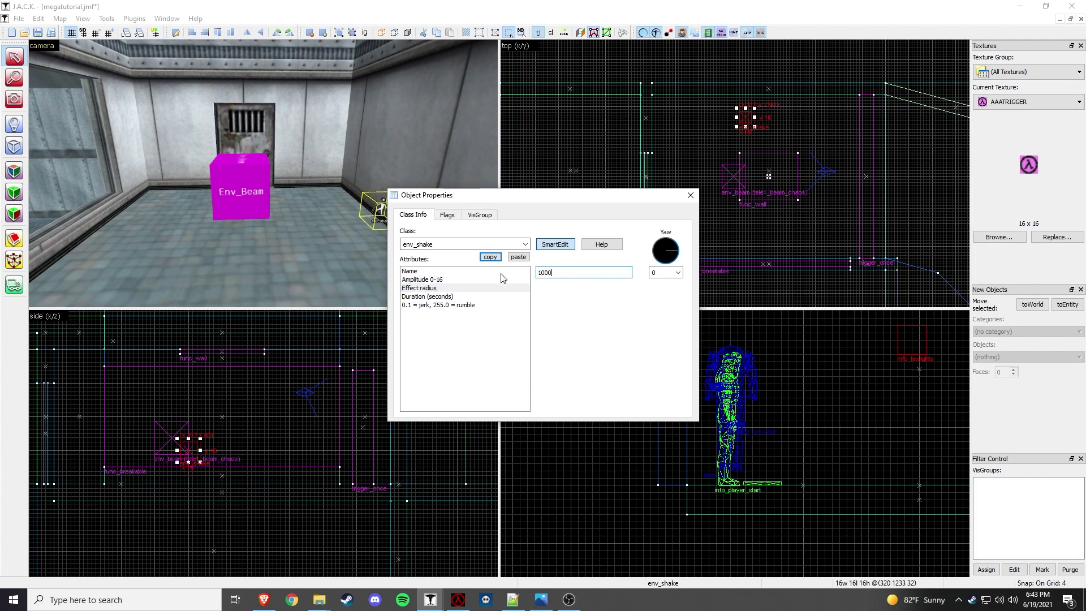
click(452, 300)
click(565, 274)
text(2)
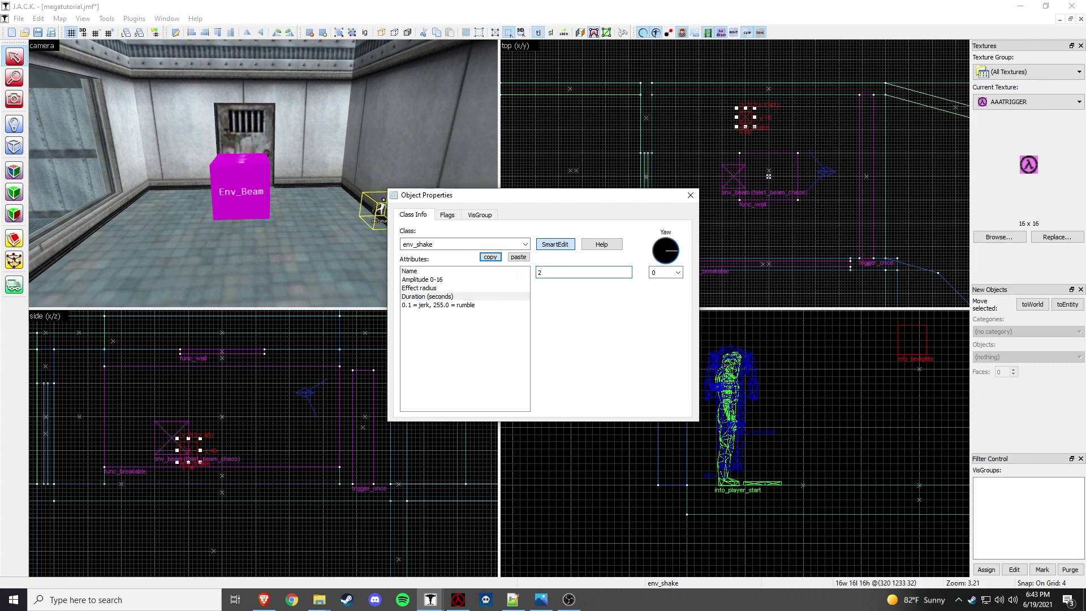
click(442, 306)
key(Tab)
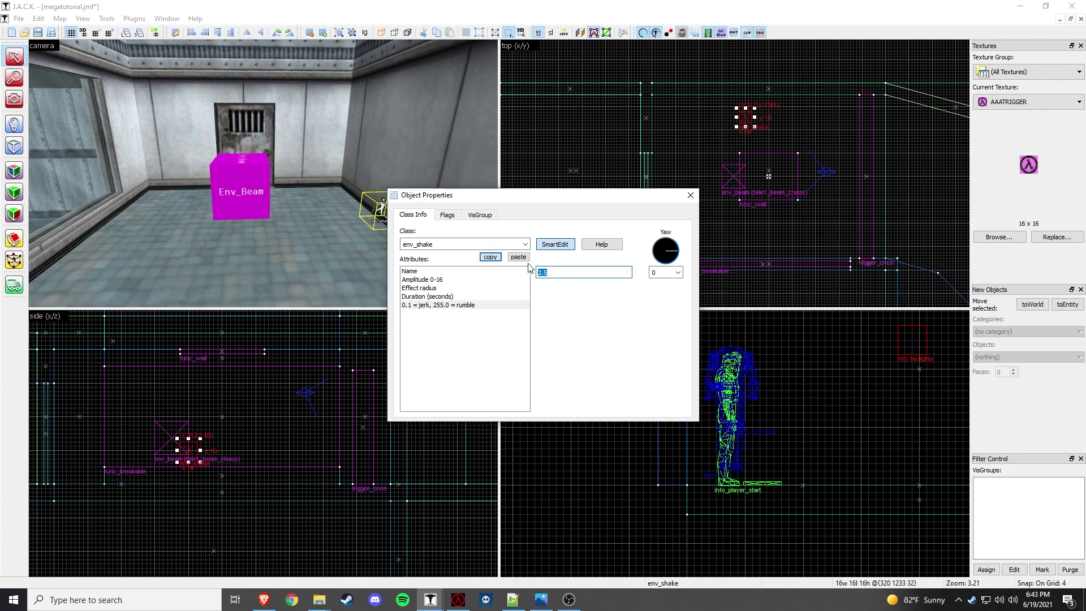
click(690, 195)
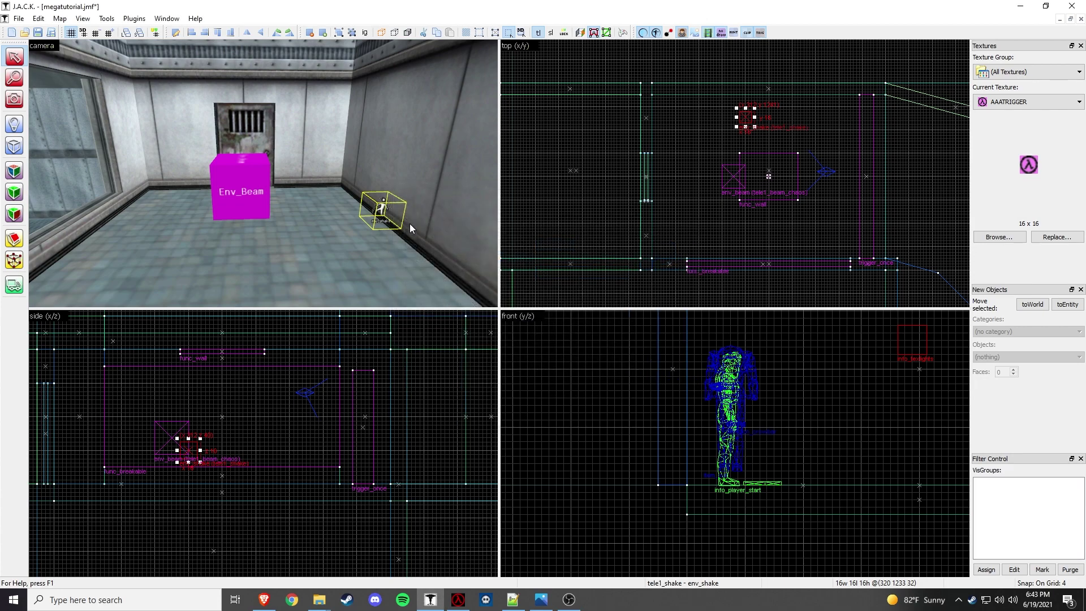
Step: Place a multi_manager entity on the room floor near the env_shake
click(14, 124)
click(1025, 357)
drag(1077, 410, 1080, 526)
click(994, 556)
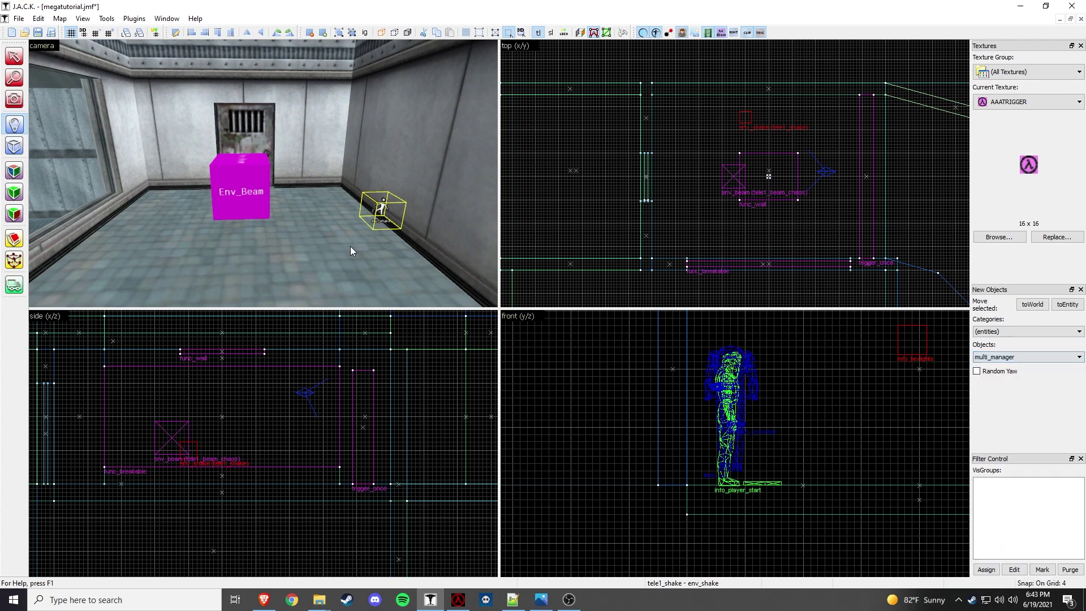
click(351, 250)
Step: Raise the multi_manager above the floor and move it beside the env_shake so they do not overlap
key(shift+s)
click(352, 244)
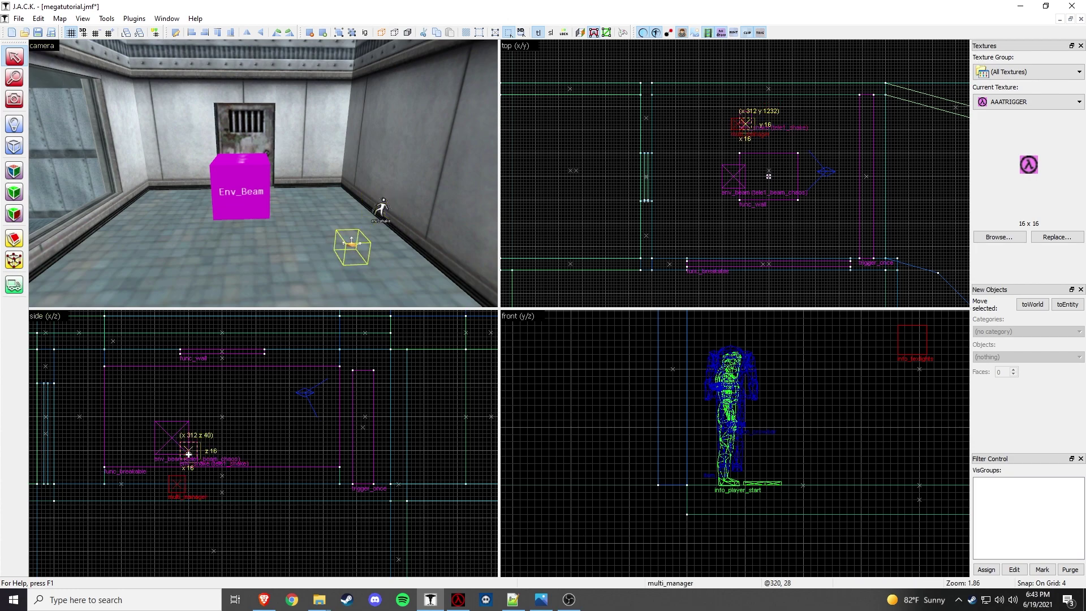
drag(188, 454, 189, 429)
scroll(747, 124, up, 4)
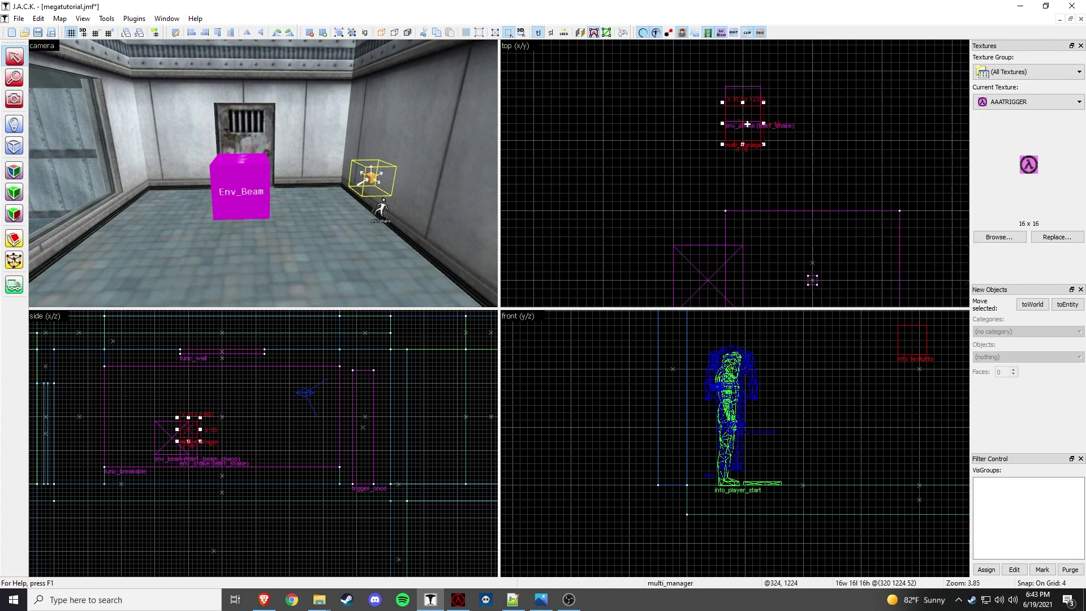
scroll(747, 124, up, 2)
drag(747, 124, 651, 89)
Step: Name the multi_manager entity tele1_mm in its object properties
key(alt+Return)
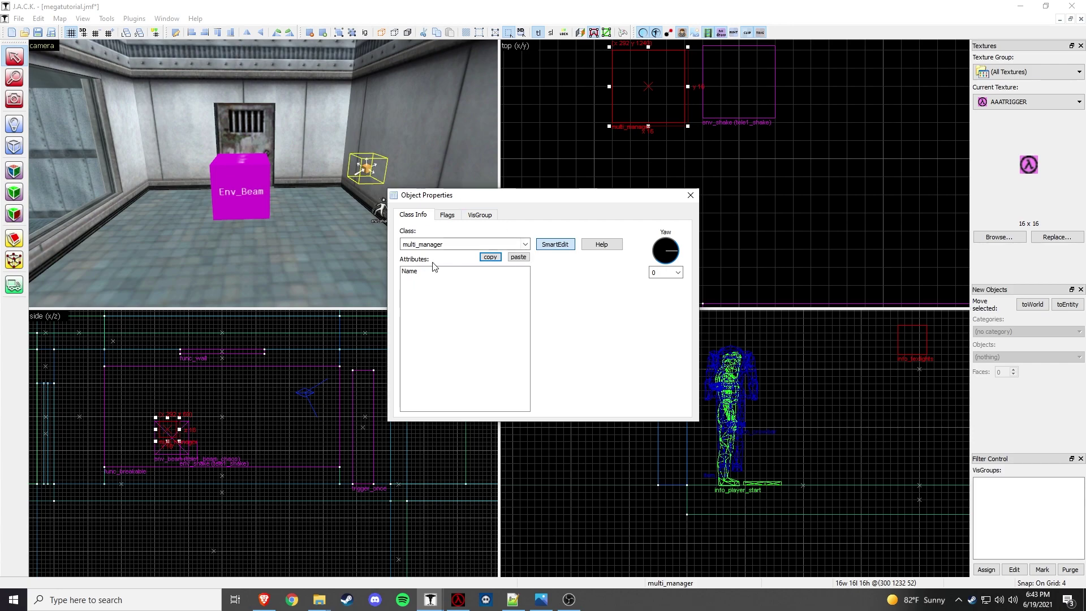
click(430, 271)
click(574, 271)
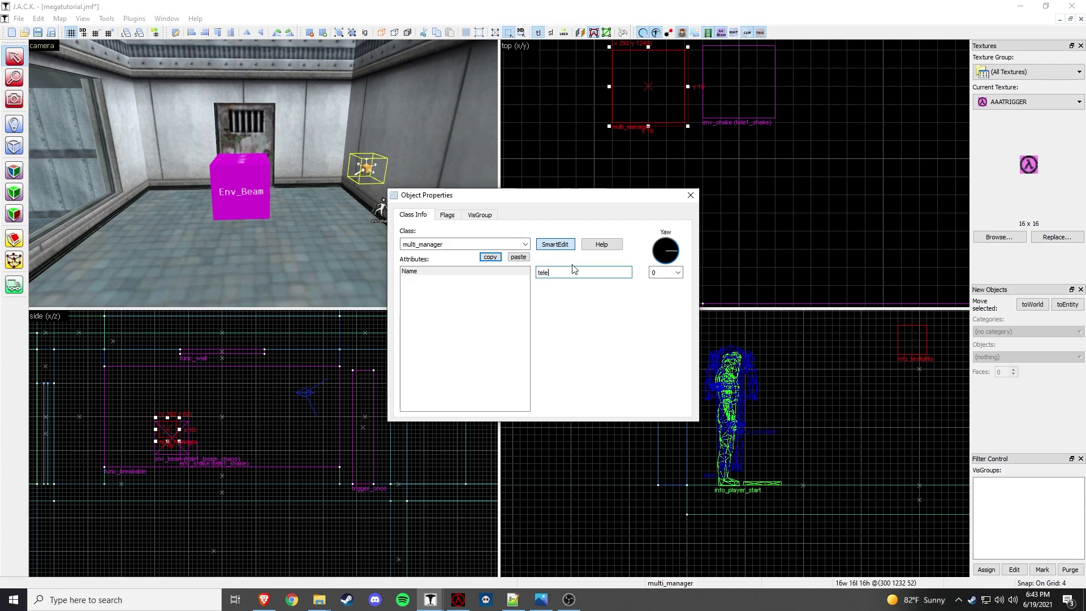
text(tele1_mm)
click(690, 195)
Step: Place an ambient_generic entity just above the env_beam
click(14, 128)
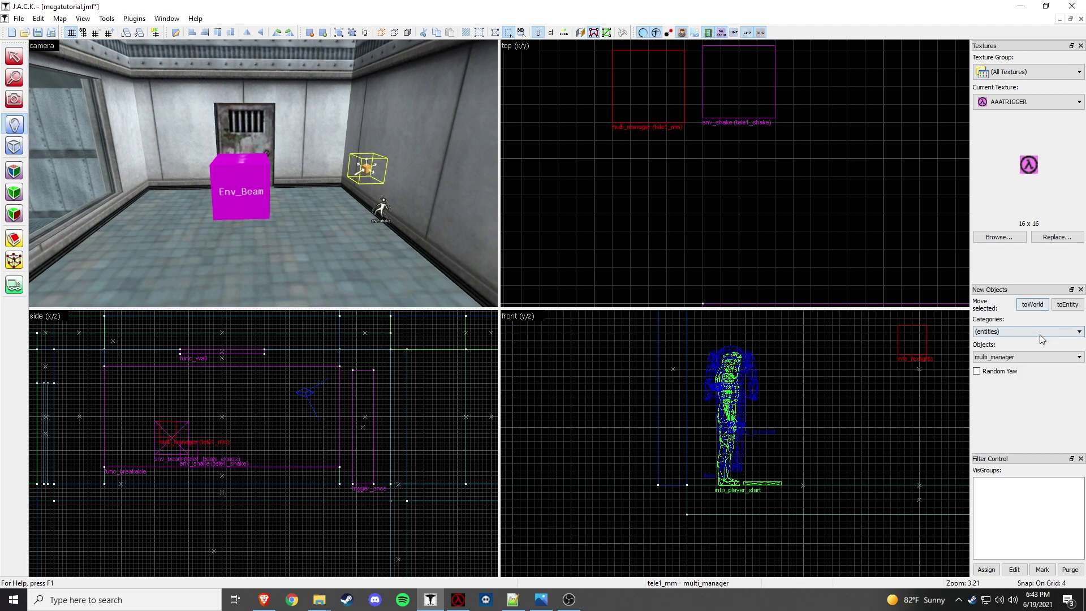
click(1044, 357)
drag(1078, 498, 1081, 374)
click(1032, 374)
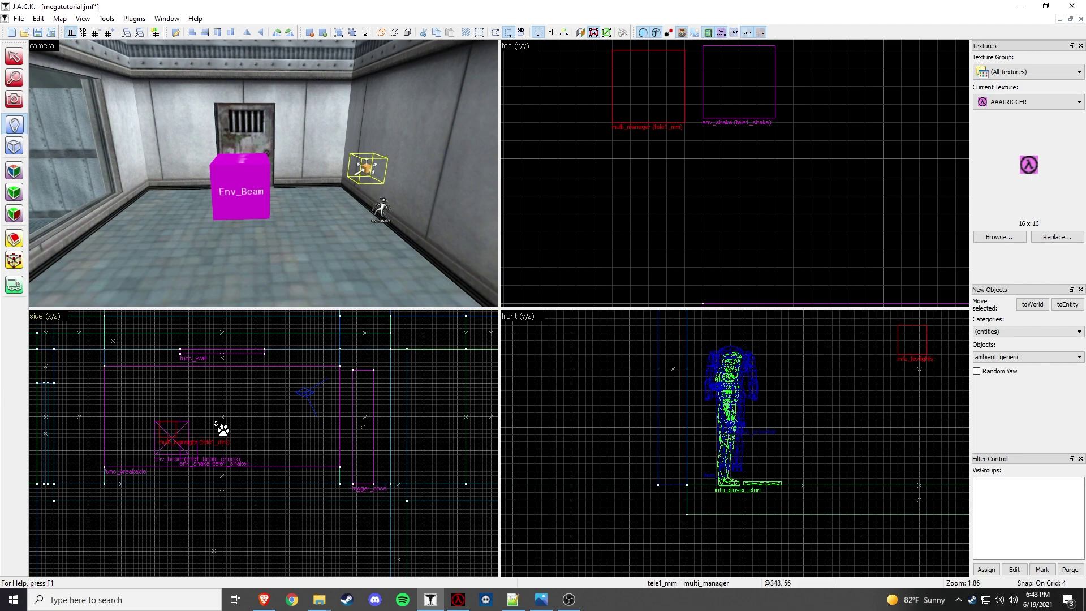
scroll(766, 458, down, 3)
scroll(747, 187, down, 5)
click(174, 441)
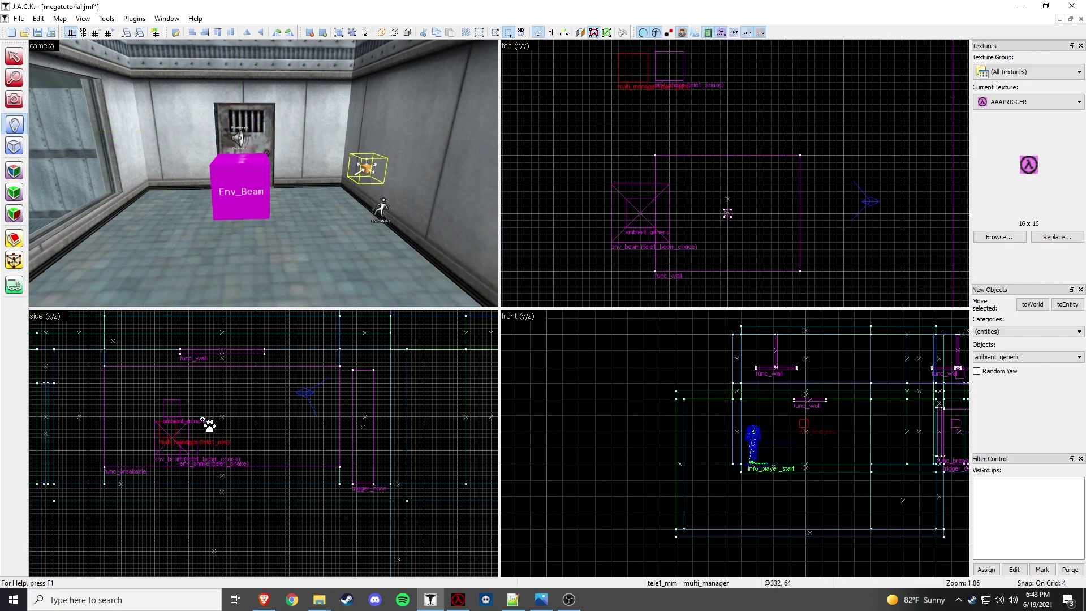
Step: Enable the Toggle and EndSparks flags on the tele1_beam_chaos env_beam
double_click(254, 148)
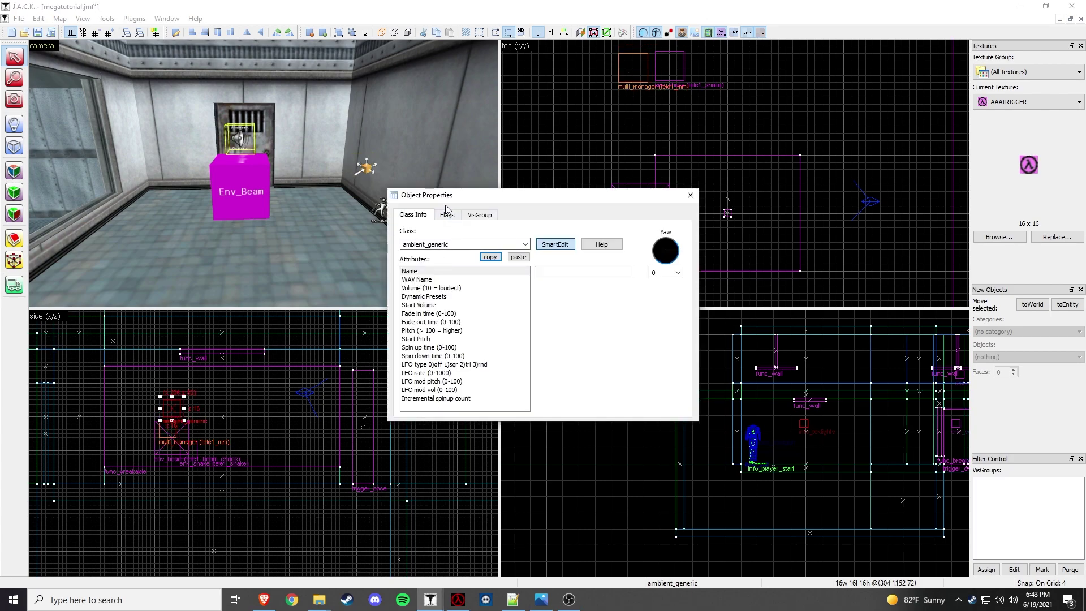
click(242, 200)
click(445, 216)
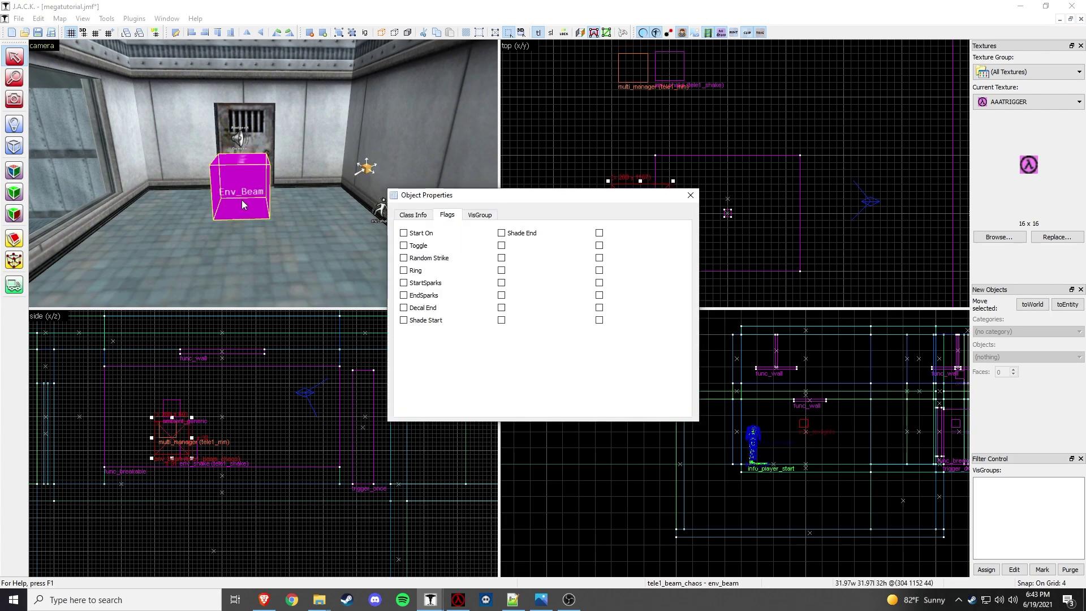
click(403, 245)
click(403, 295)
Step: Check the env_shake's flags and name the ambient_generic entity tele1_sound1
click(236, 138)
click(377, 210)
click(447, 215)
click(412, 215)
click(236, 138)
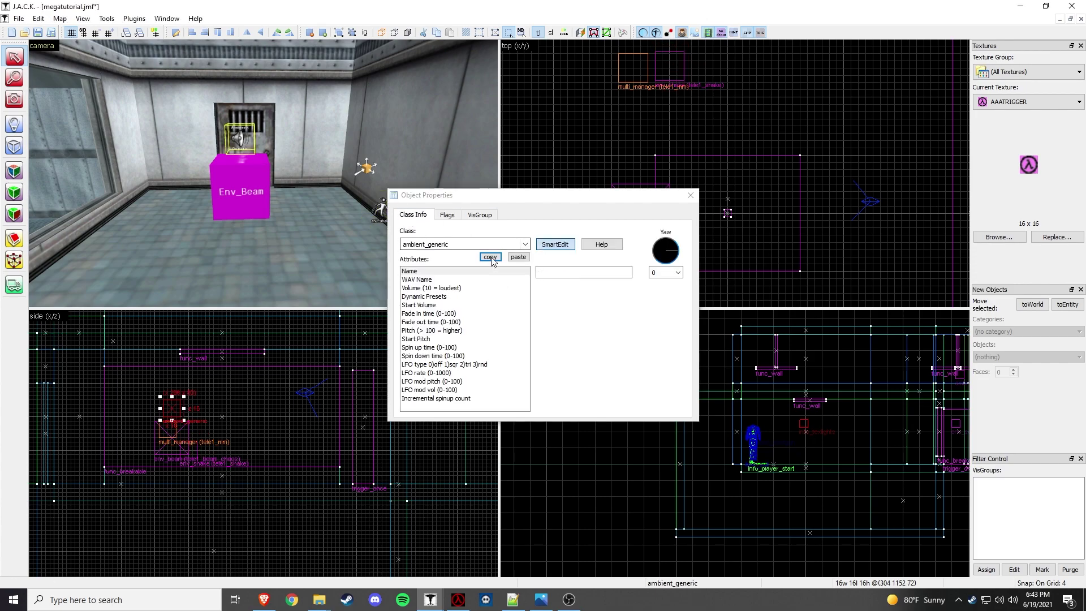
click(564, 273)
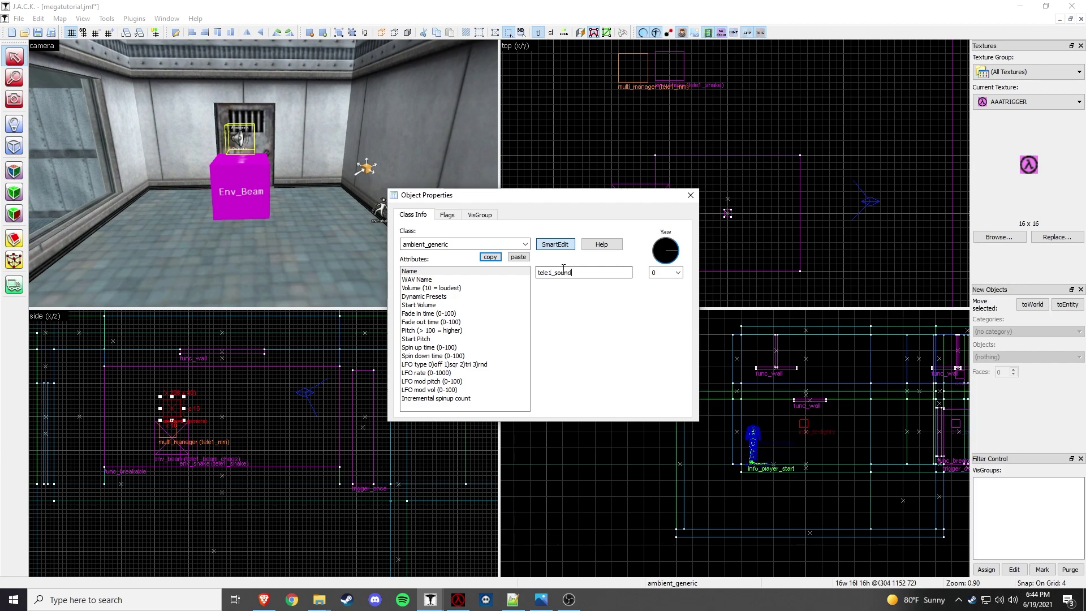
text(tele1_sound1)
Step: Set the ambient_generic's WAV name to debris/beamstart2.wav and enable its Start Silent flag
click(446, 279)
click(593, 273)
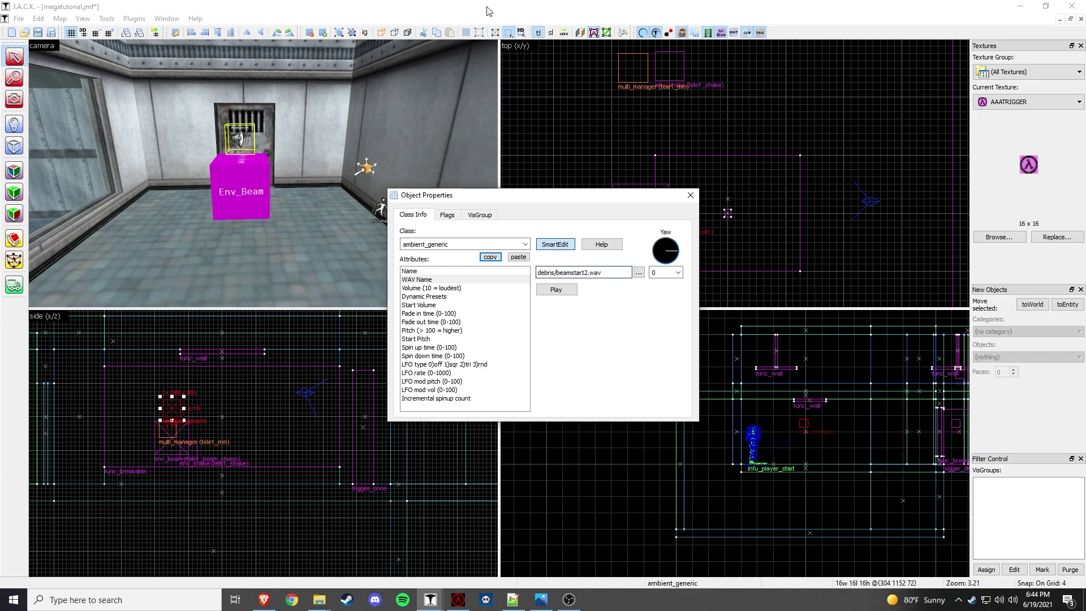
click(468, 288)
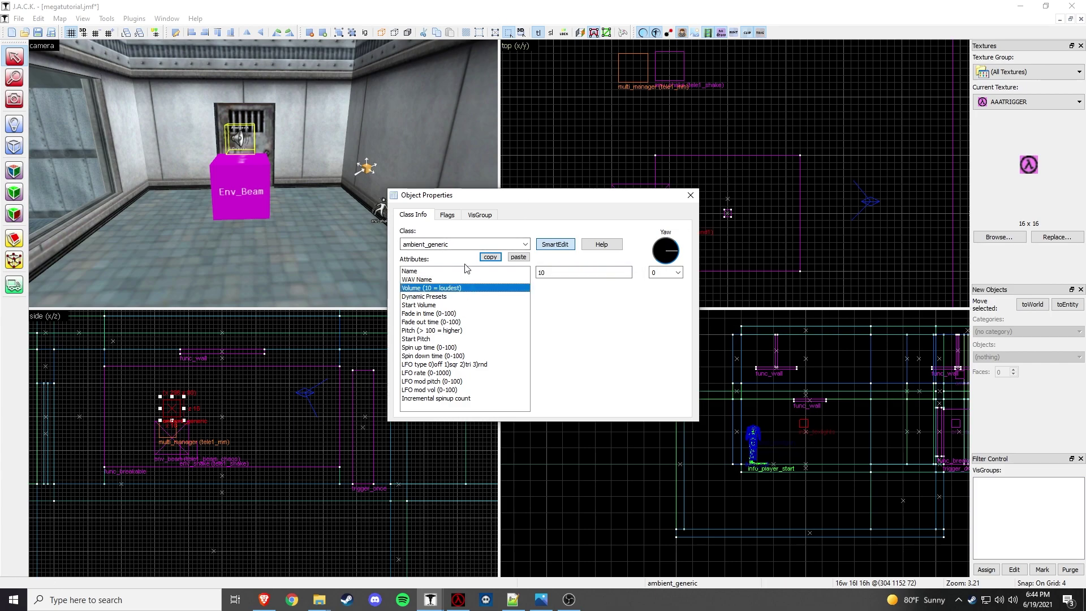
click(452, 220)
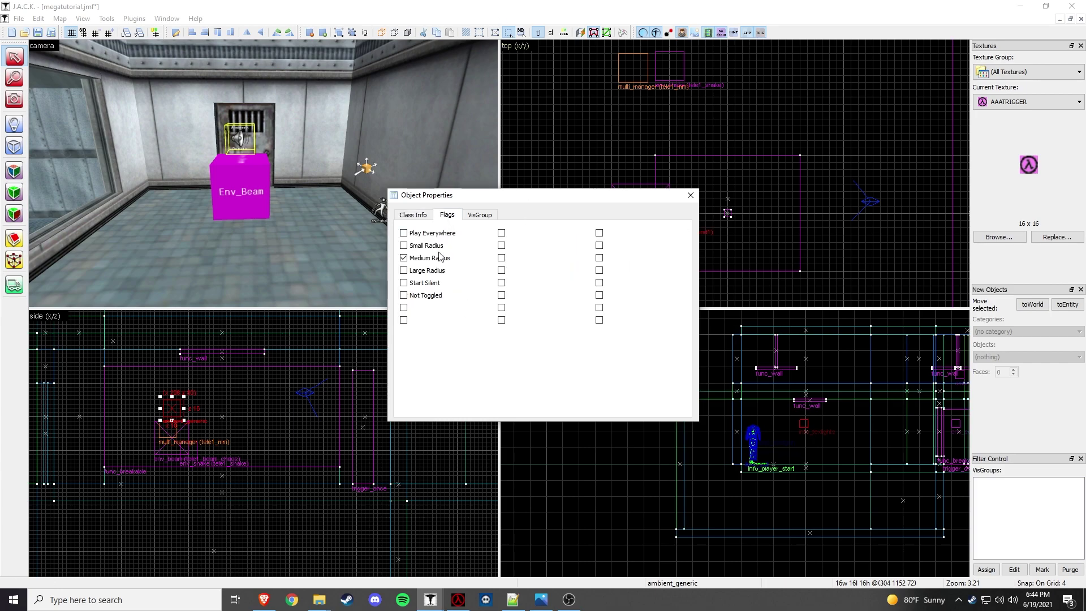
click(405, 282)
click(424, 215)
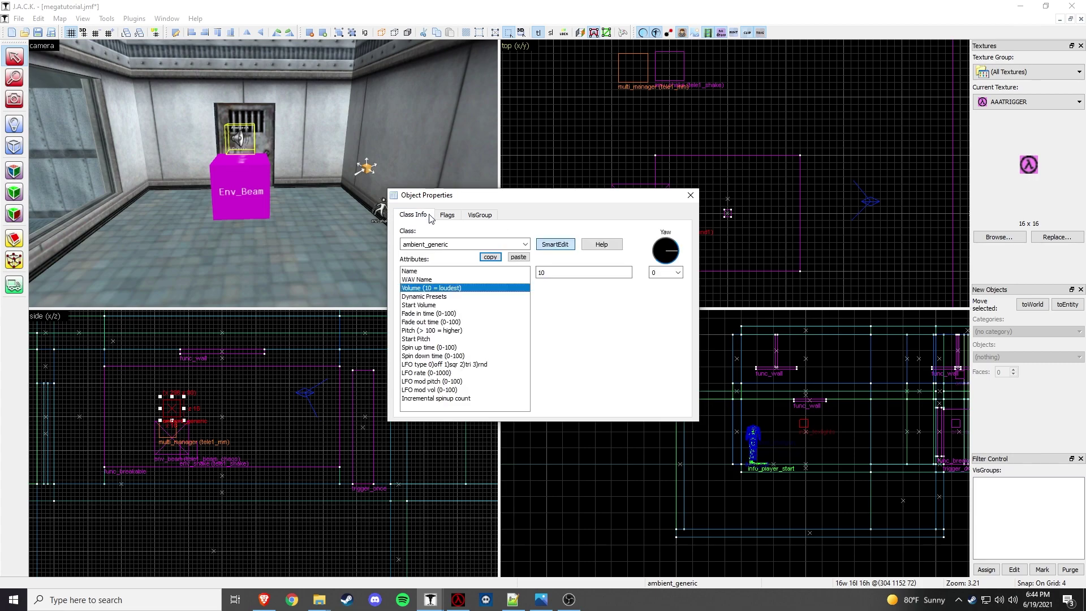
Step: Duplicate the tele1_sound1 ambient_generic above the original and set the copy's WAV name to debris/beamstart7.wav
click(690, 195)
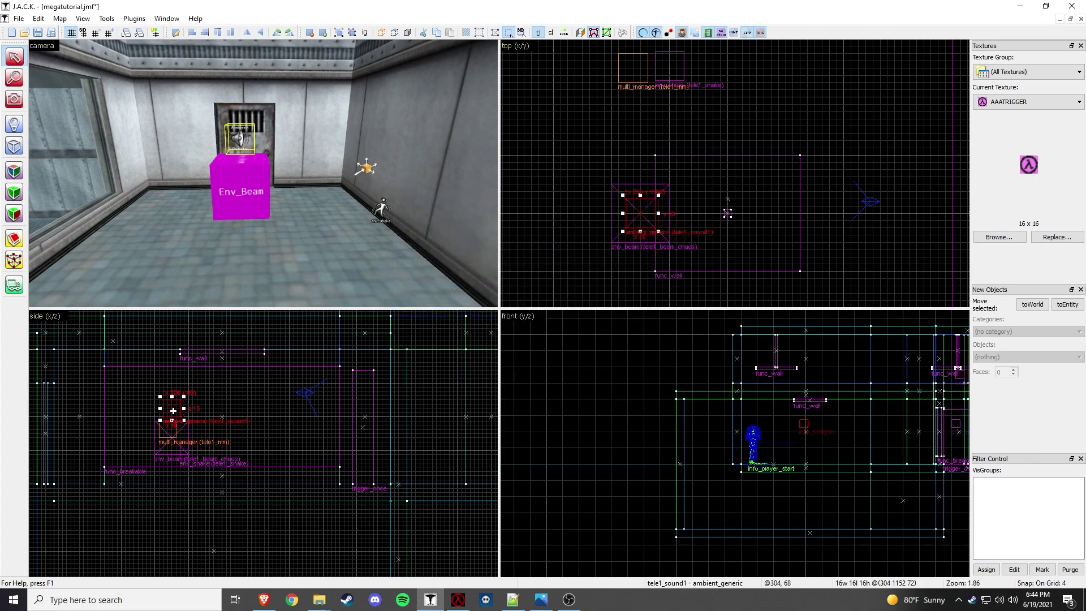
drag(173, 411, 171, 391)
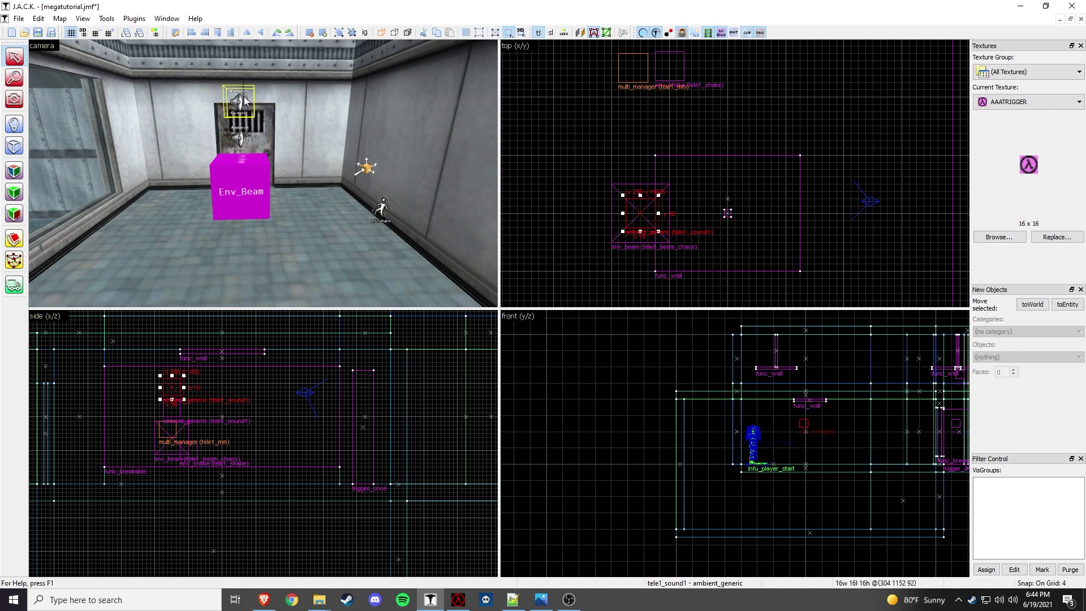
key(alt+Return)
click(417, 279)
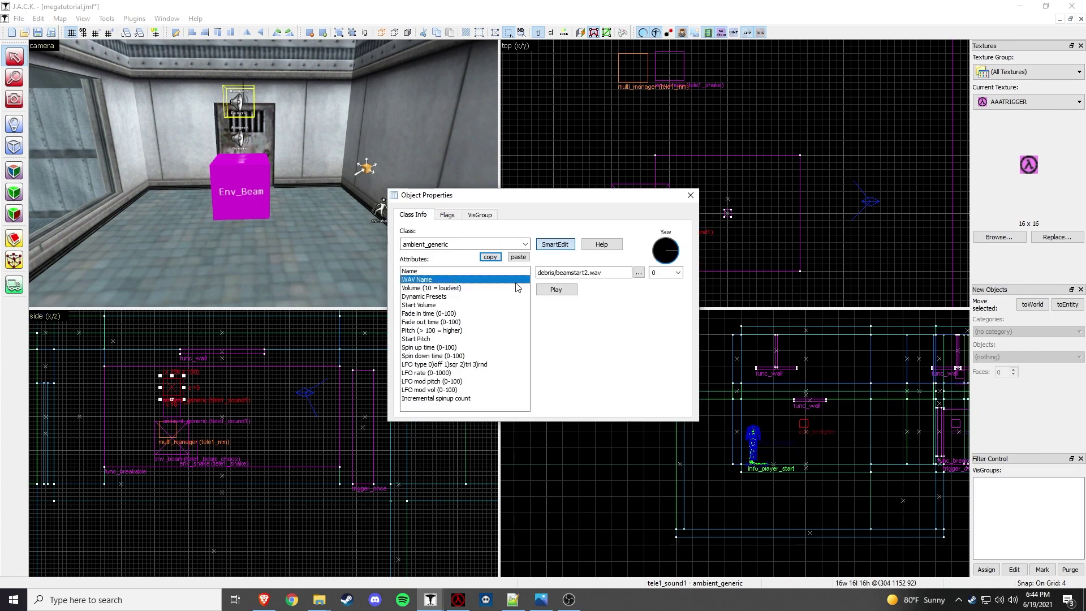
click(588, 272)
key(BackSpace)
text(7)
Step: Rename the copied upper ambient_generic entity as tele1_sound2
click(435, 271)
click(574, 272)
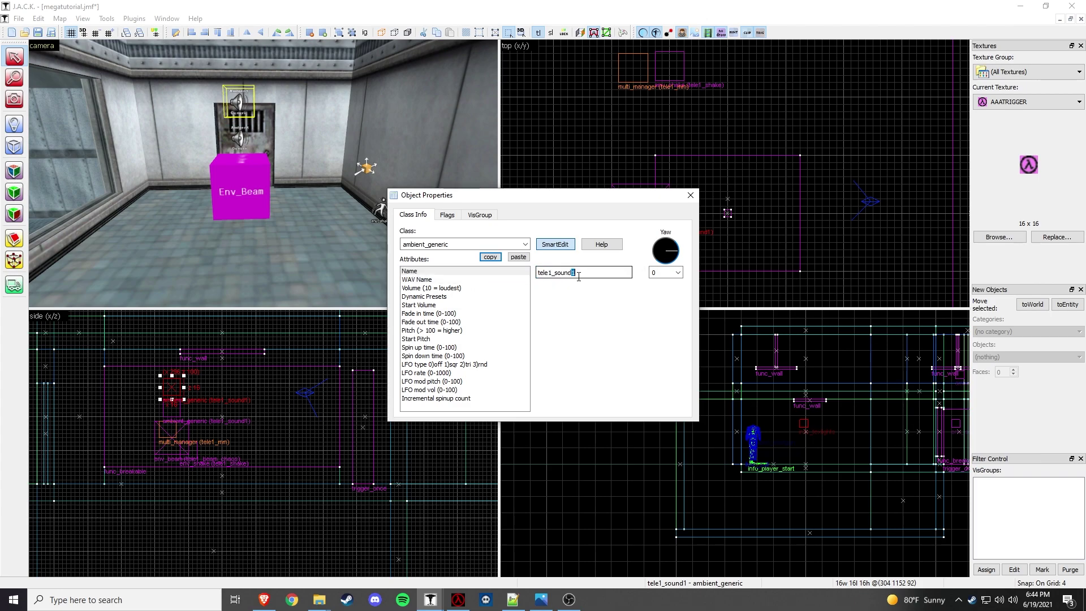
key(BackSpace)
text(2)
click(690, 195)
Step: Place an env_sprite entity on the floor in front of the env_beam
key(shift+e)
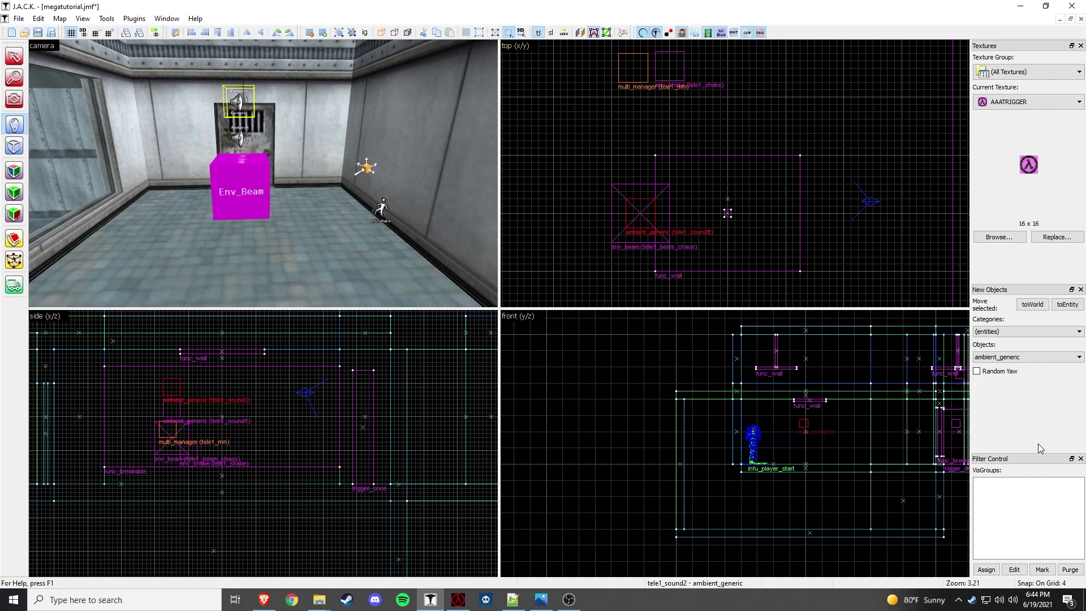
click(1046, 331)
click(1036, 382)
click(1040, 358)
drag(1079, 405, 1081, 431)
click(990, 447)
click(297, 249)
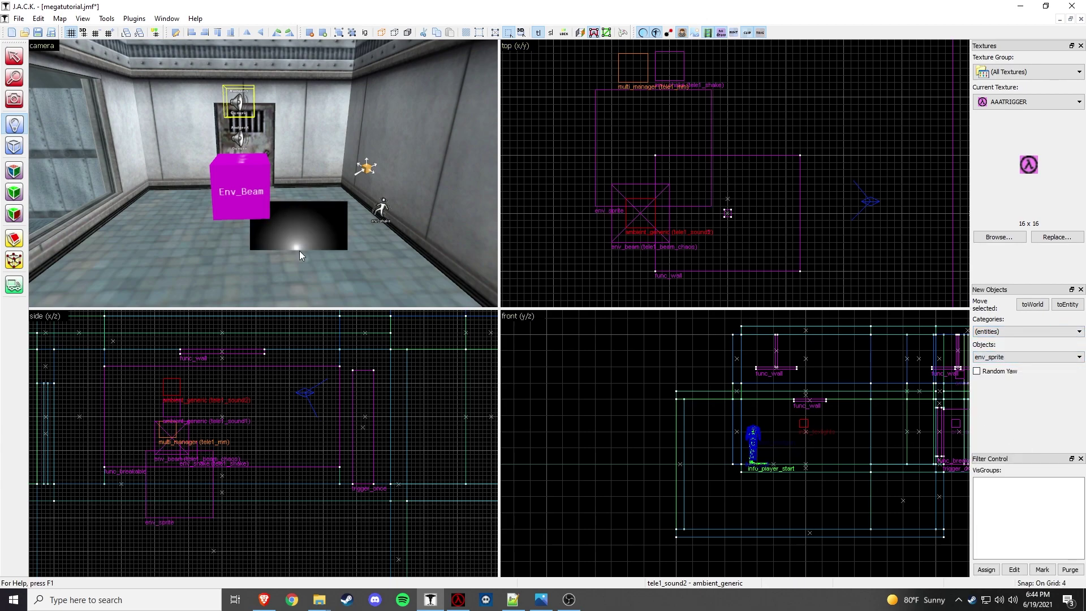
Step: Name the new env_sprite tele1_sprite1 and set its Render FX to Constant Glow
click(15, 58)
click(319, 235)
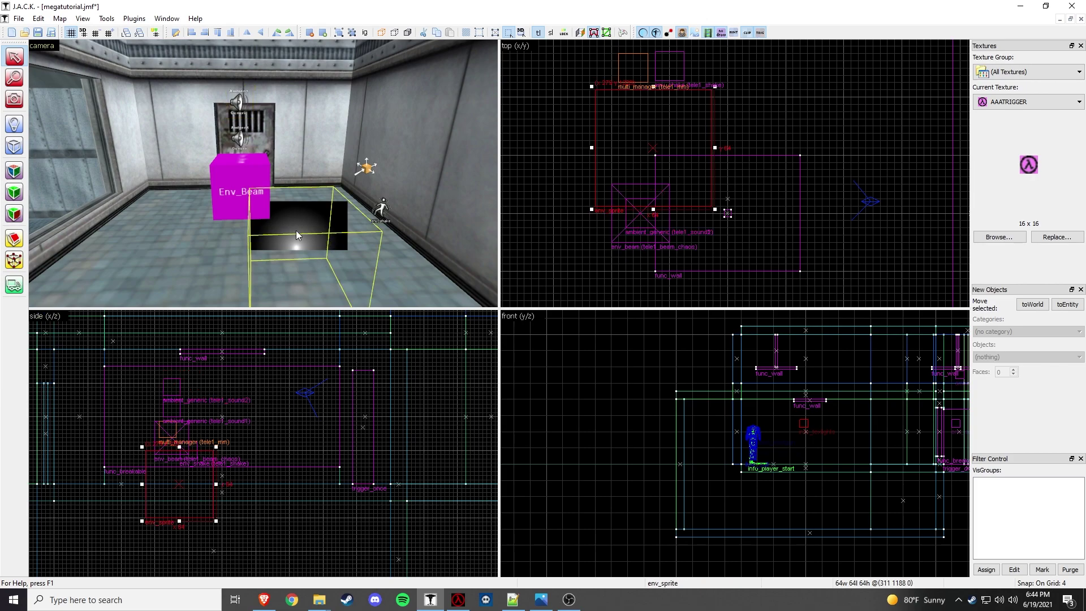
double_click(295, 233)
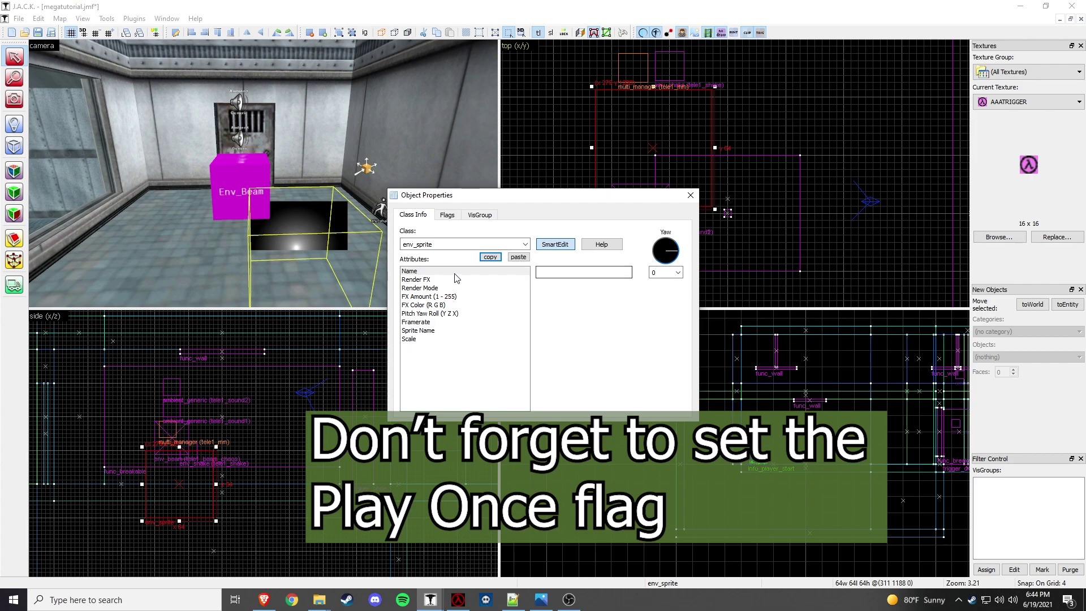
click(628, 273)
click(448, 280)
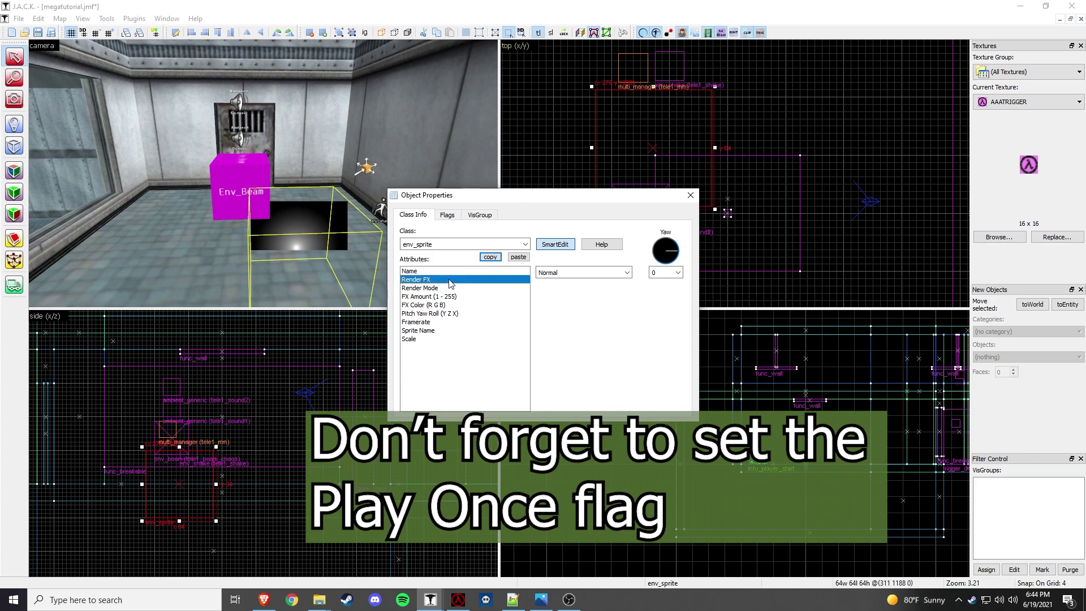
click(627, 272)
click(583, 385)
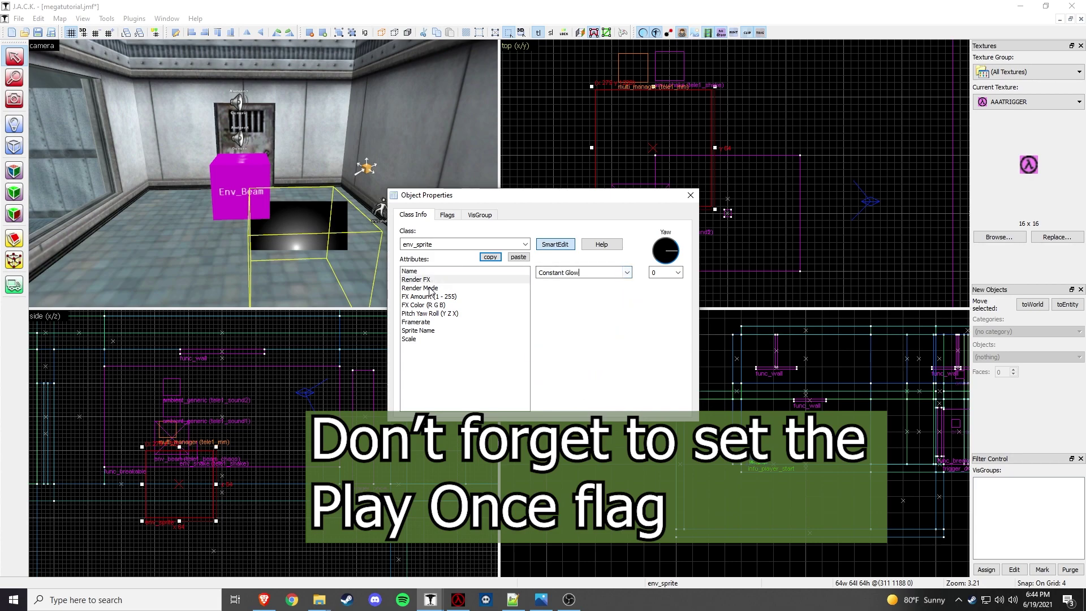
Step: Change the env_sprite's render mode and FX amount, and set its FX color to 77 210 130
click(430, 288)
click(627, 272)
click(548, 319)
click(430, 296)
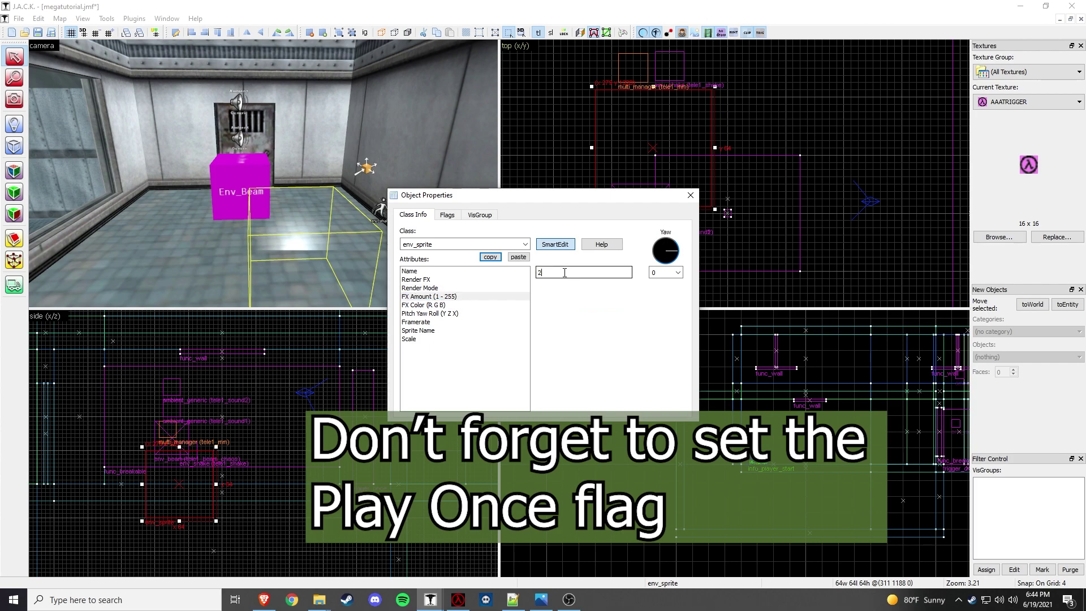
click(447, 306)
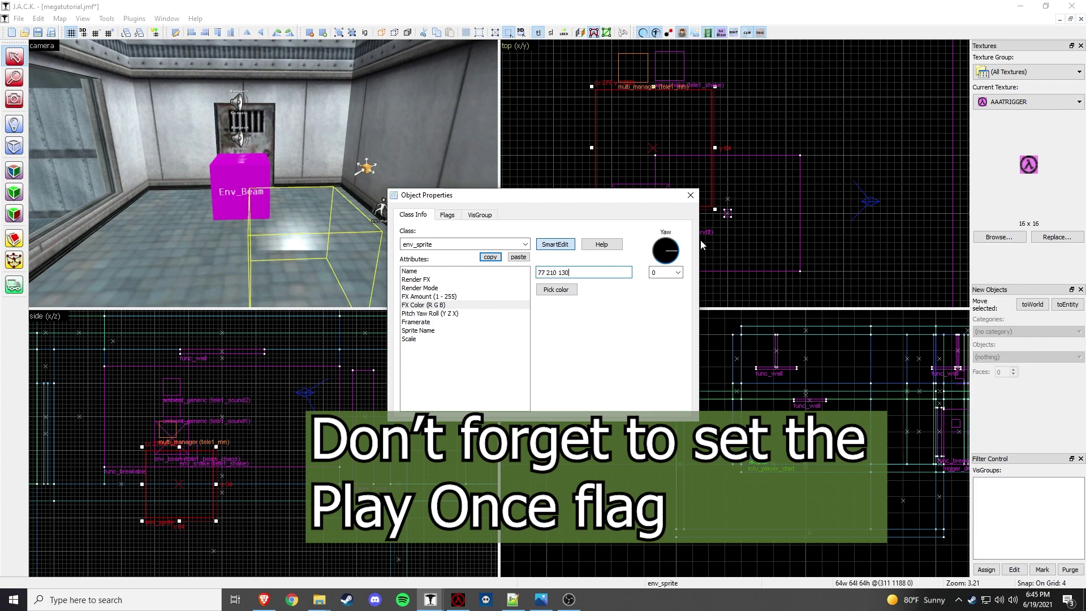
Step: Set the env_sprite's sprite name to sprites/Fexplo1.spr and increase its scale
click(425, 321)
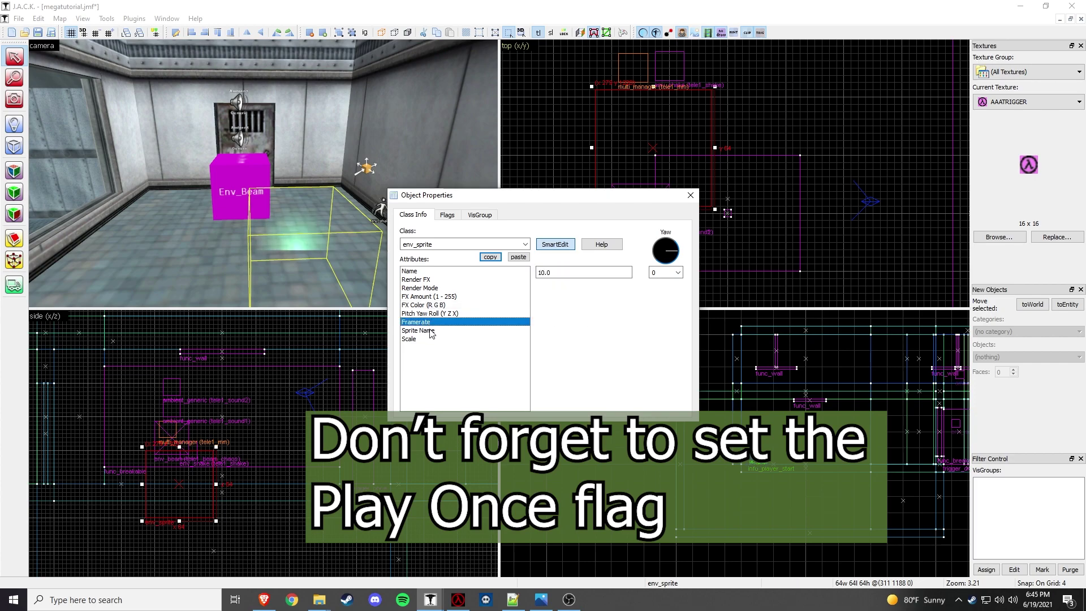
click(448, 329)
drag(574, 273, 558, 272)
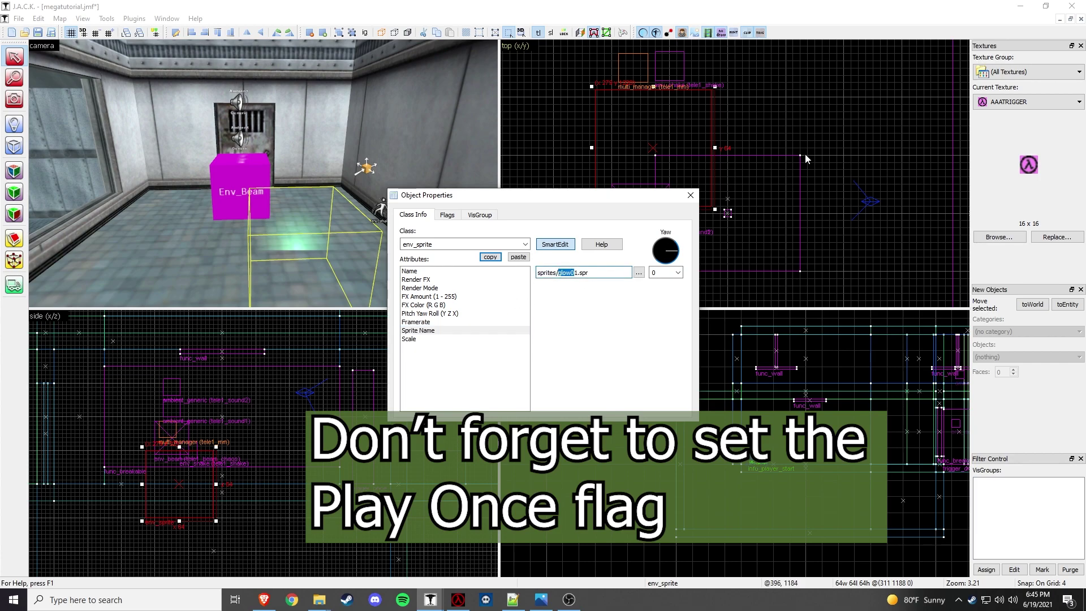
text(Fexp)
click(427, 338)
click(690, 195)
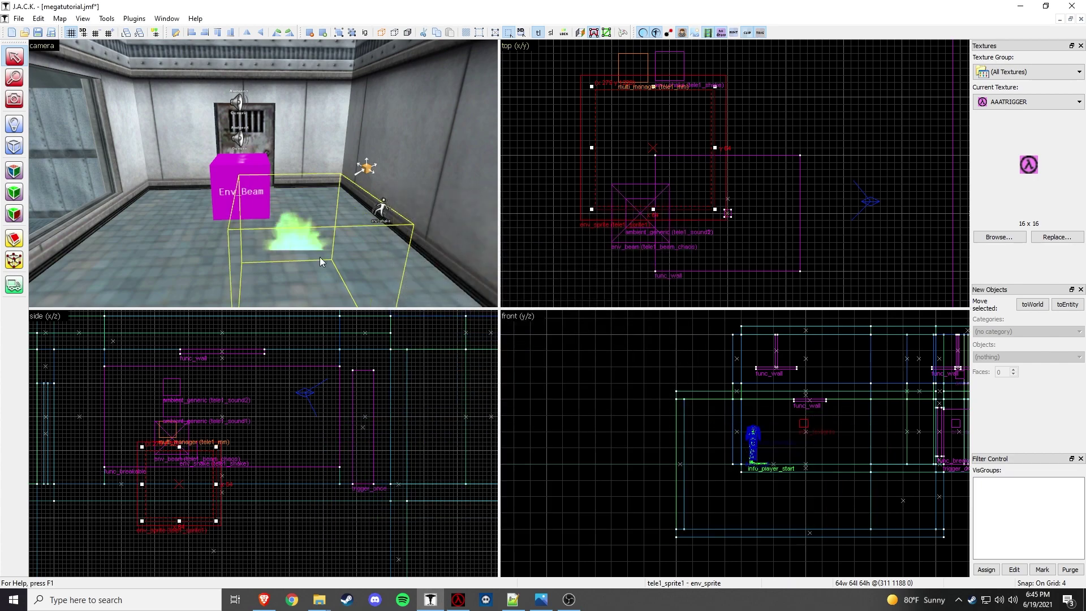
Step: Move the tele1_sprite1 env_sprite over the env_beam and lower it to about the beam's height
drag(654, 148, 640, 214)
drag(169, 491, 173, 431)
click(262, 292)
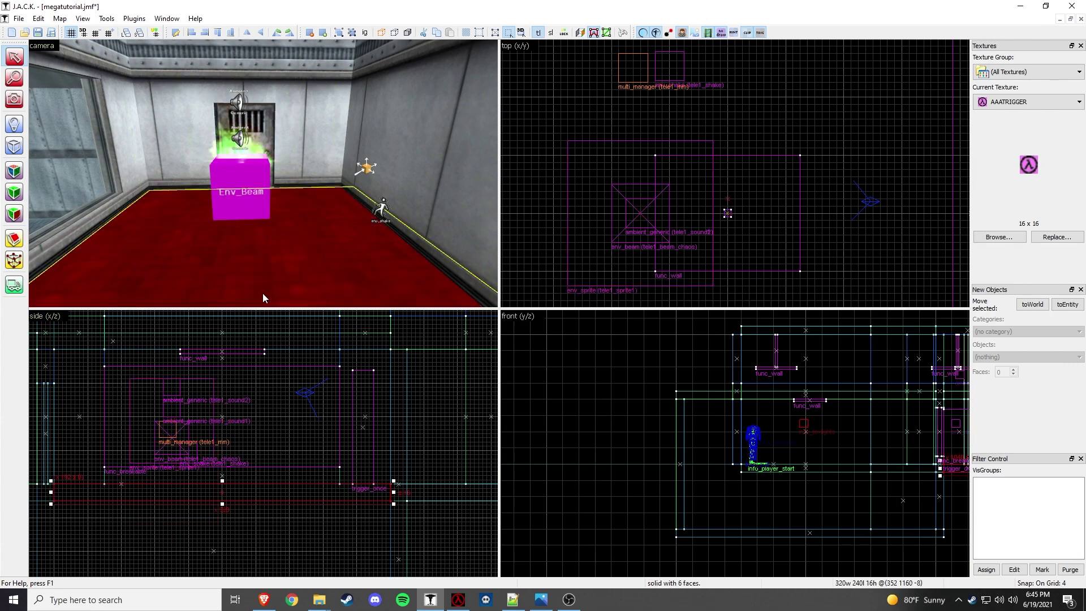
click(288, 235)
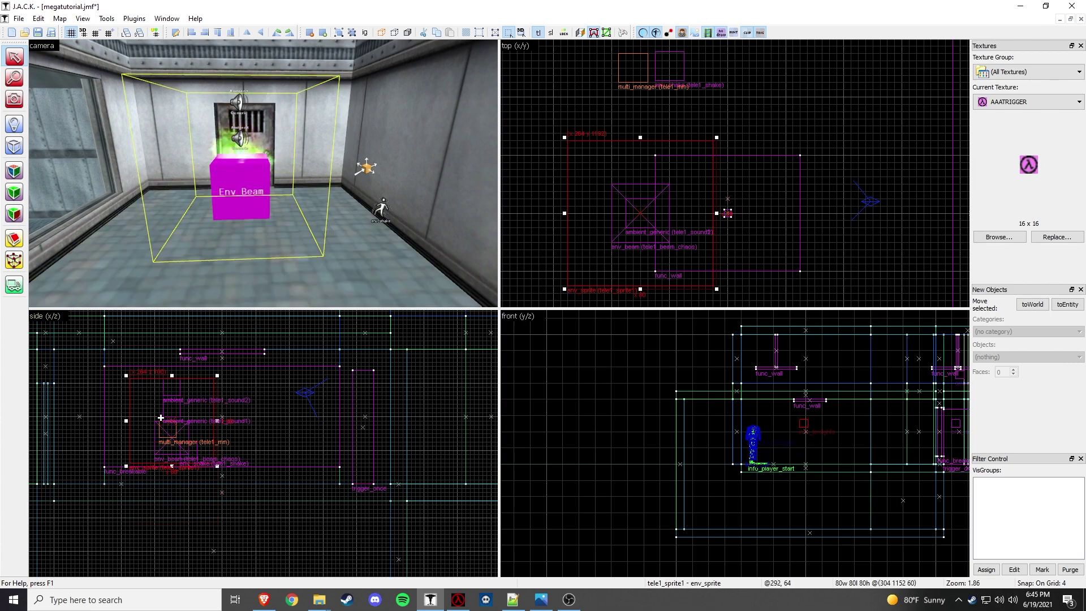
drag(162, 417, 158, 435)
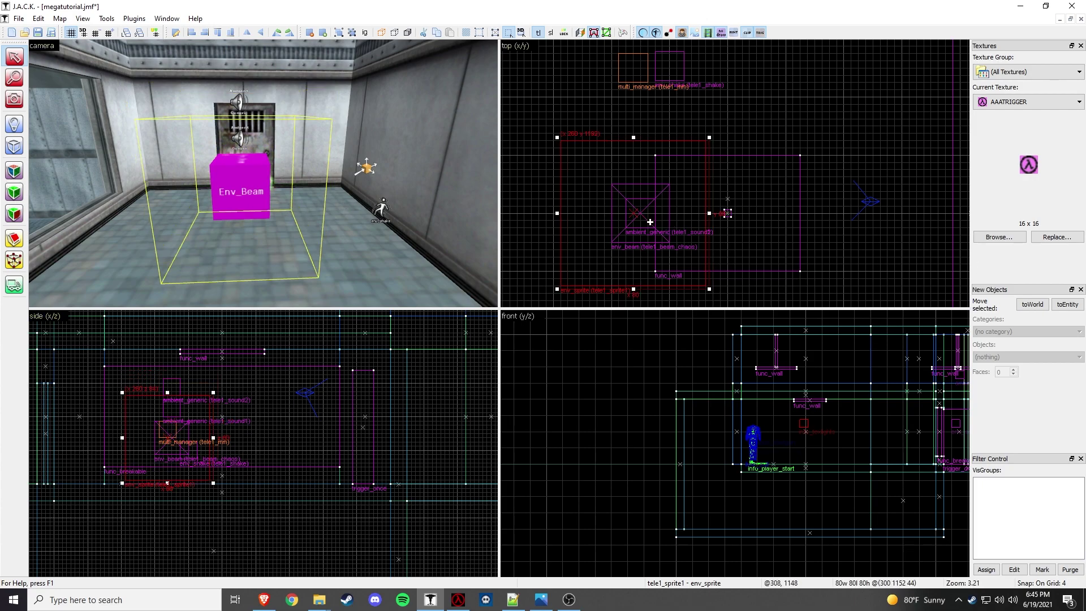
Step: Duplicate the env_sprite to the side of the env_beam and name the copy tele1_sprite2
drag(626, 224, 757, 222)
key(z)
key(a)
key(s)
key(z)
key(alt+Return)
click(409, 271)
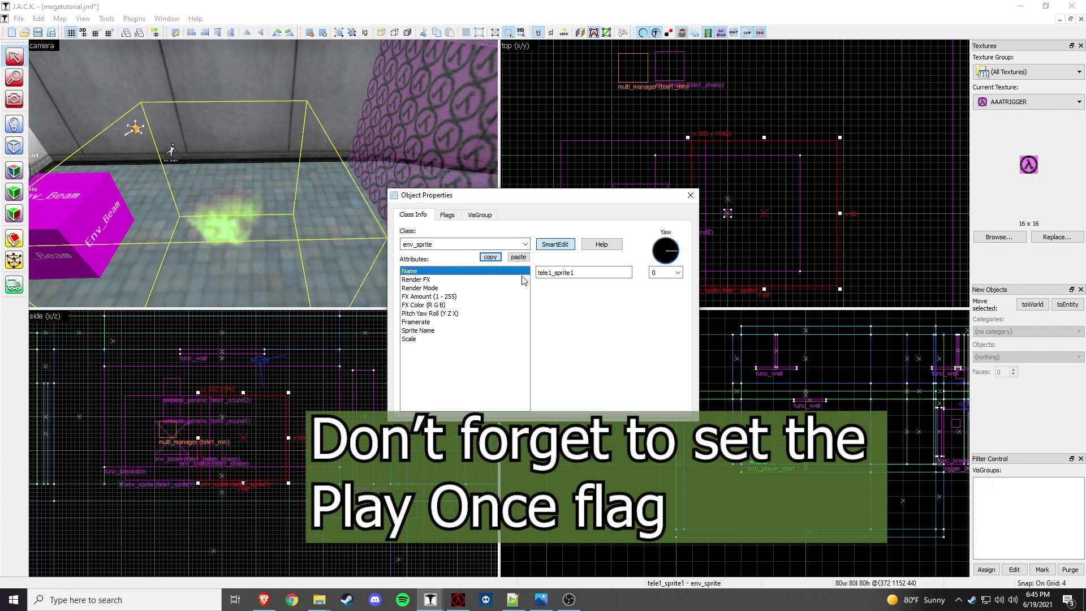
click(573, 272)
key(BackSpace)
text(2)
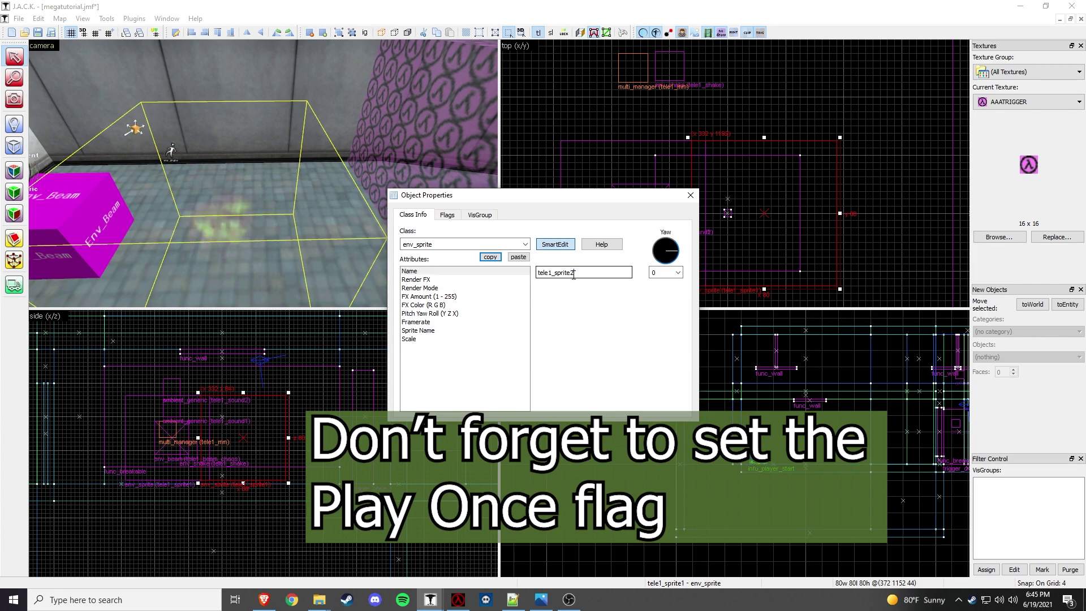
Step: Set the copied sprite's FX color to 184 250 214 and its sprite name to sprites/XFlare1.spr
click(439, 305)
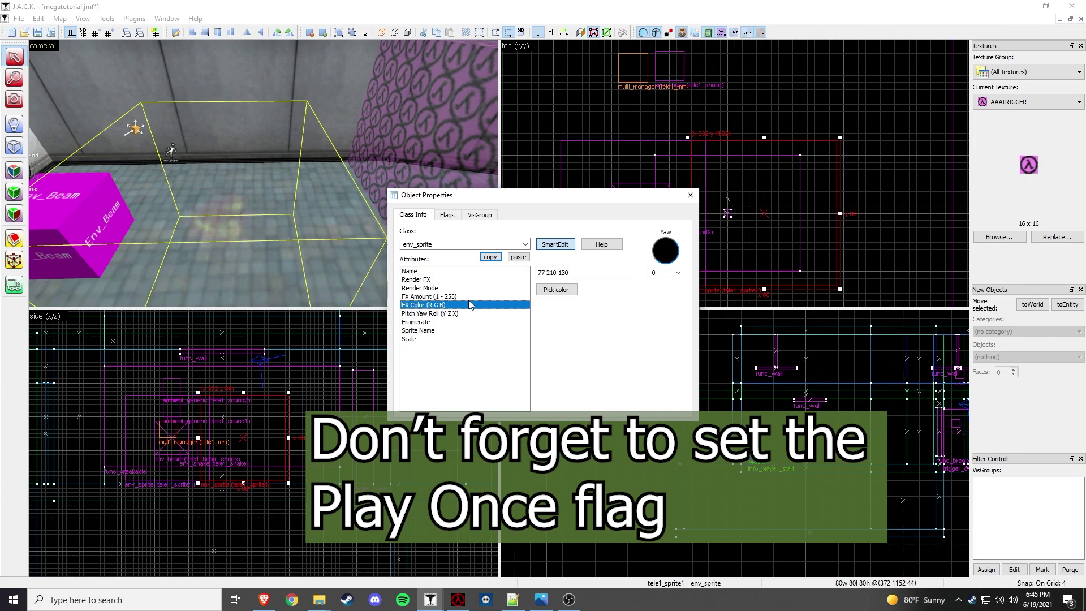
text(184 250 214)
click(418, 330)
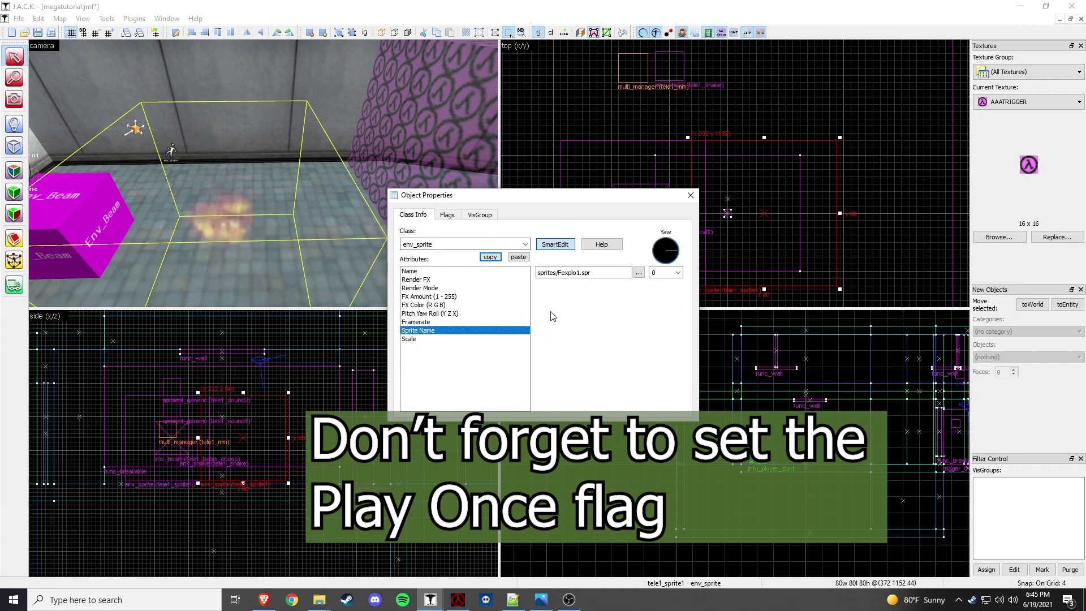
double_click(568, 272)
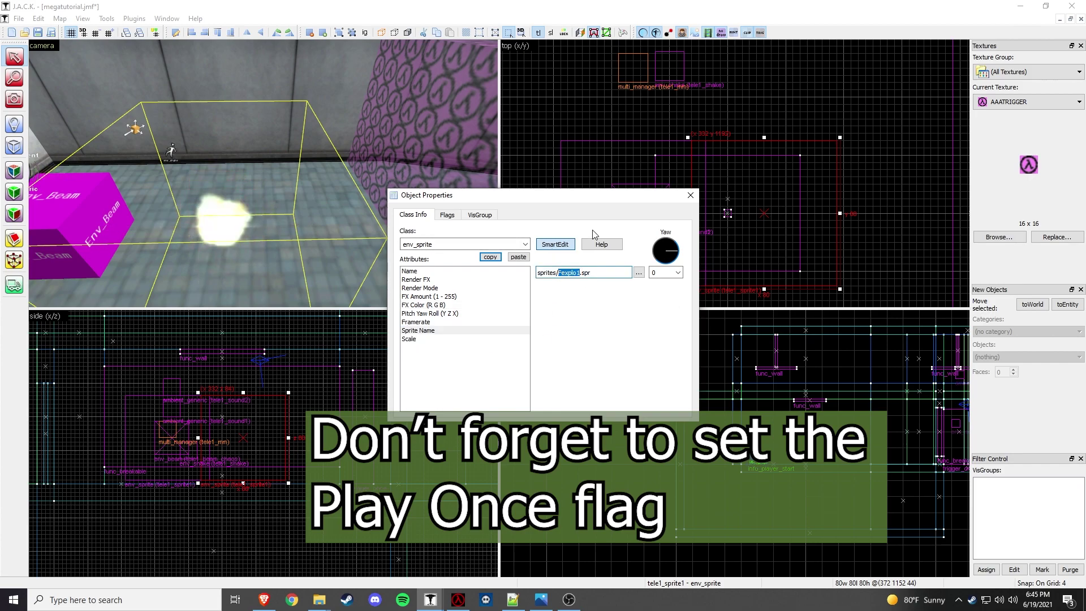
text(xlfare)
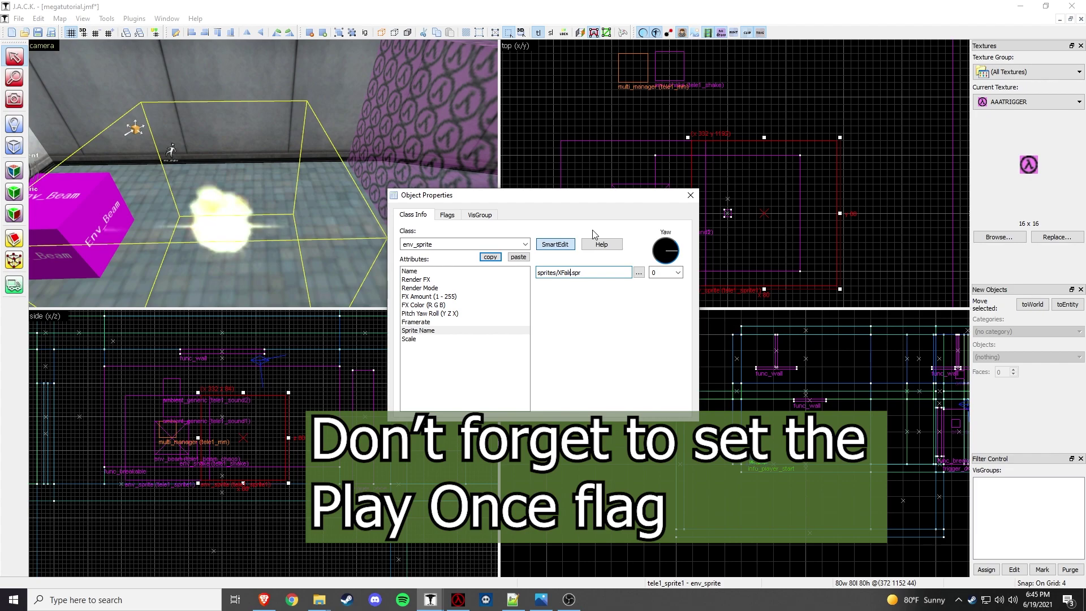
key(BackSpace)
key(BackSpace)
key(BackSpace)
key(BackSpace)
text(lare1)
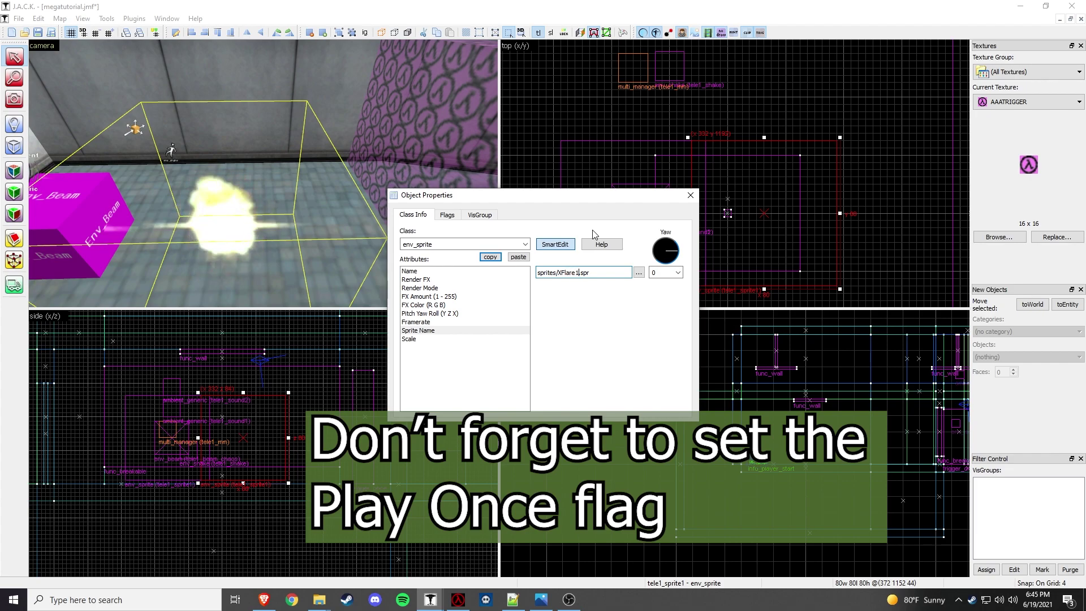
click(691, 197)
Step: Move the tele1_sprite2 env_sprite back so it is centered on the env_beam
drag(765, 214, 642, 215)
key(z)
key(d)
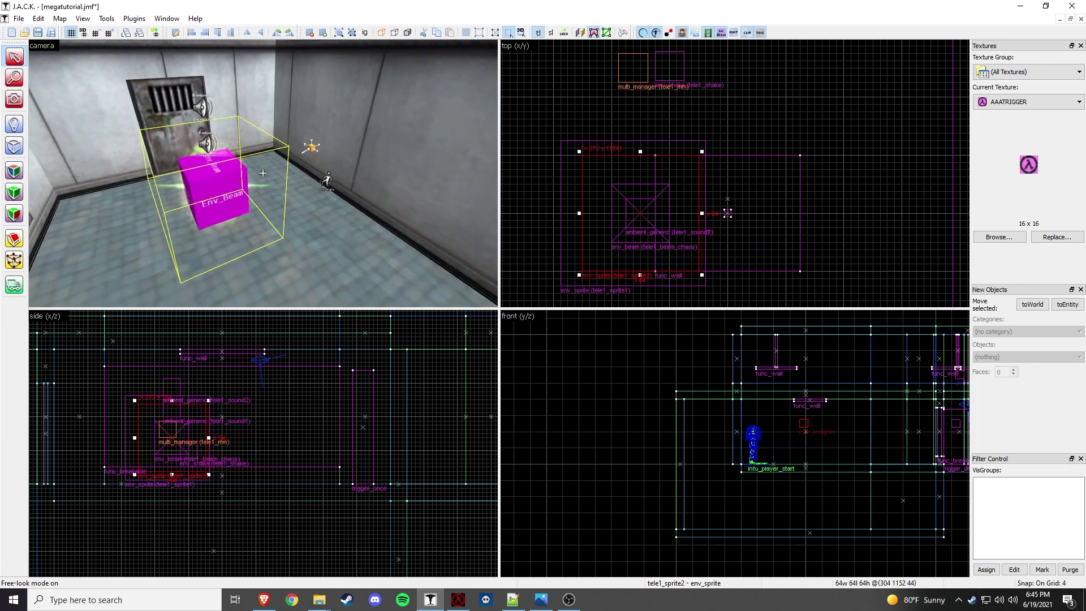
key(z)
Step: Place a monstermaker entity on the open floor beside the env_beam and raise it above the floor
click(20, 123)
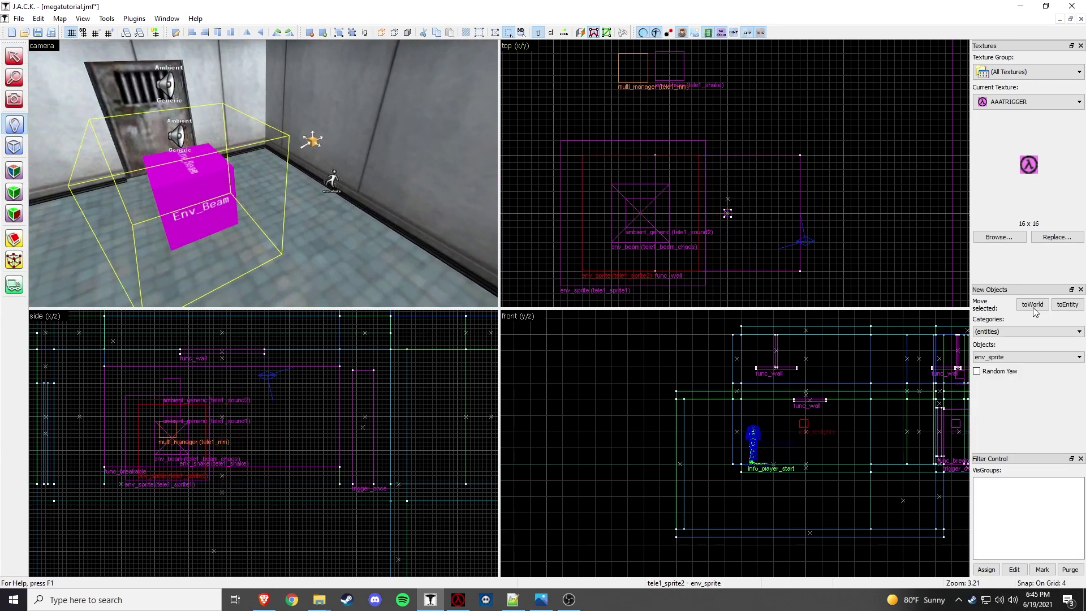
click(1077, 356)
drag(1078, 430, 1081, 518)
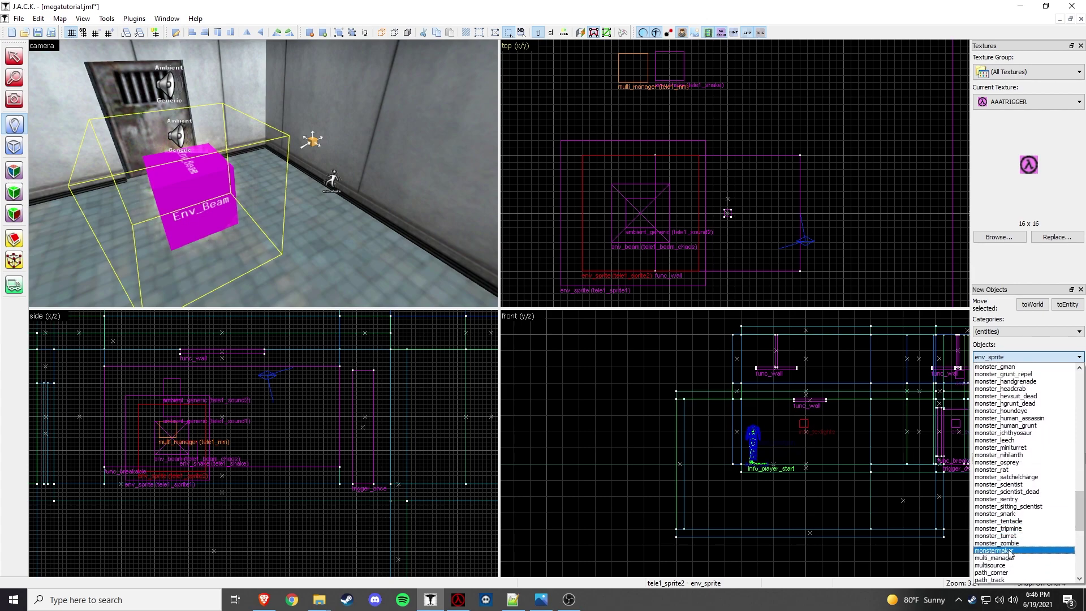
click(993, 565)
click(376, 265)
click(14, 57)
click(373, 257)
drag(233, 483, 244, 448)
Step: Name the monstermaker tele1_spawner and set its monster type to monster_alien_slave
double_click(423, 240)
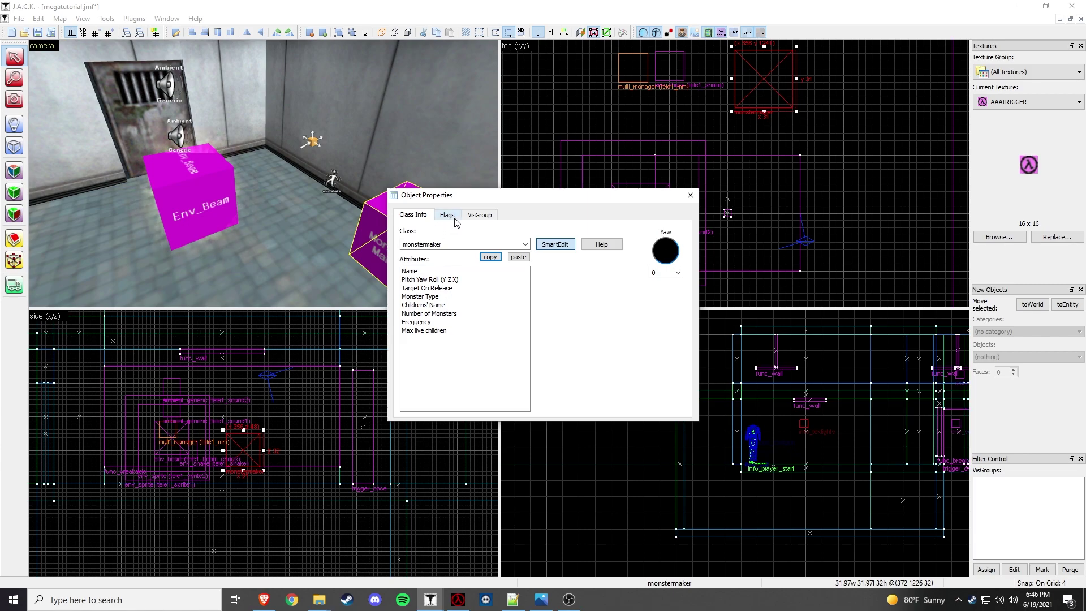
click(447, 271)
text(tele1_spawner)
click(465, 296)
click(589, 271)
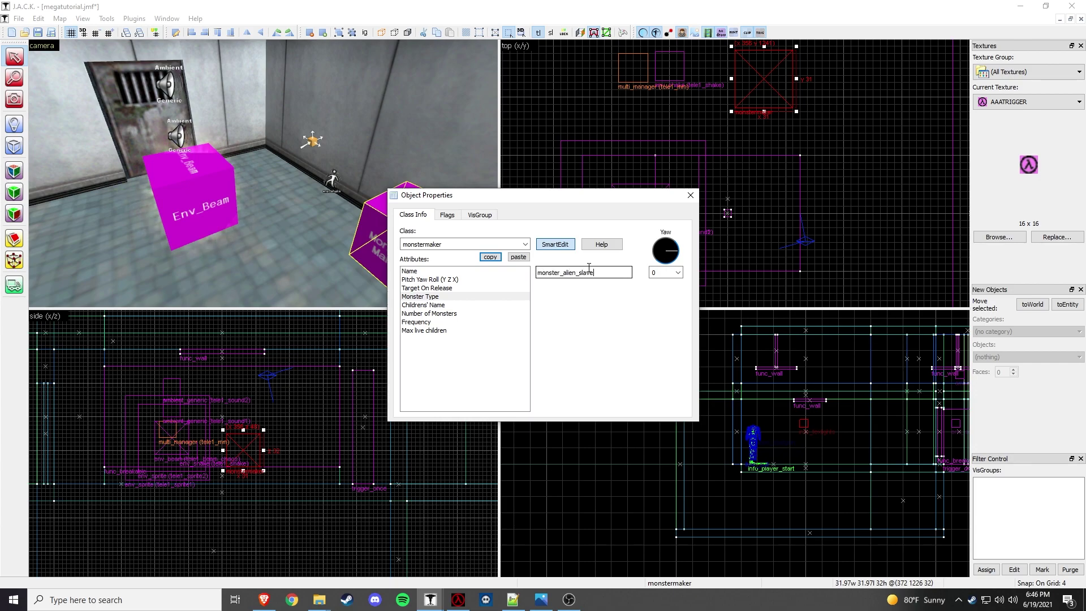
Step: Set the monstermaker's number of monsters and max live children to 1, and check its flags
click(464, 314)
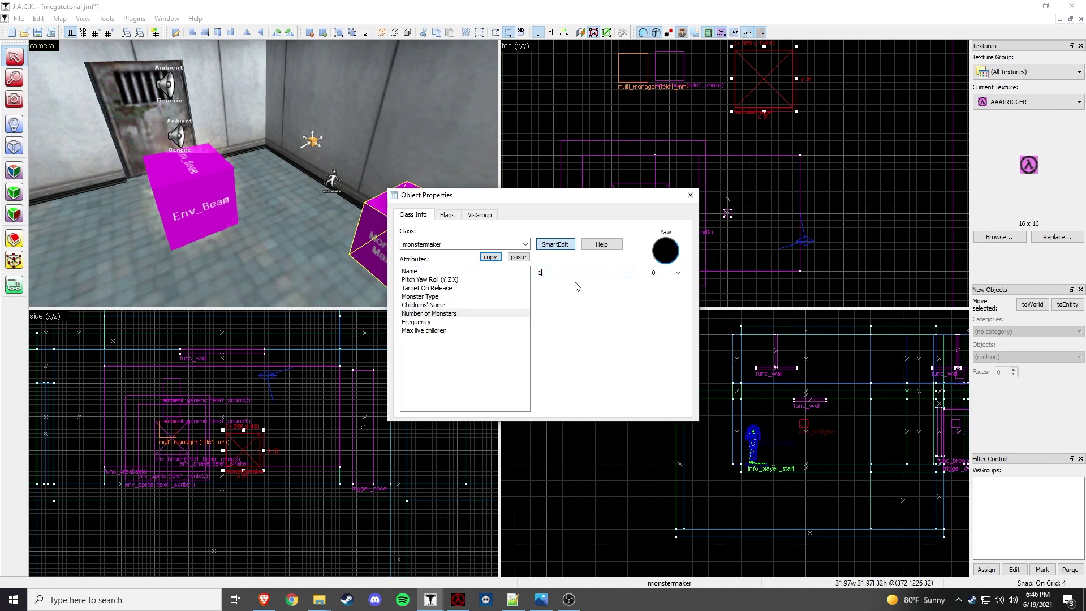
click(465, 321)
click(438, 331)
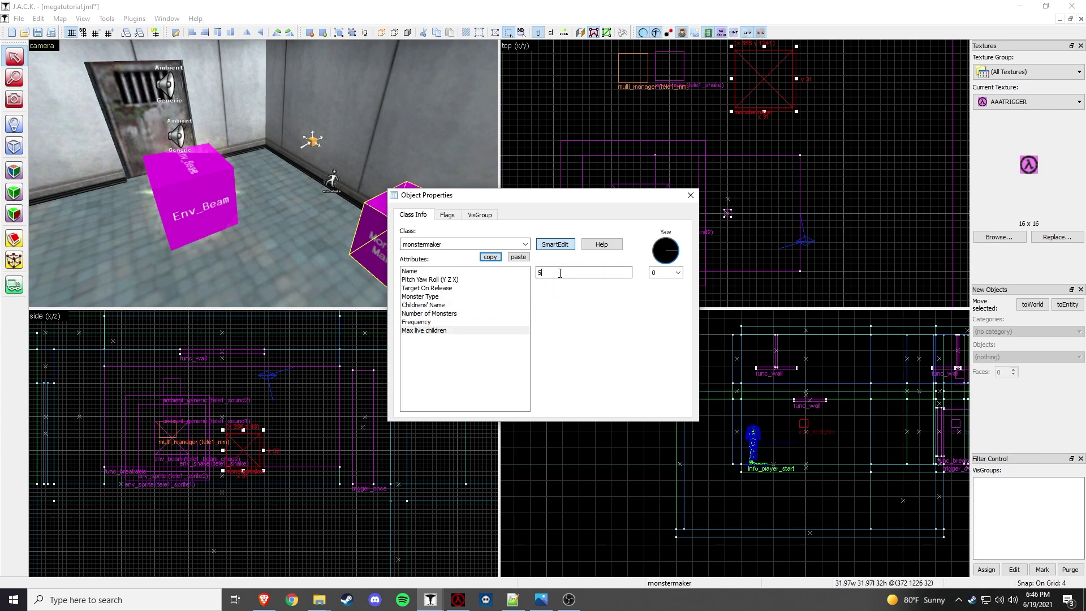
text(1)
click(447, 216)
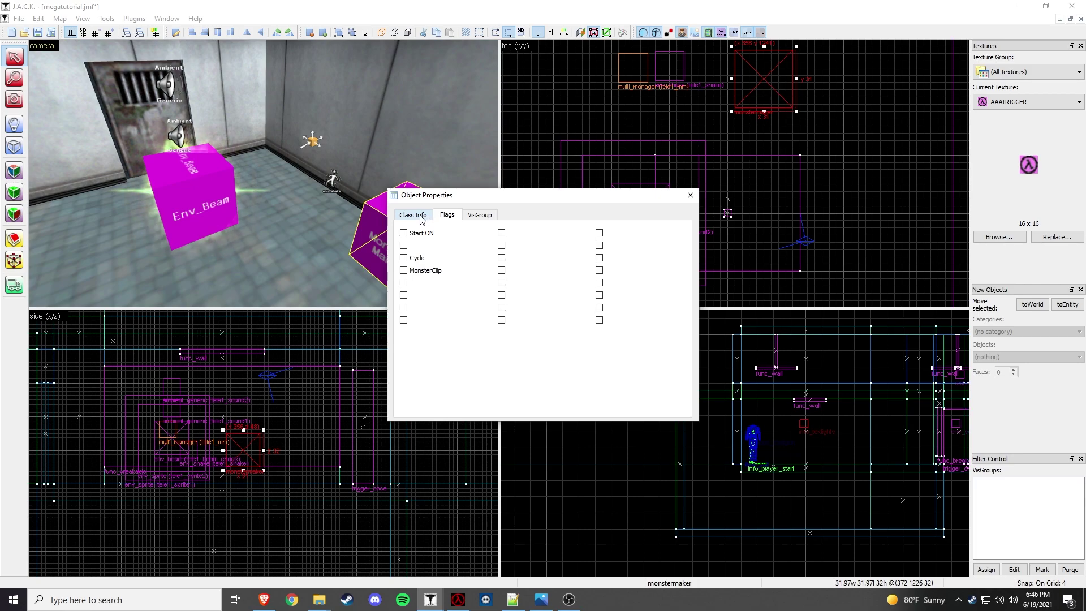
click(420, 219)
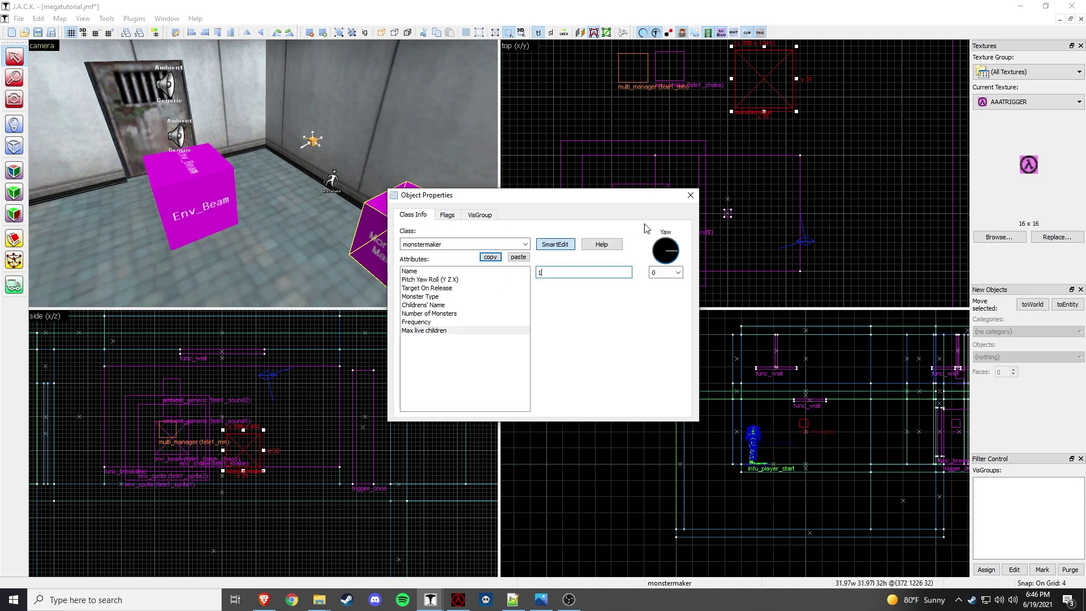
click(690, 196)
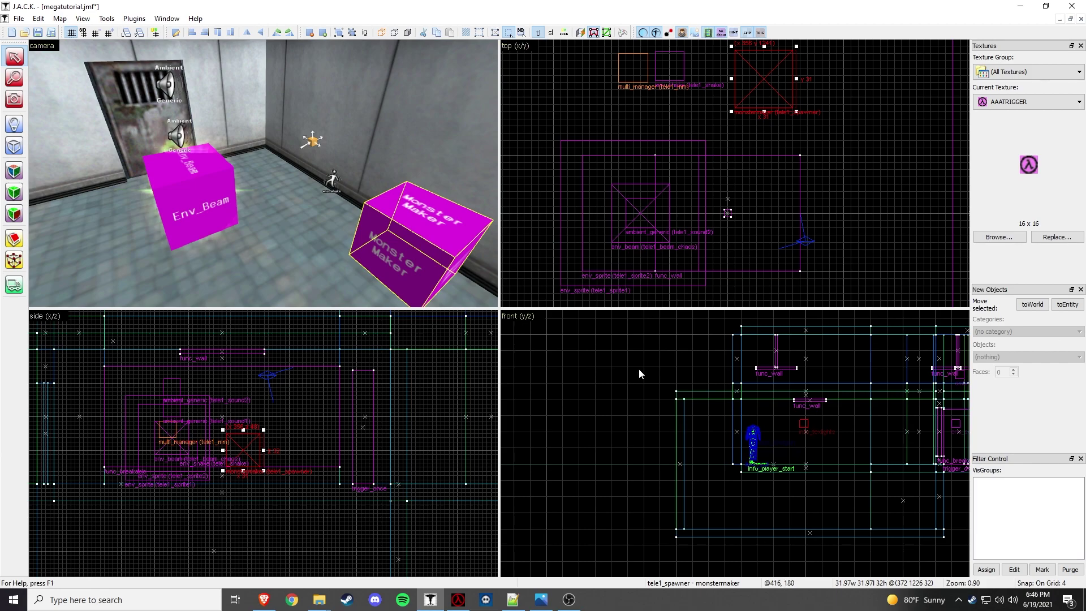
Step: Move the tele1_spawner monstermaker onto the env_beam's location and raise it slightly to line up with the beam
click(639, 208)
drag(639, 207, 633, 208)
drag(168, 453, 164, 442)
key(z)
key(a)
key(d)
key(s)
key(a)
key(d)
key(s)
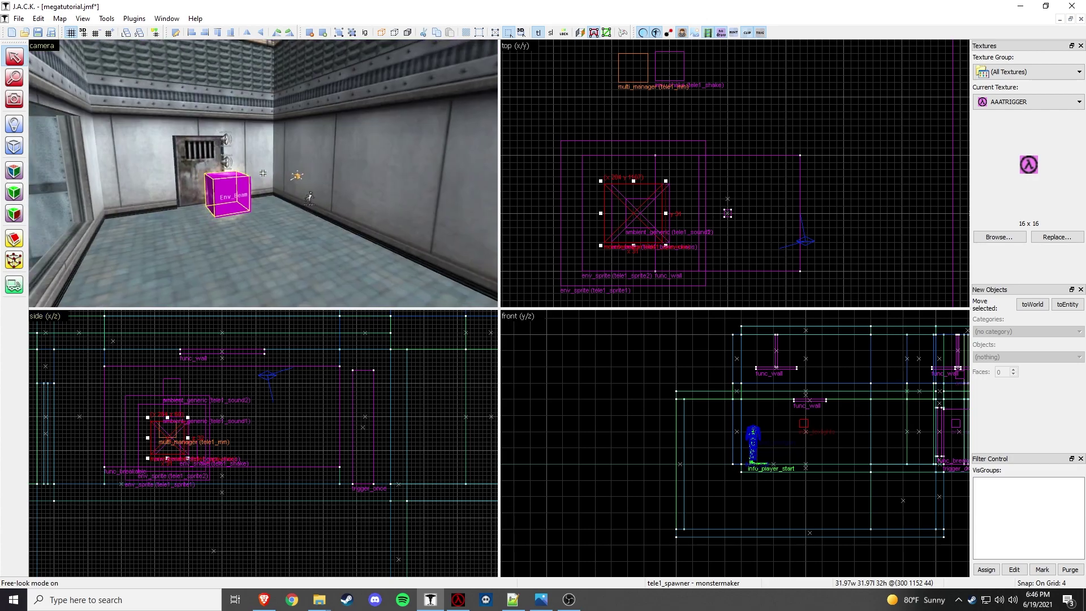
key(z)
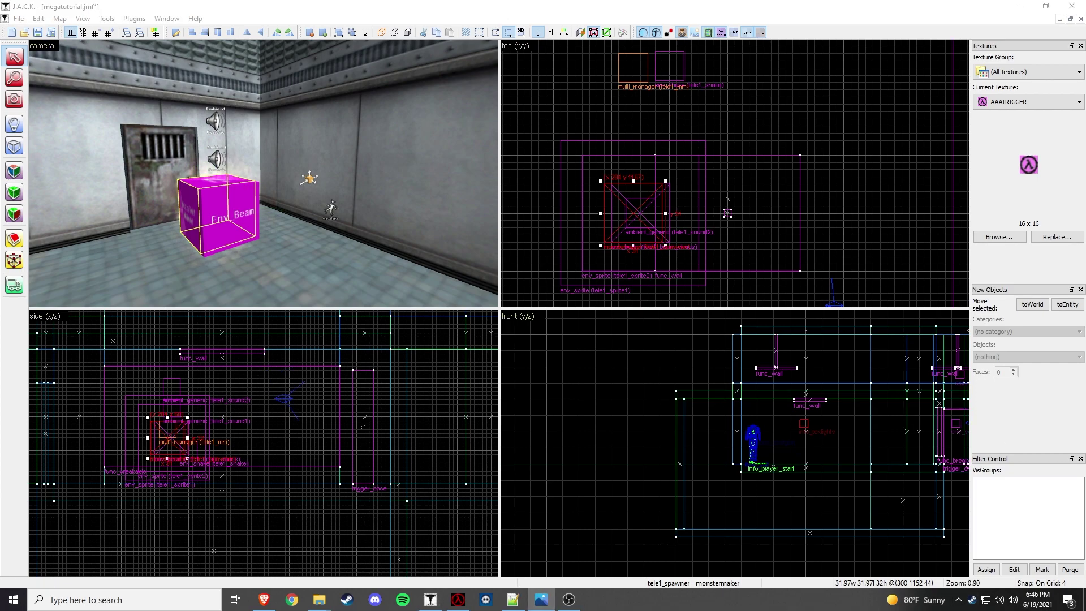
Step: Inspect the properties of the trigger brush that faces the env_beam across the room
click(306, 181)
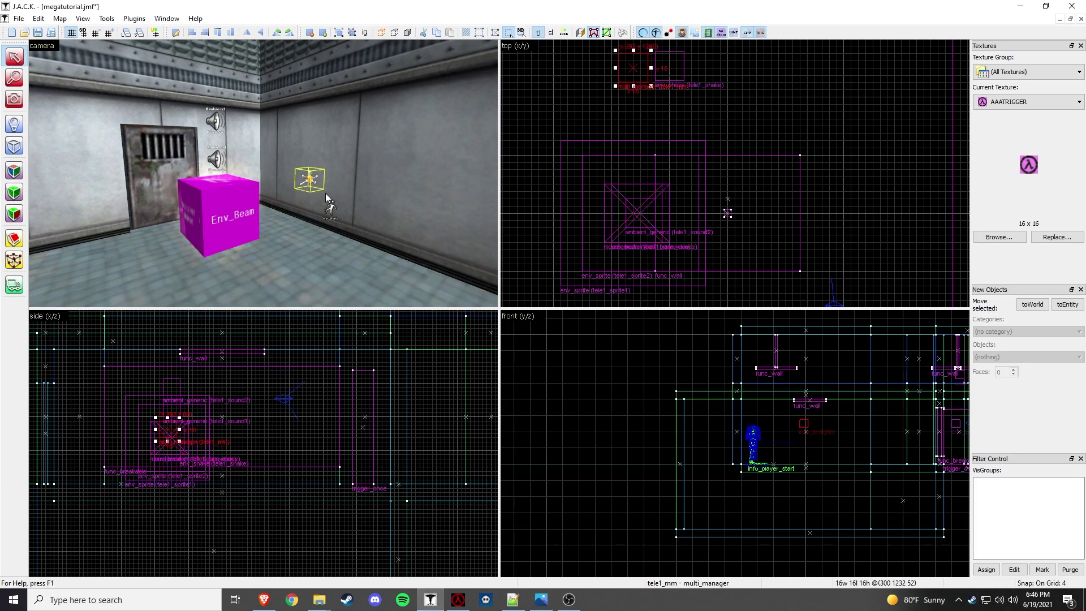
key(z)
key(d)
key(s)
key(w)
key(s)
key(z)
double_click(221, 191)
click(413, 272)
click(697, 195)
Step: Turn off SmartEdit for the tele1_mm multi_manager and add the key tele1_beam_chaos with value 0
click(63, 133)
key(z)
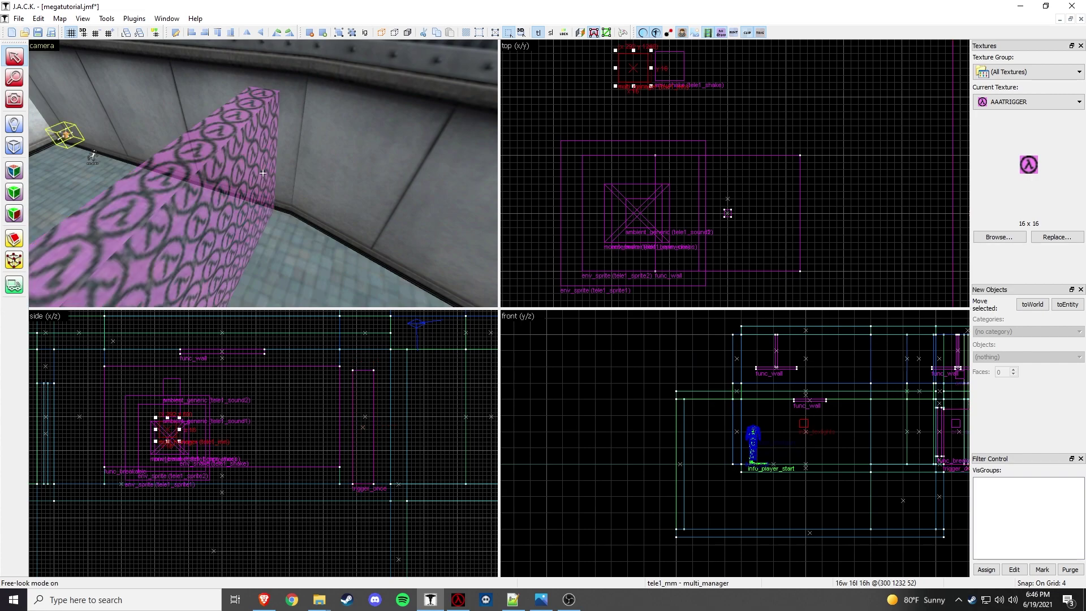
key(w)
key(z)
double_click(276, 157)
click(555, 244)
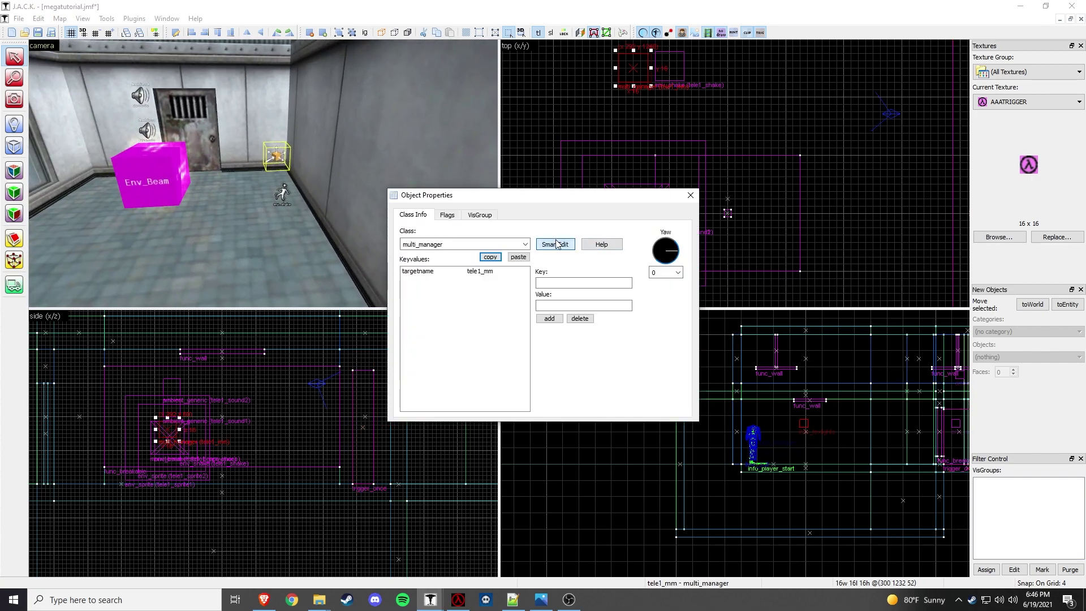
click(557, 285)
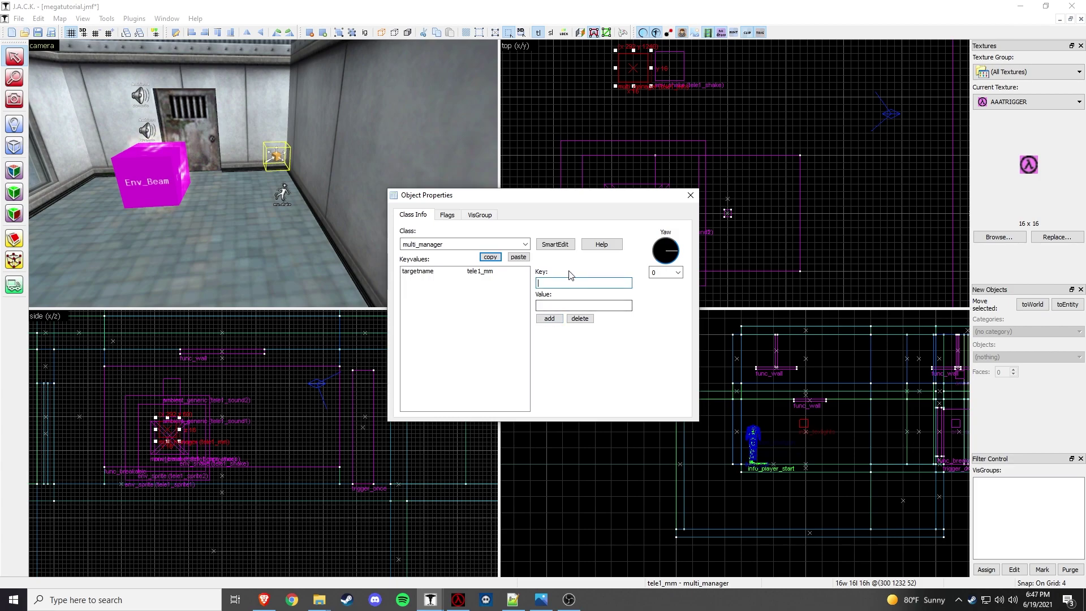
text(tele1_beam)
text(_choas)
key(Tab)
text(0)
click(549, 318)
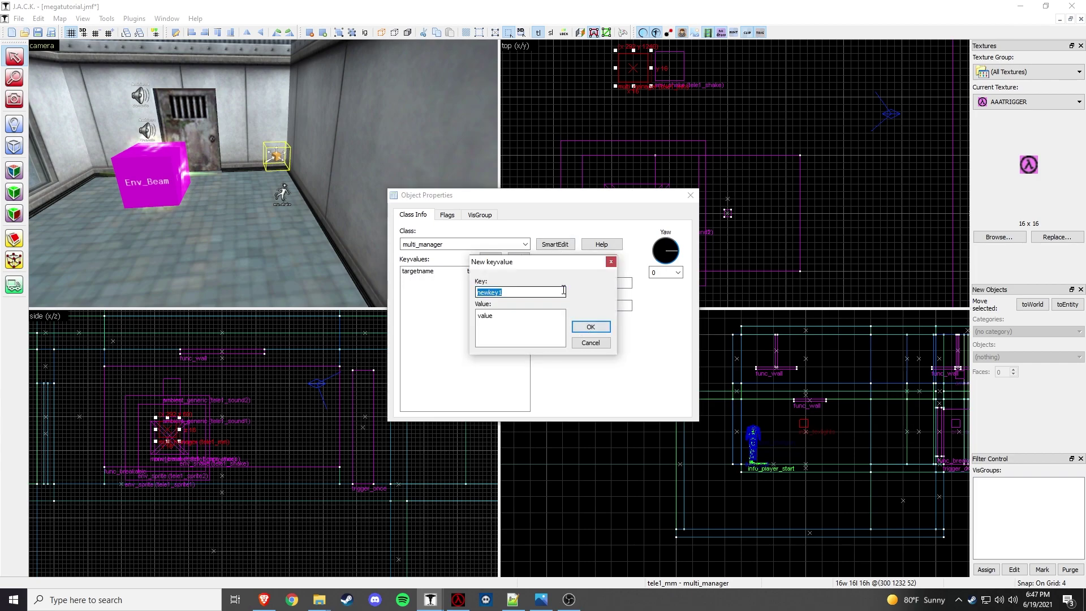
drag(515, 261, 395, 289)
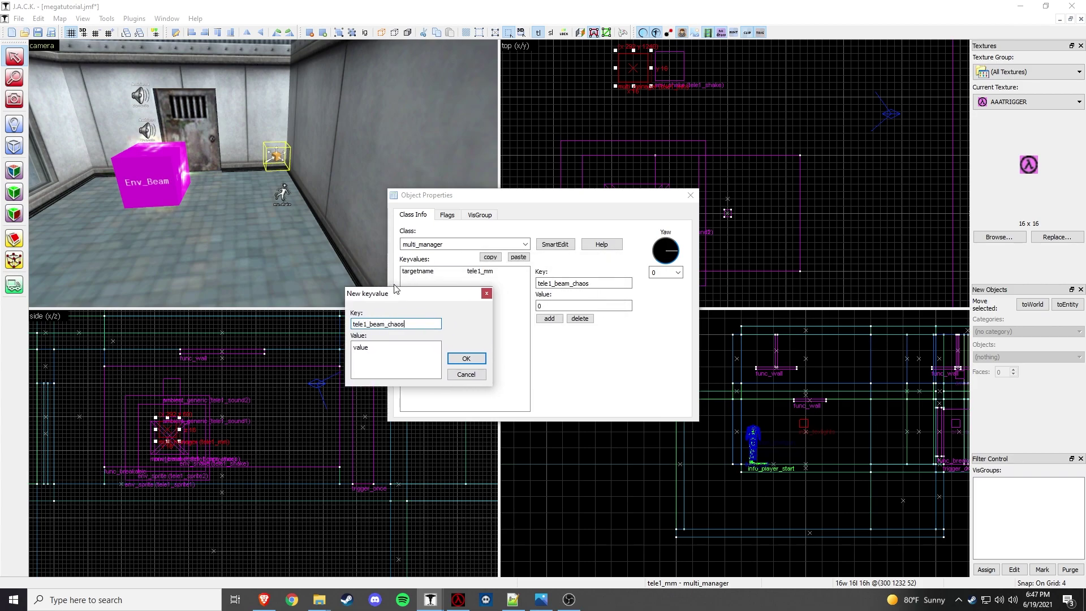
click(463, 357)
Step: Add a second beam entry to the multi_manager, with key tele1_beam_chaos#1 and value 1
double_click(541, 282)
click(549, 318)
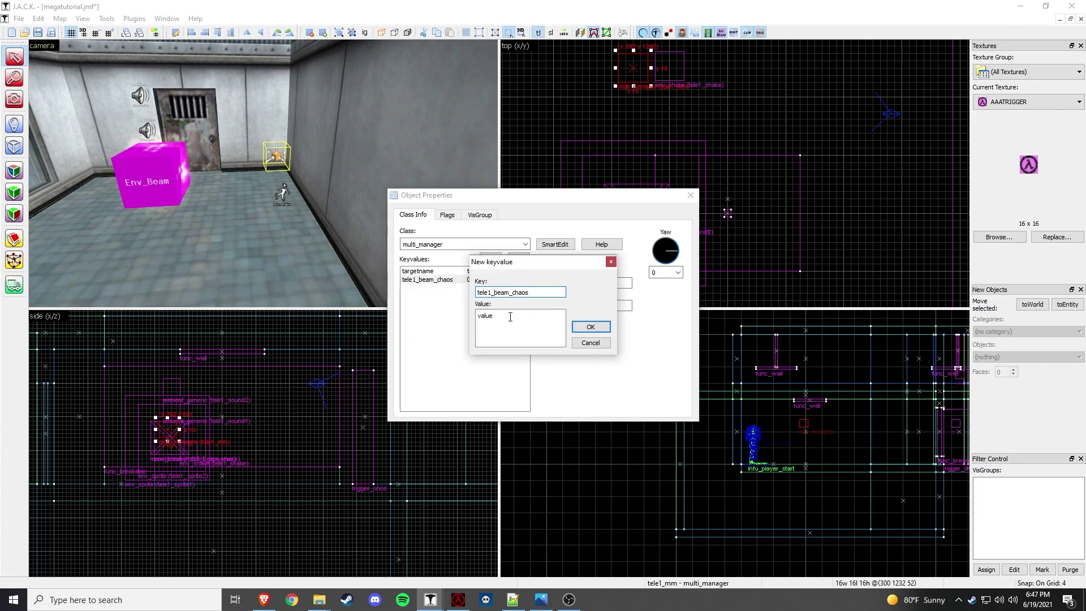
drag(510, 316, 473, 314)
click(549, 292)
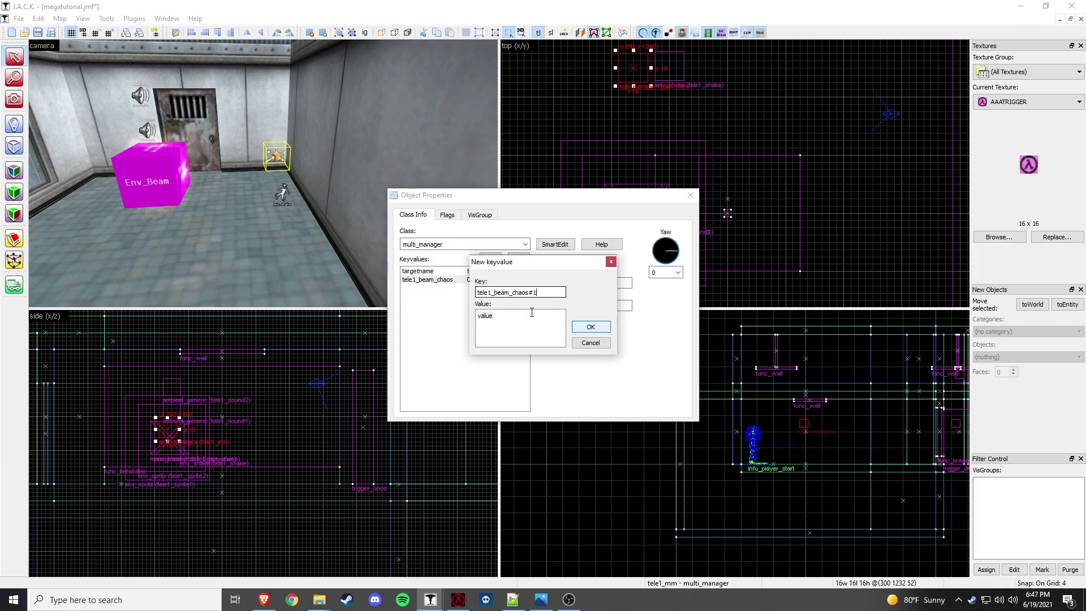
click(596, 329)
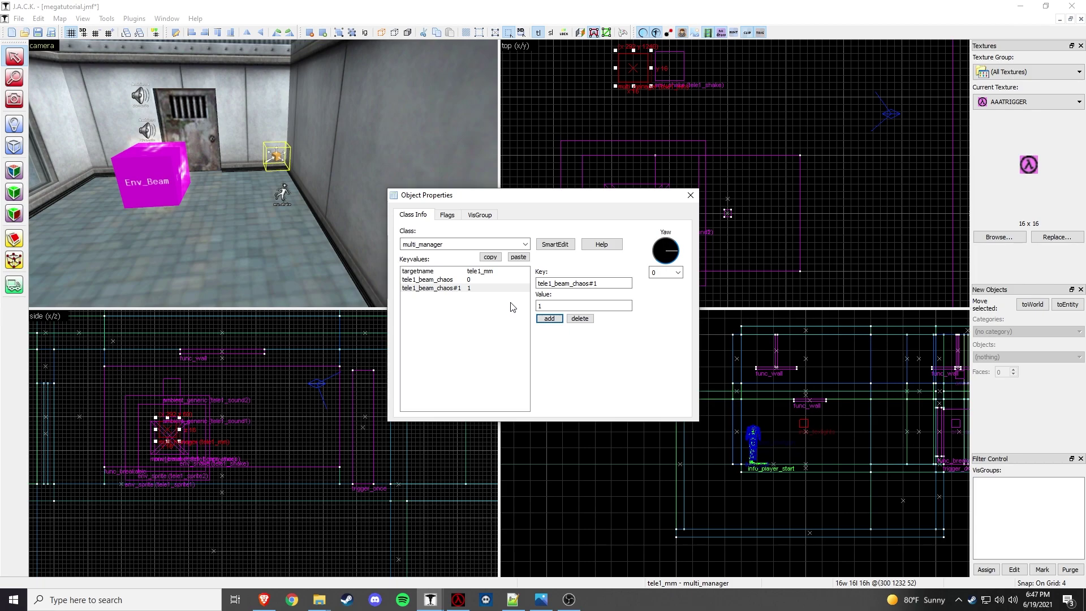
Step: Add the key tele1_shake with value 0 to the multi_manager and check the env_shake's keyvalues
click(549, 319)
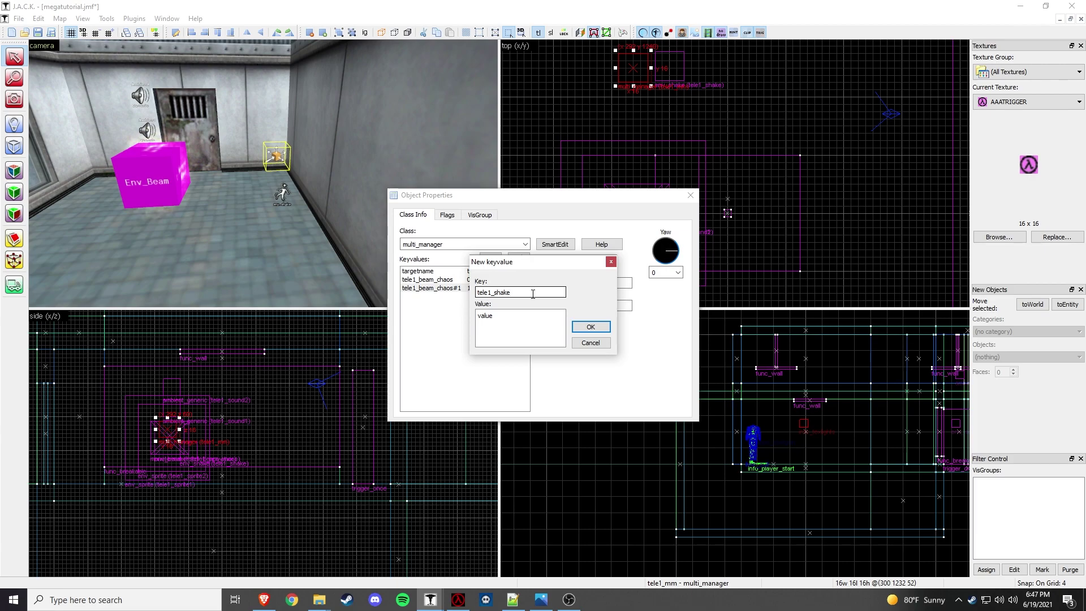
text(tele1_shake)
key(Tab)
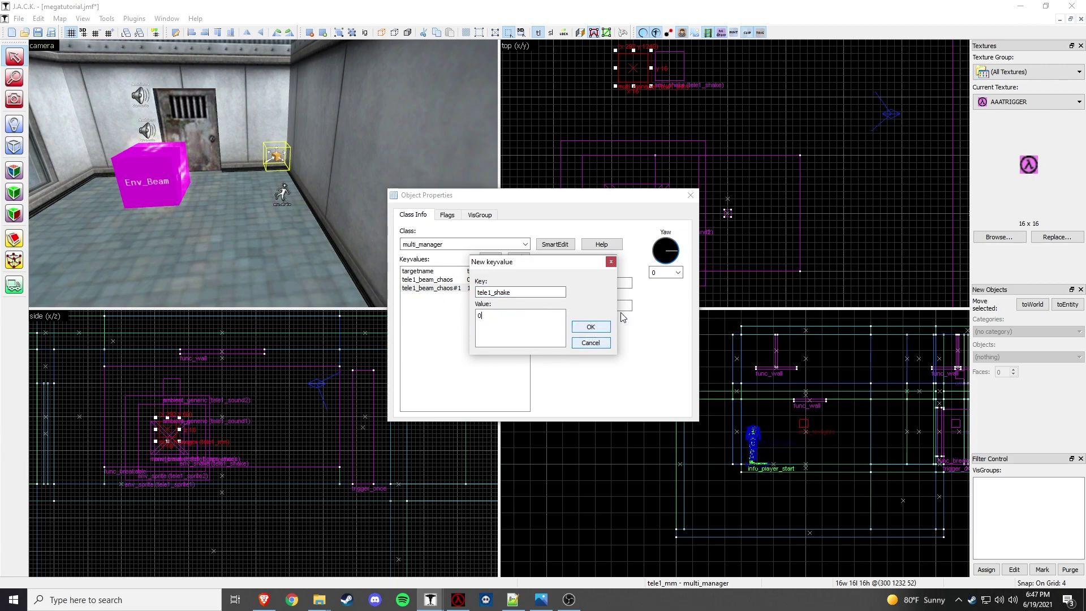
click(604, 327)
click(283, 195)
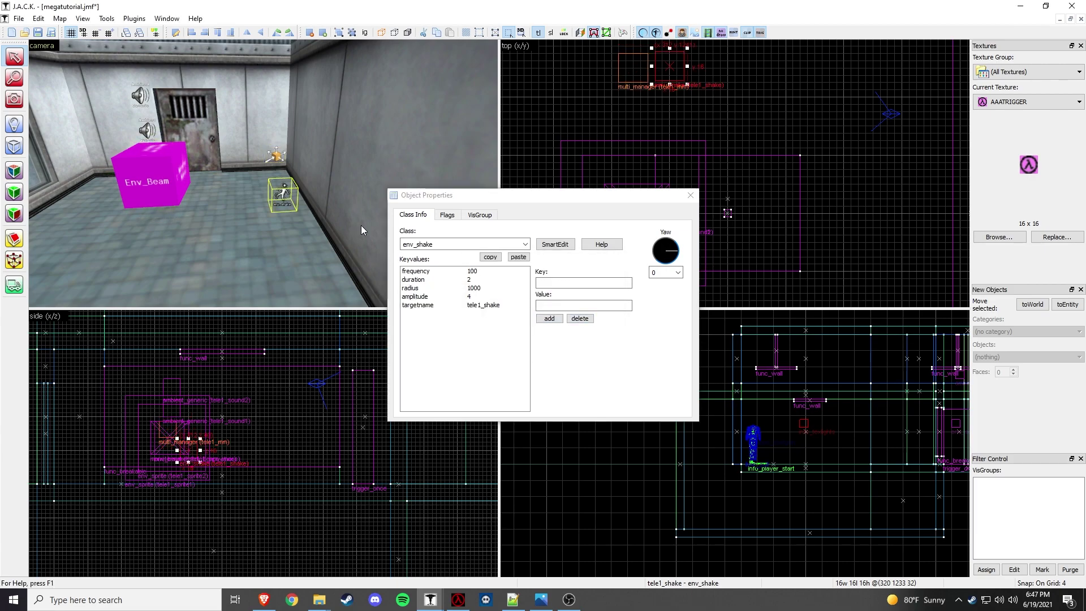
click(276, 154)
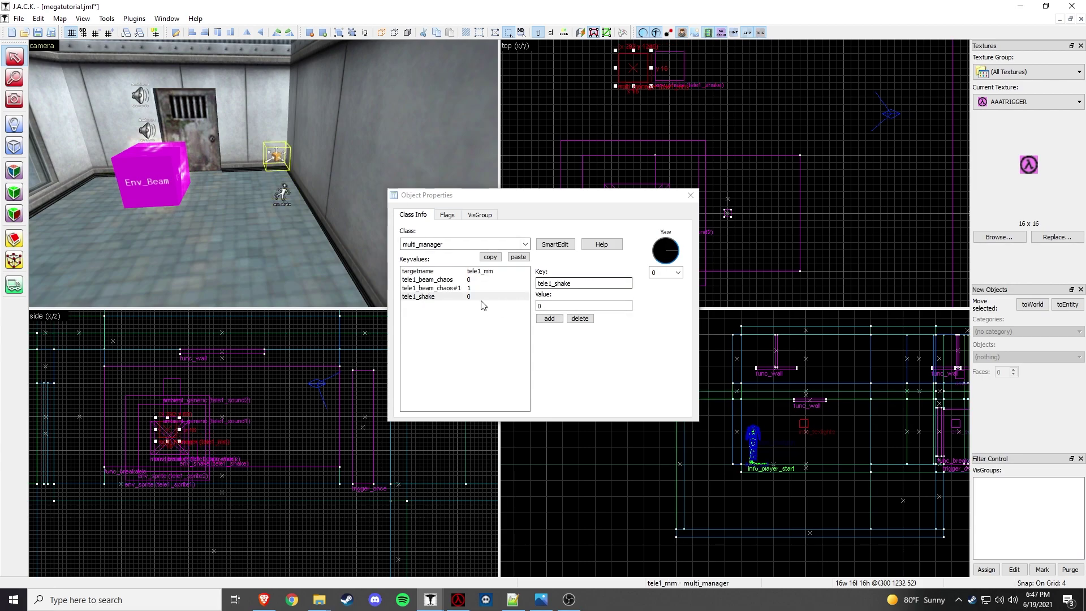
Step: Add the key tele1_sound1 with value 0 to the multi_manager
click(546, 318)
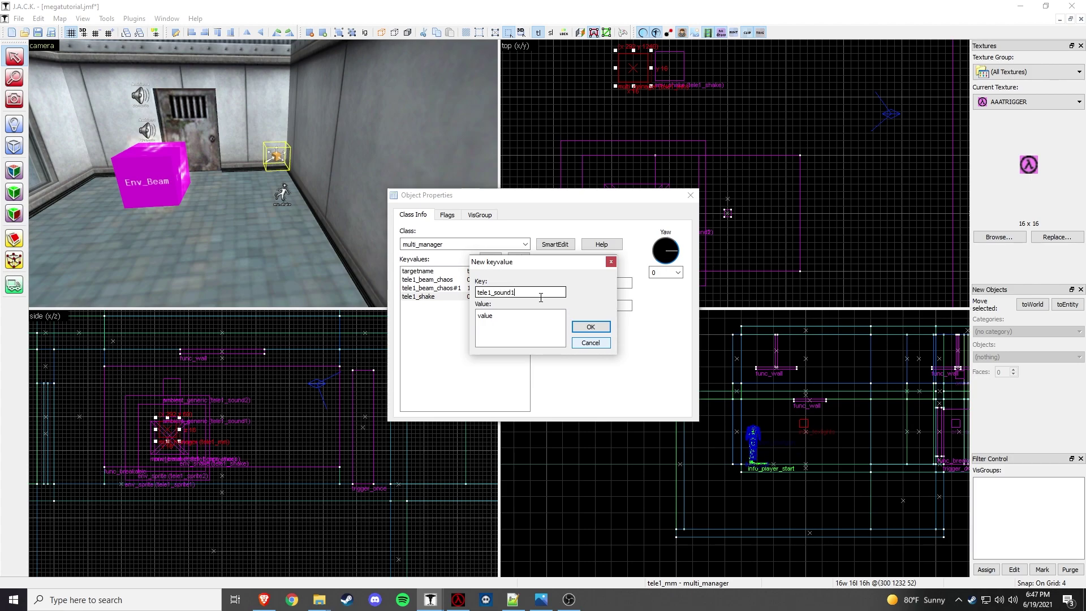
text(tele1_sound1)
key(Tab)
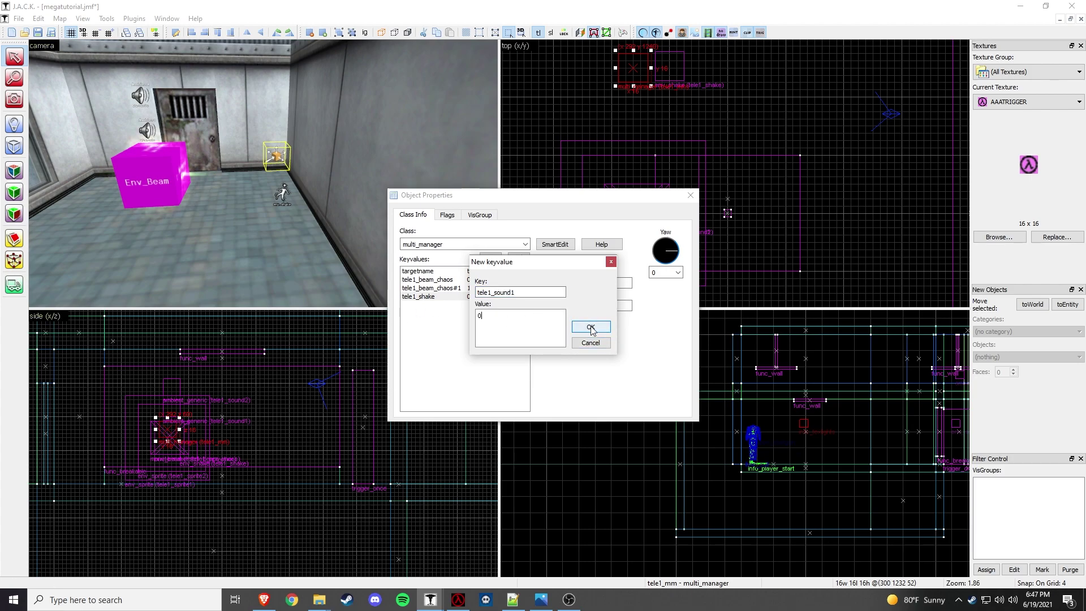
click(591, 328)
Step: Add the key tele1_sound2 with value .5 to the multi_manager
click(549, 319)
text(tele1)
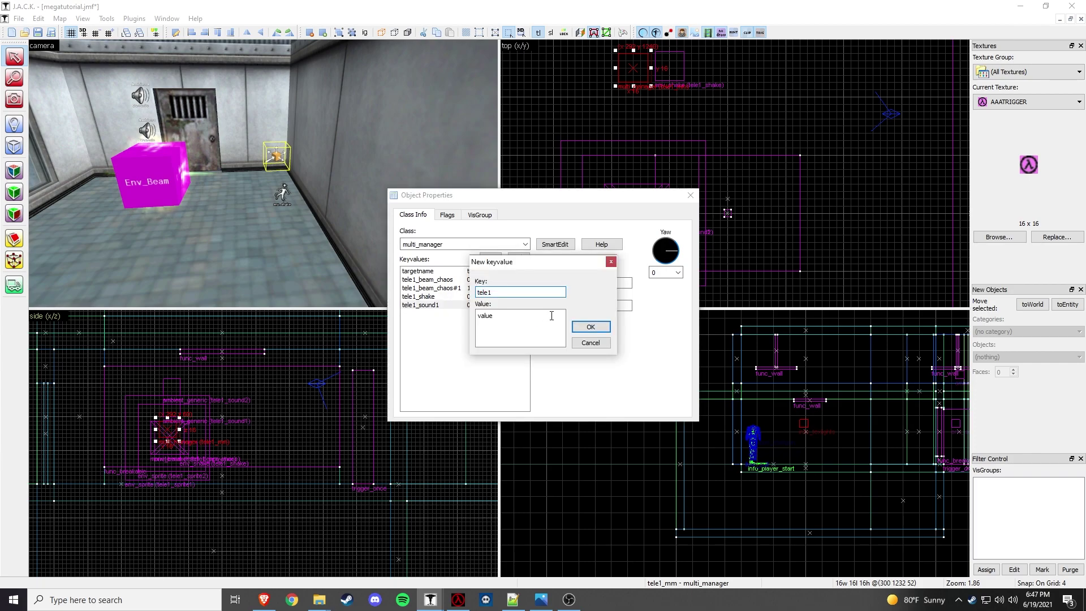
text(_sound2)
key(Tab)
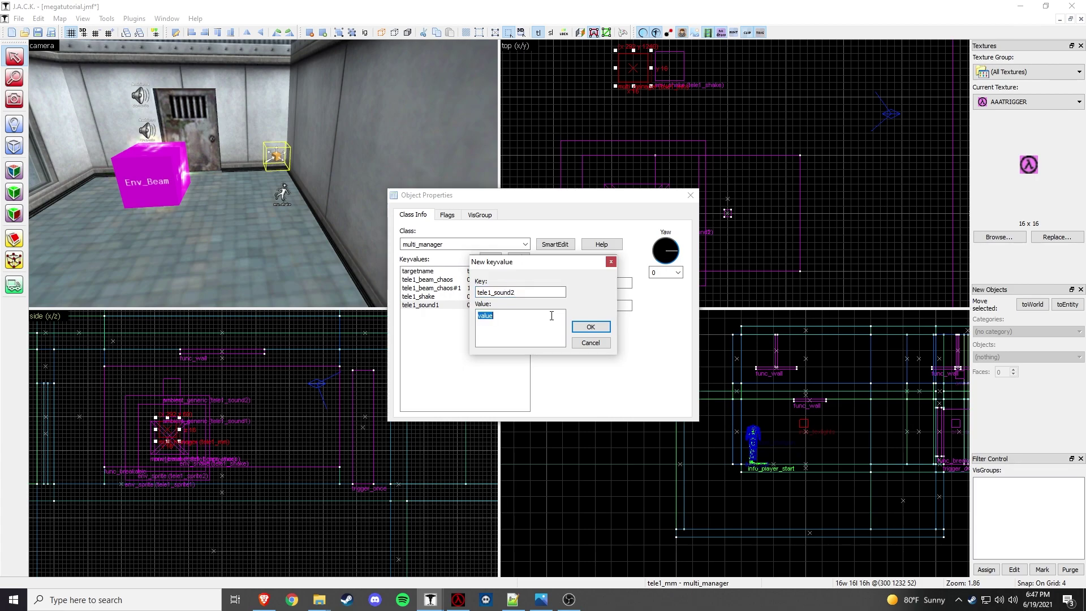
text(.5)
click(589, 328)
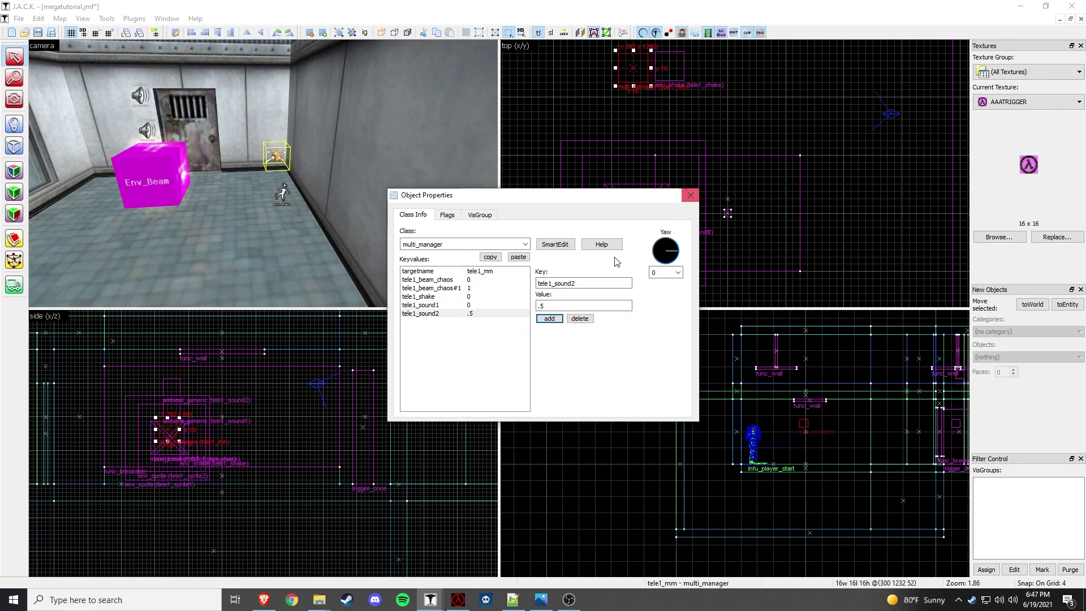
Step: Preview the tele1_sound1 ambient_generic's WAV with SmartEdit on, and check which WAV tele1_sound2 uses
click(690, 196)
double_click(147, 131)
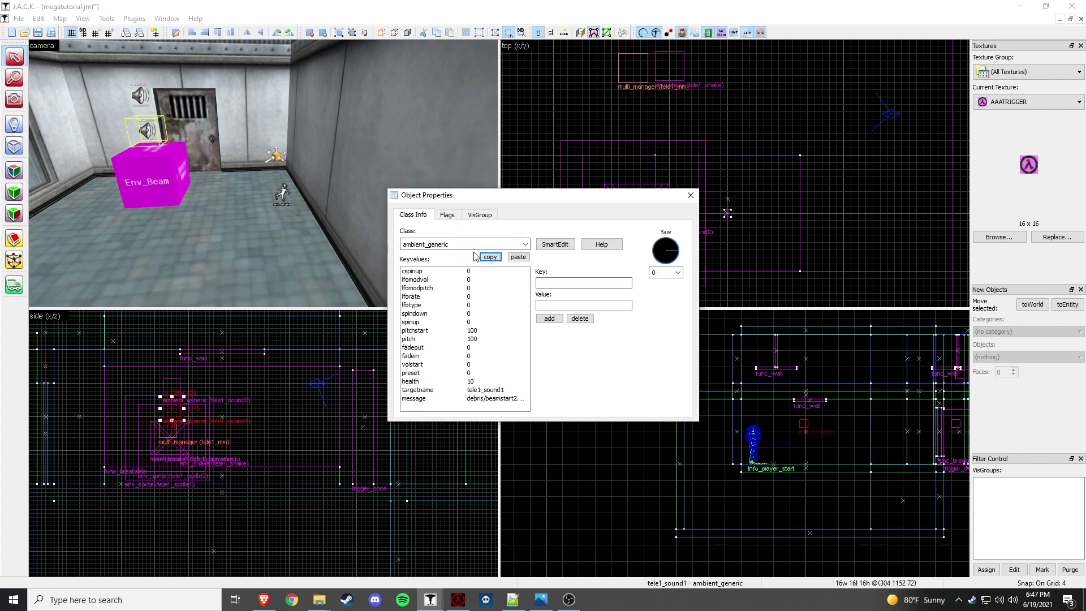
click(555, 244)
click(447, 279)
click(554, 293)
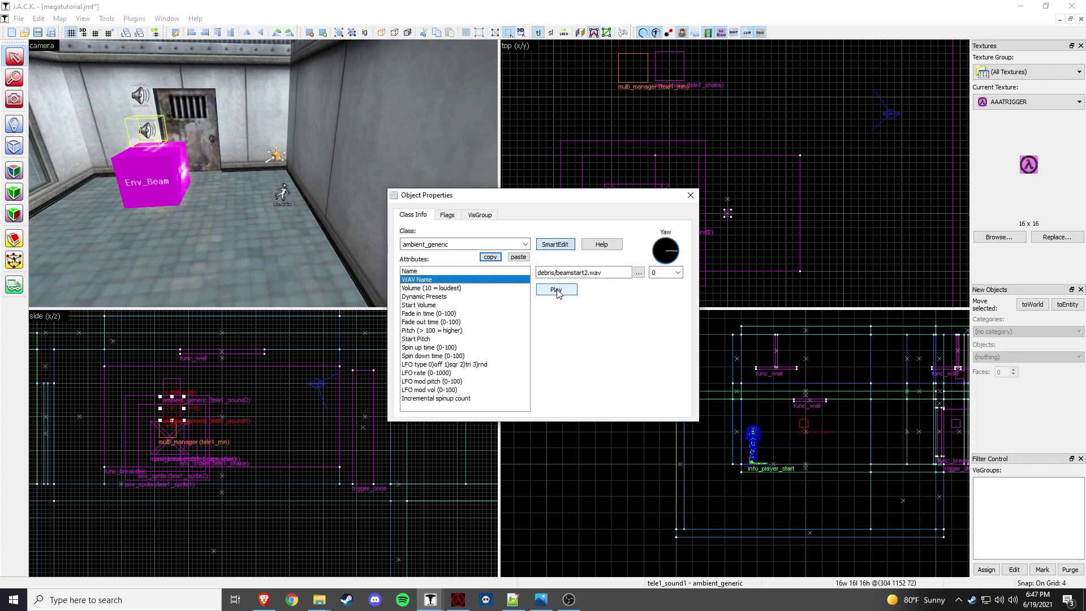
click(453, 271)
click(452, 280)
click(563, 288)
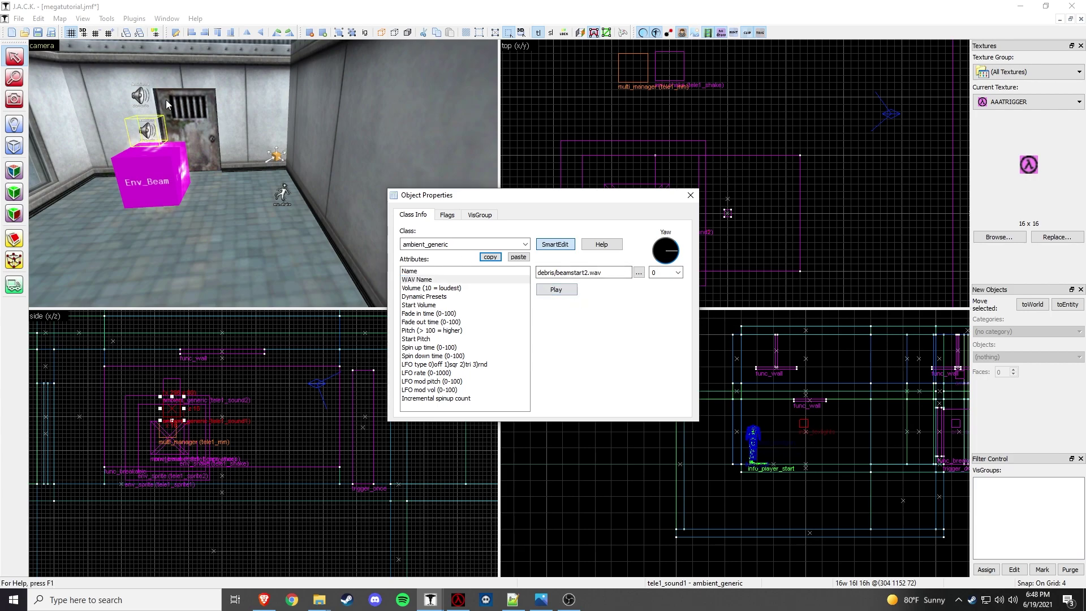
click(141, 97)
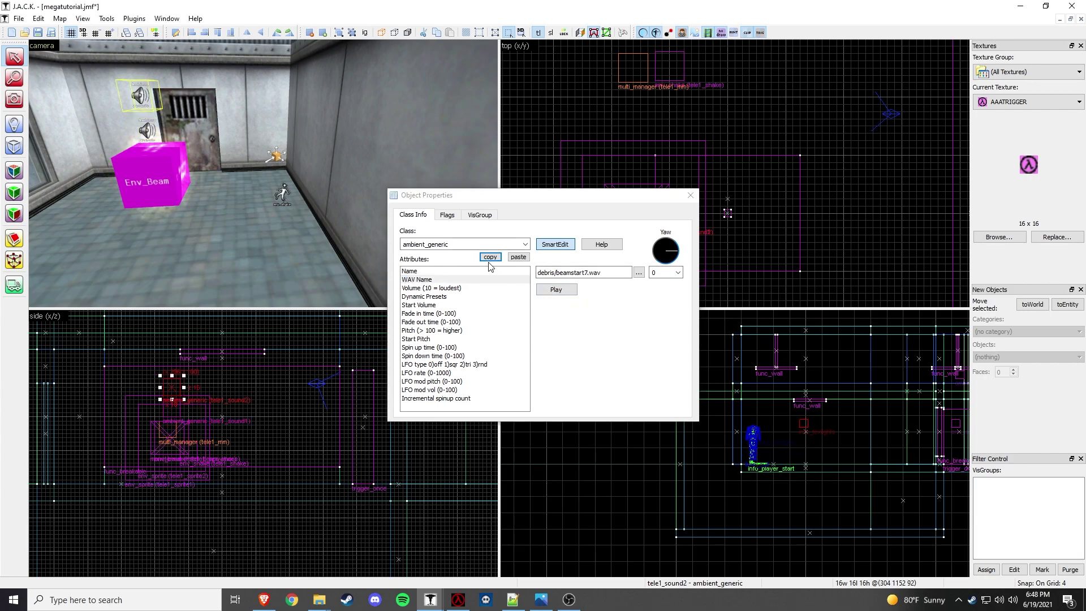
click(690, 195)
Step: Reopen the tele1_mm multi_manager with SmartEdit off and add the key tele1_spawner with value .6
double_click(285, 162)
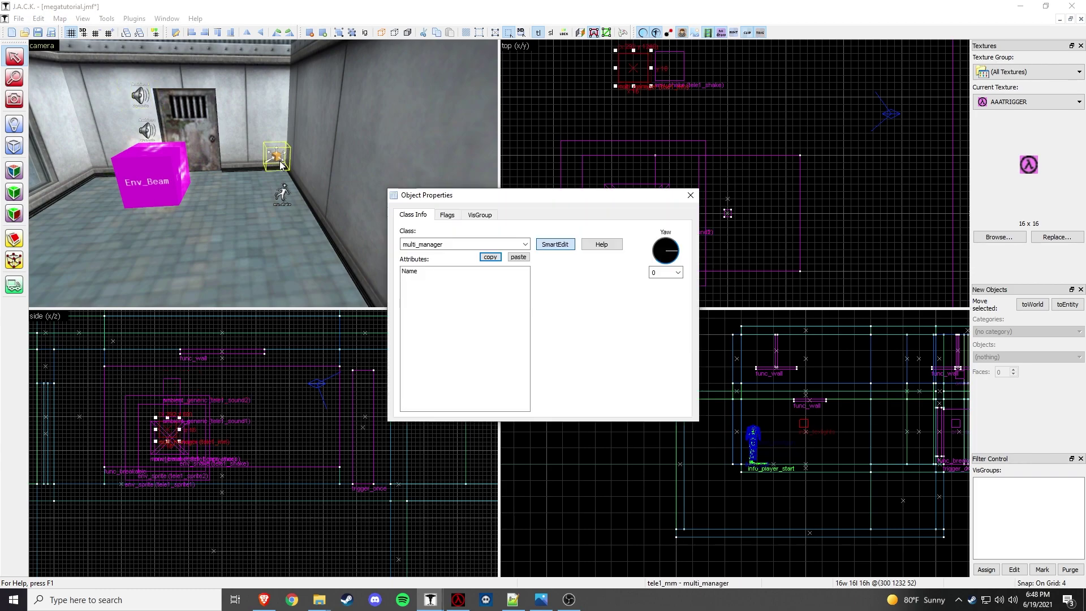
click(555, 244)
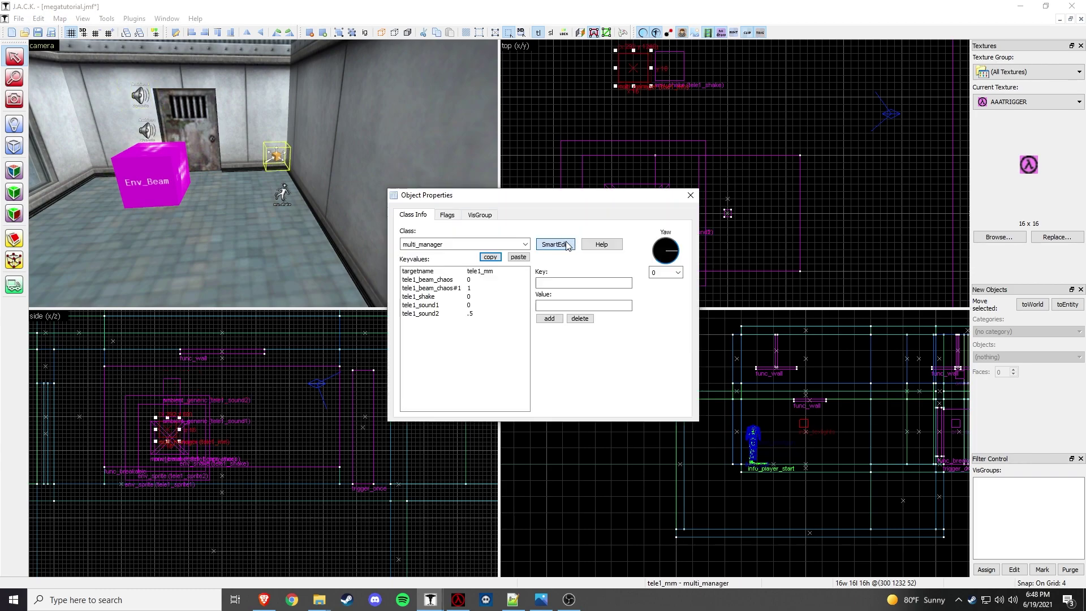
click(549, 319)
text(tele1_spawner)
key(Tab)
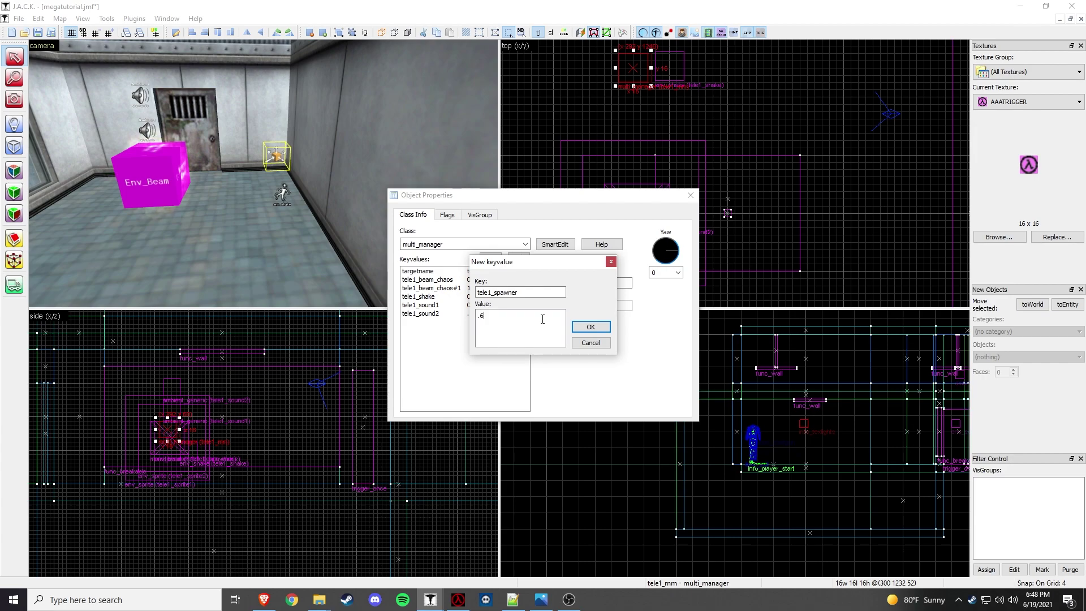
double_click(520, 293)
key(ctrl+c)
click(591, 326)
Step: Add a second spawner entry to the multi_manager, with key tele1_spawner#1 and value .7
click(549, 318)
key(ctrl+v)
text(#1)
key(Tab)
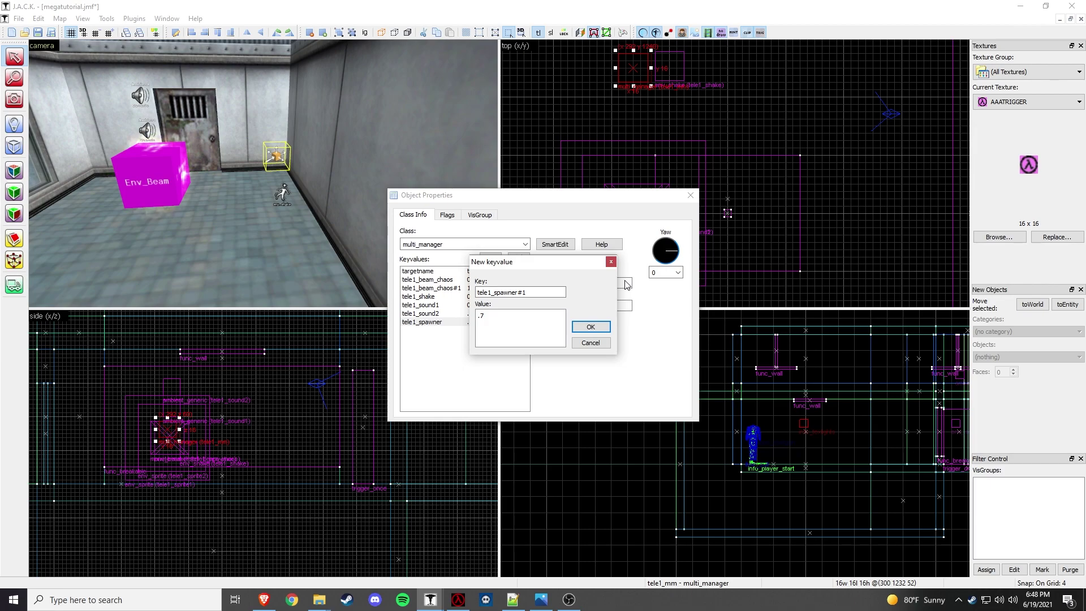
click(590, 328)
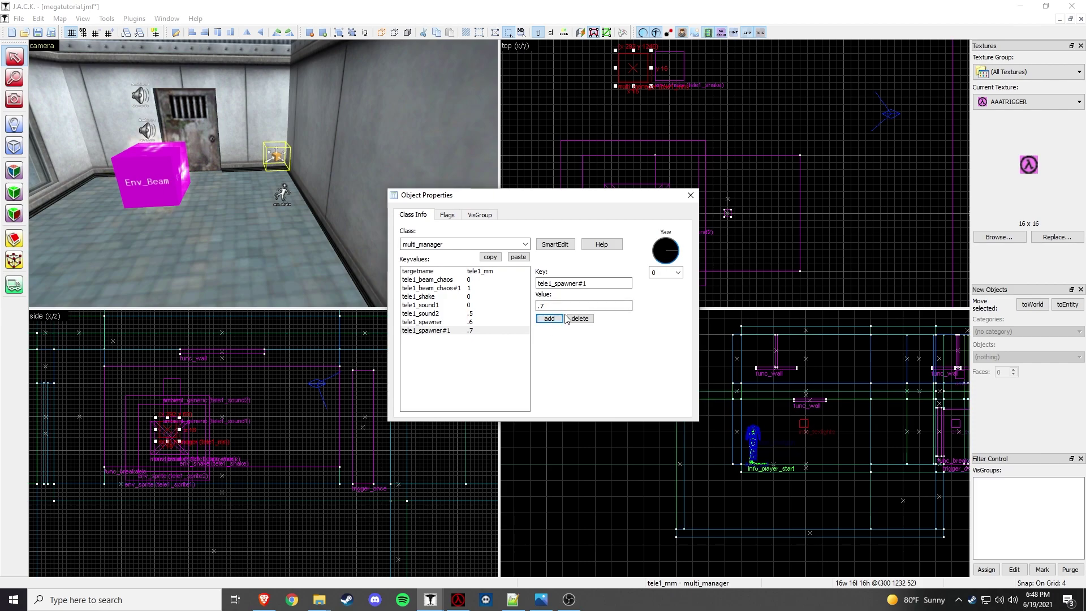
Step: Add the keys tele1_sprite1 and tele1_sprite2, each with value 0, and close the multi_manager's properties
click(557, 321)
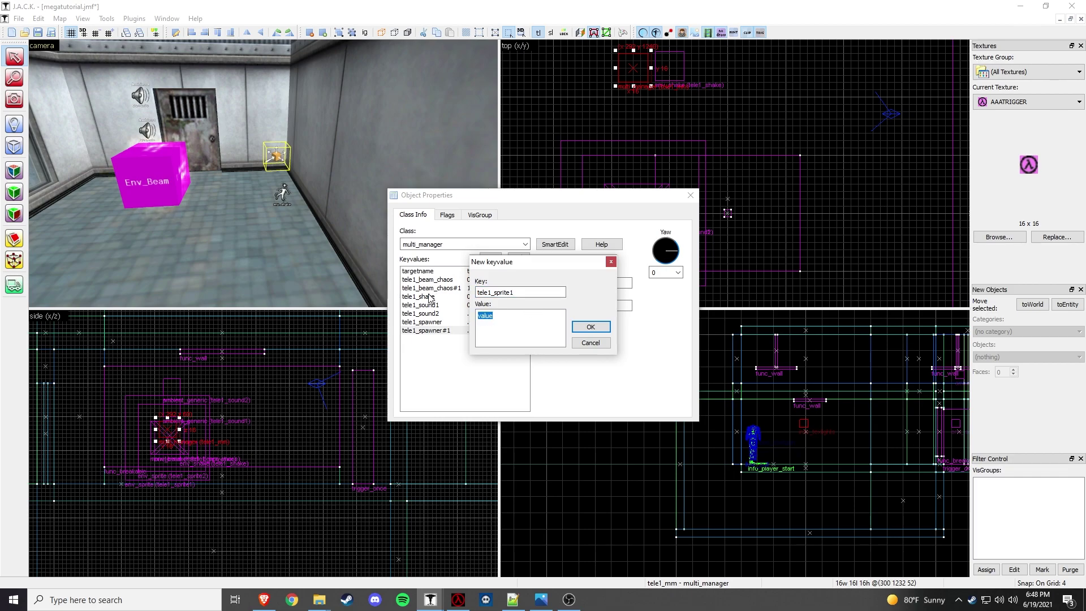
click(591, 326)
click(547, 319)
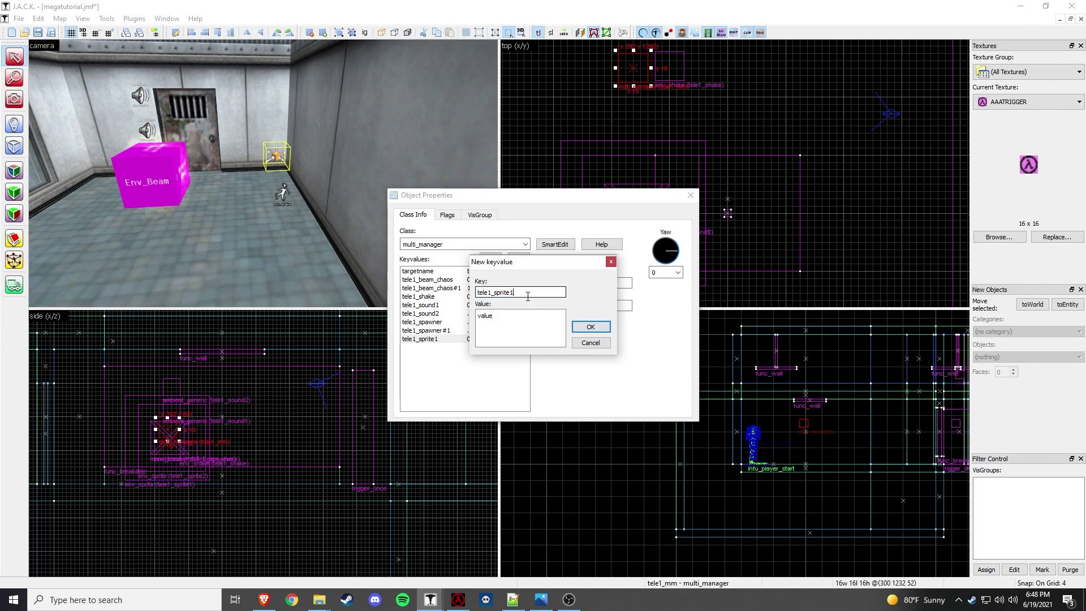
click(591, 327)
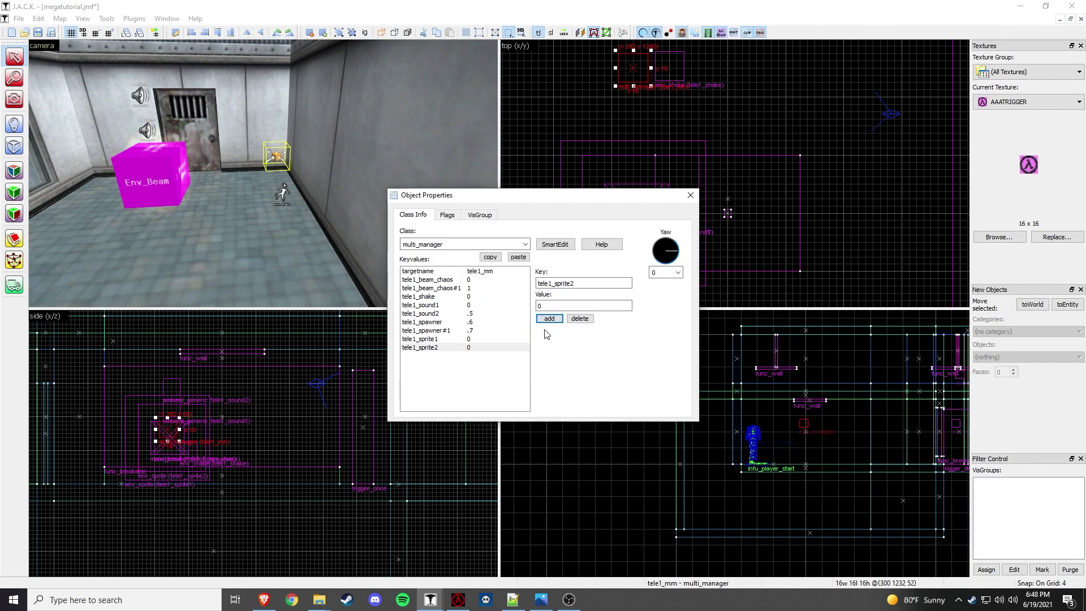
click(689, 195)
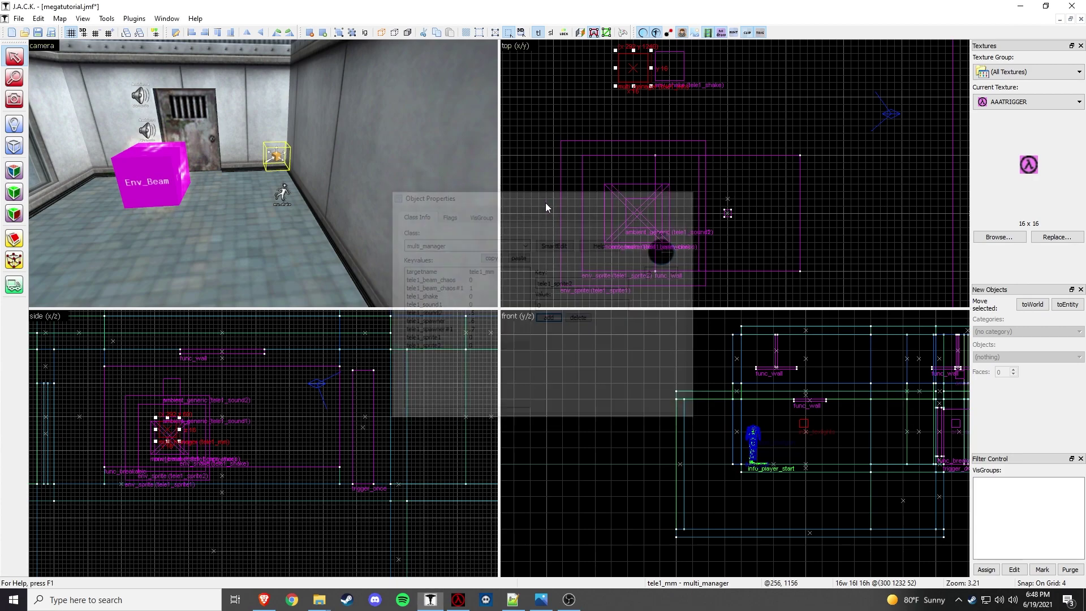
click(306, 228)
key(z)
key(s)
key(w)
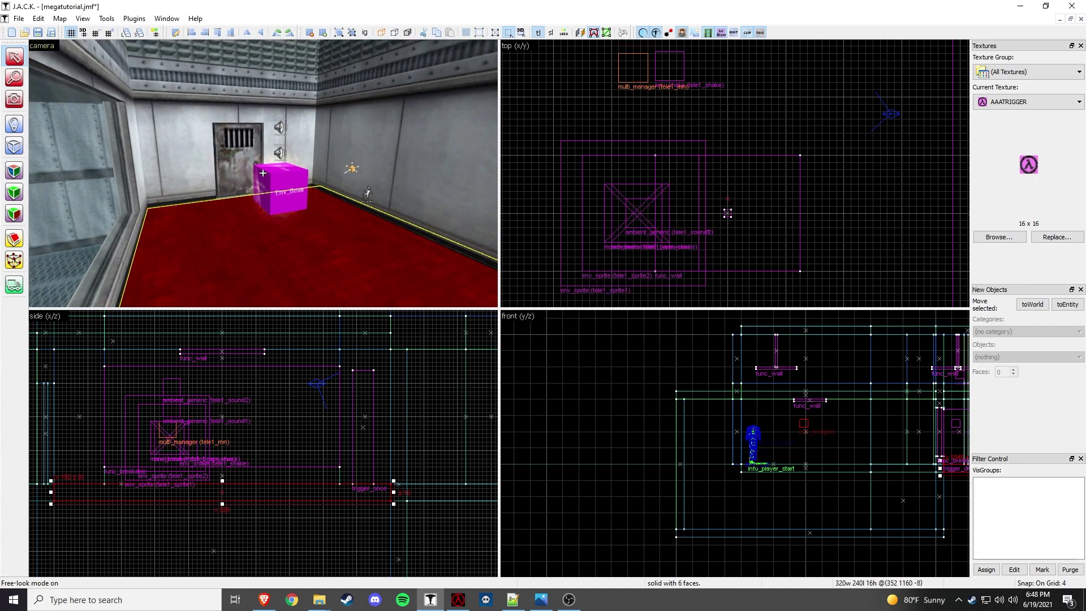
key(w)
key(w)
key(w)
key(s)
key(w)
key(w)
key(w)
key(w)
key(s)
key(z)
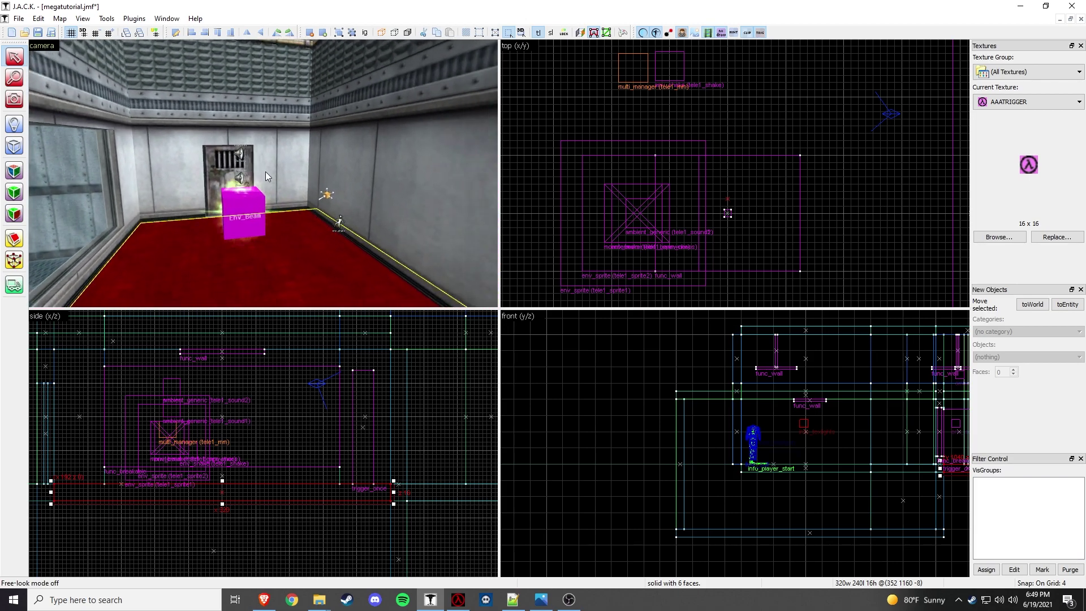
Step: Compile the map and walk down the corridor in Half-Life to test the tele1 teleport trigger
key(F9)
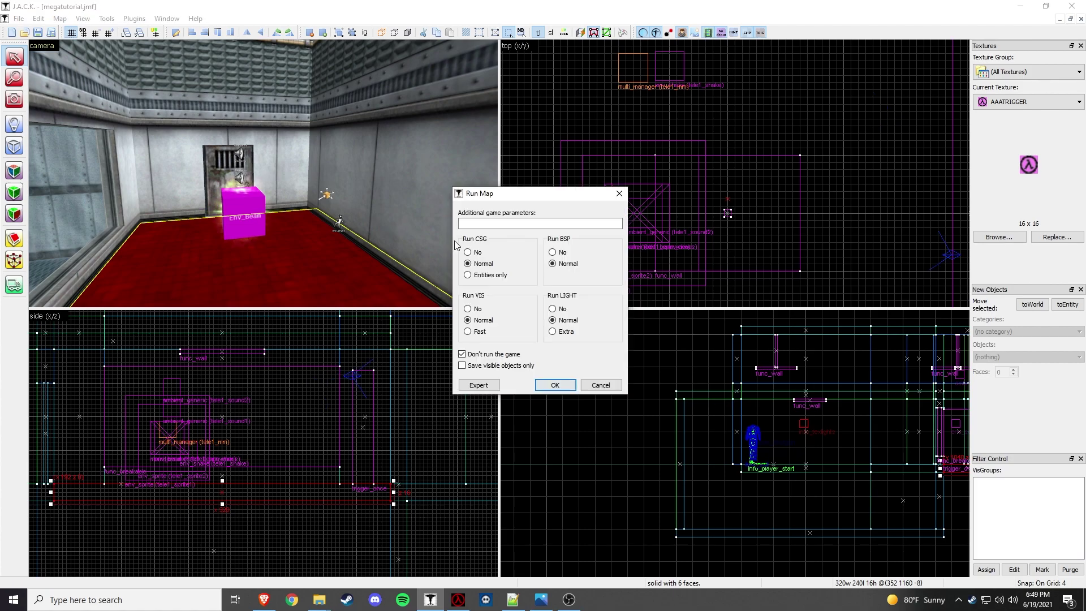
click(602, 385)
key(F9)
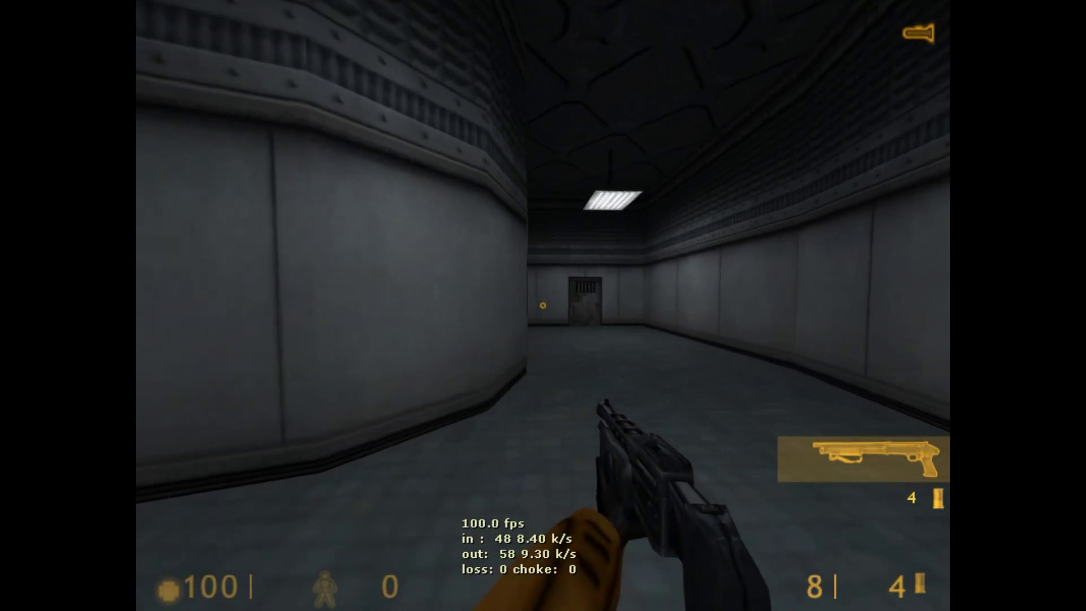
key(w)
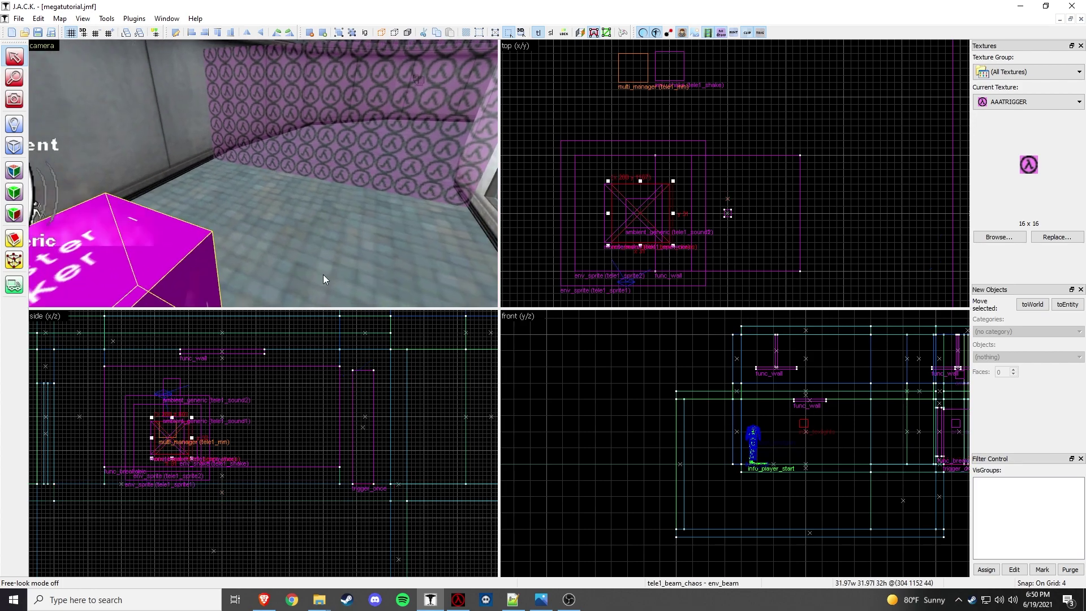
Step: Lower the tele1_beam_chaos env_beam by 4 units and check the name attributes of the tele1_spawner monstermaker
scroll(139, 440, up, 4)
drag(205, 451, 206, 455)
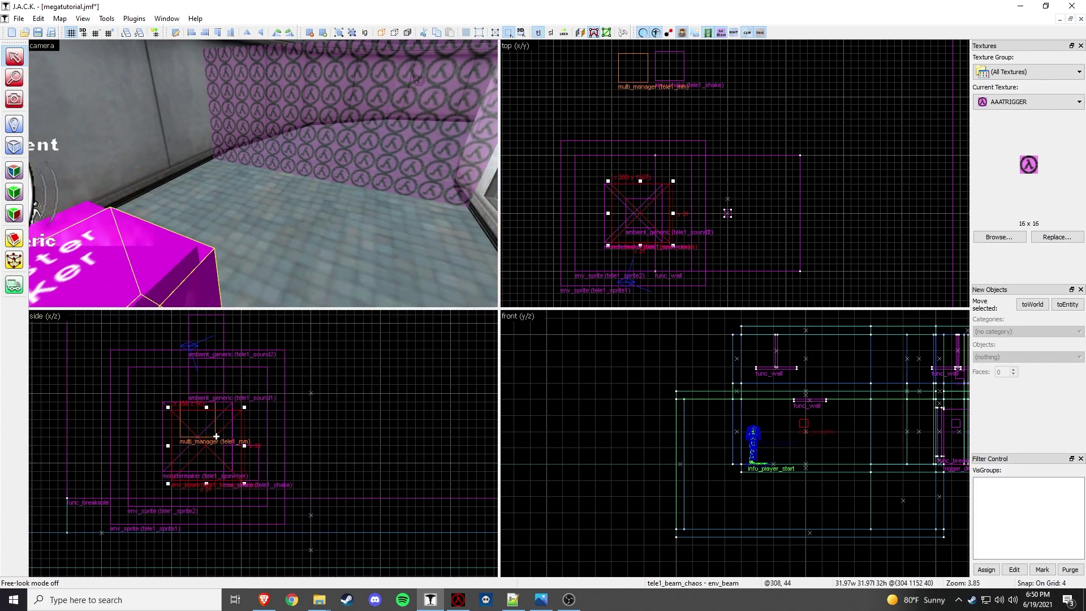
key(z)
key(z)
double_click(258, 219)
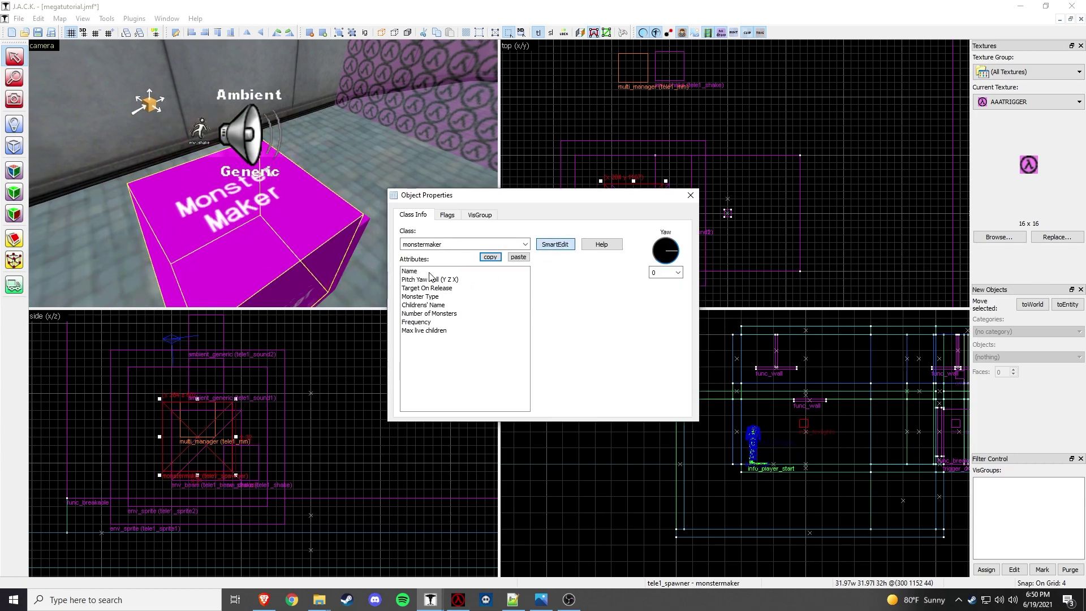
click(430, 272)
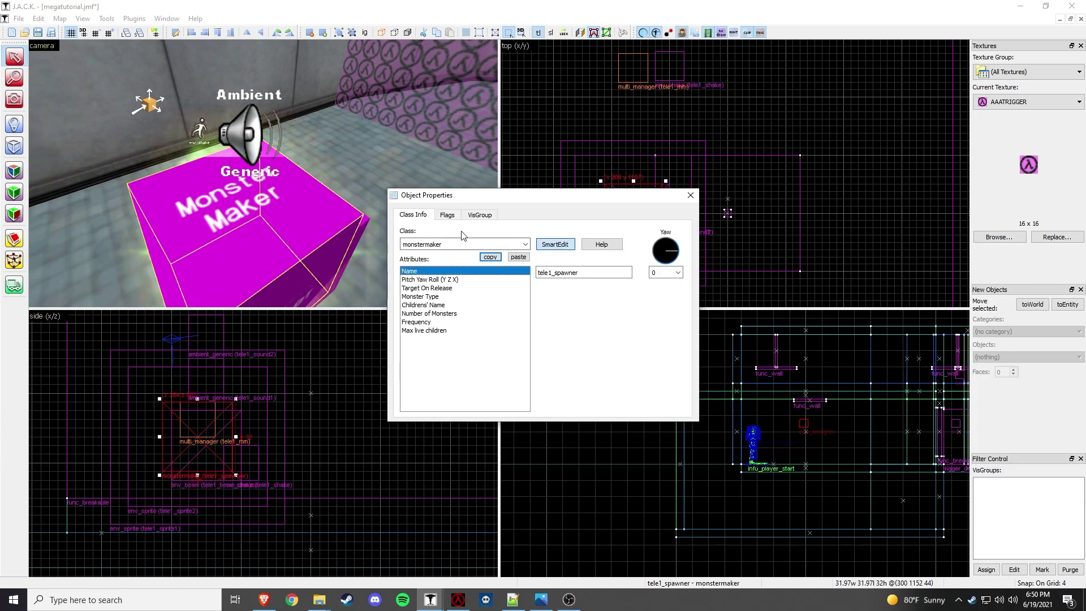
click(447, 306)
click(690, 194)
Step: Recompile the map with CSG, BSP, VIS and LIGHT on Normal and the game launch disabled
key(z)
key(s)
key(z)
key(F9)
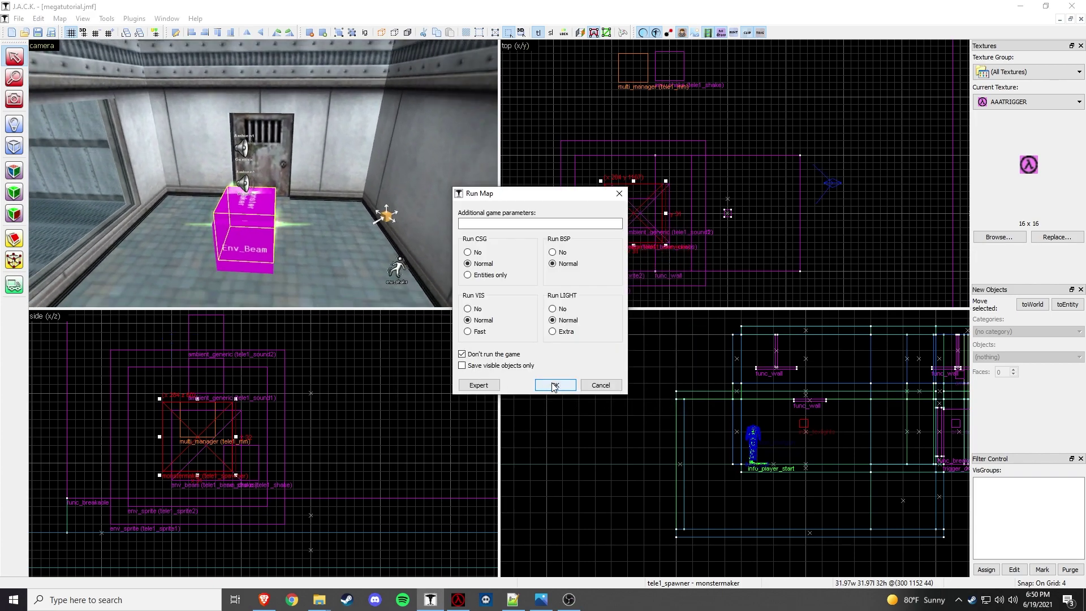
click(555, 385)
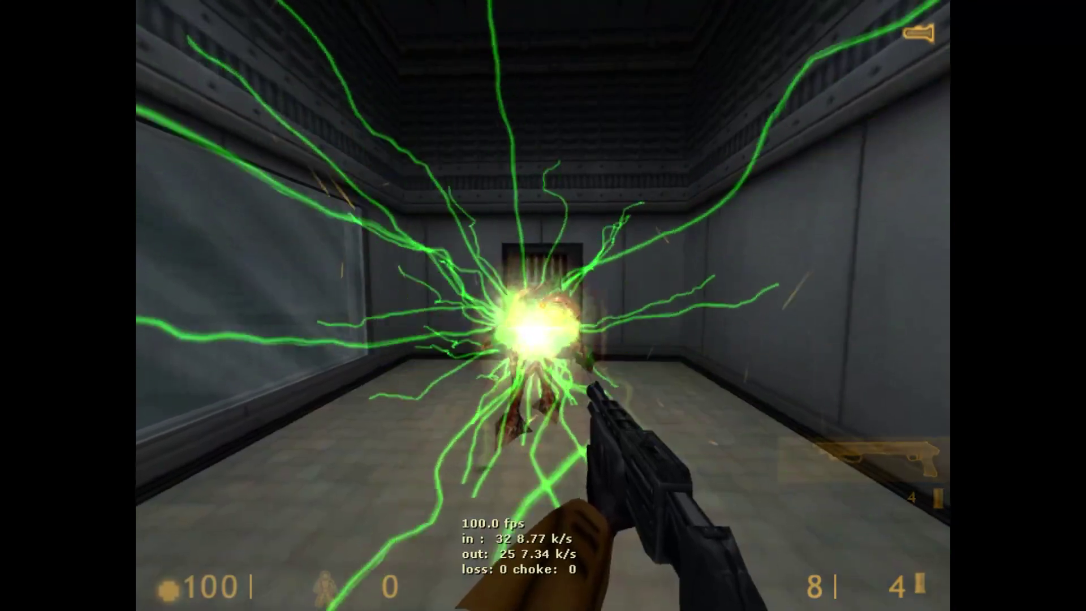
Step: Trigger the teleport effect in Half-Life and watch the beams, sprites and alien slave spawn at close range
click(543, 306)
key(s)
key(w)
key(3)
click(543, 306)
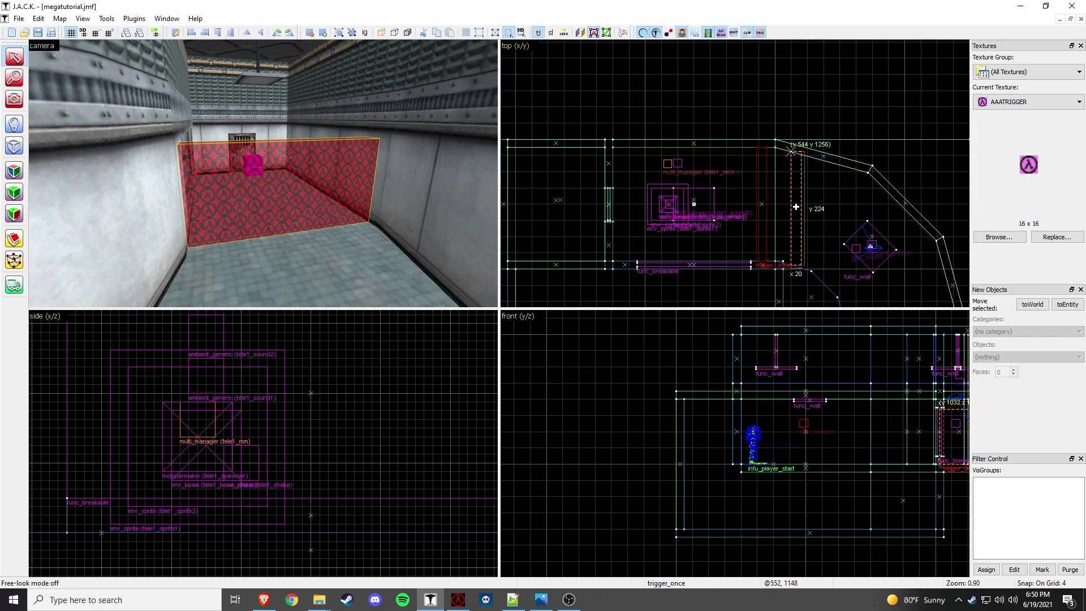
Step: Move the trigger_once brush out of the teleport room into the corridor and shorten it to 200 units
key(Return)
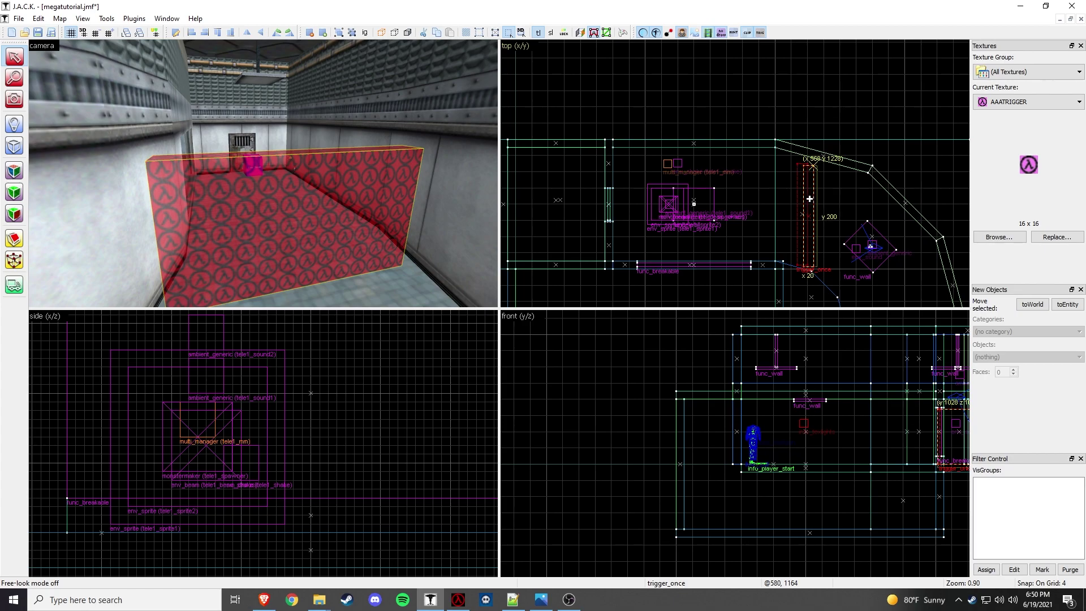
drag(818, 198, 818, 198)
key(z)
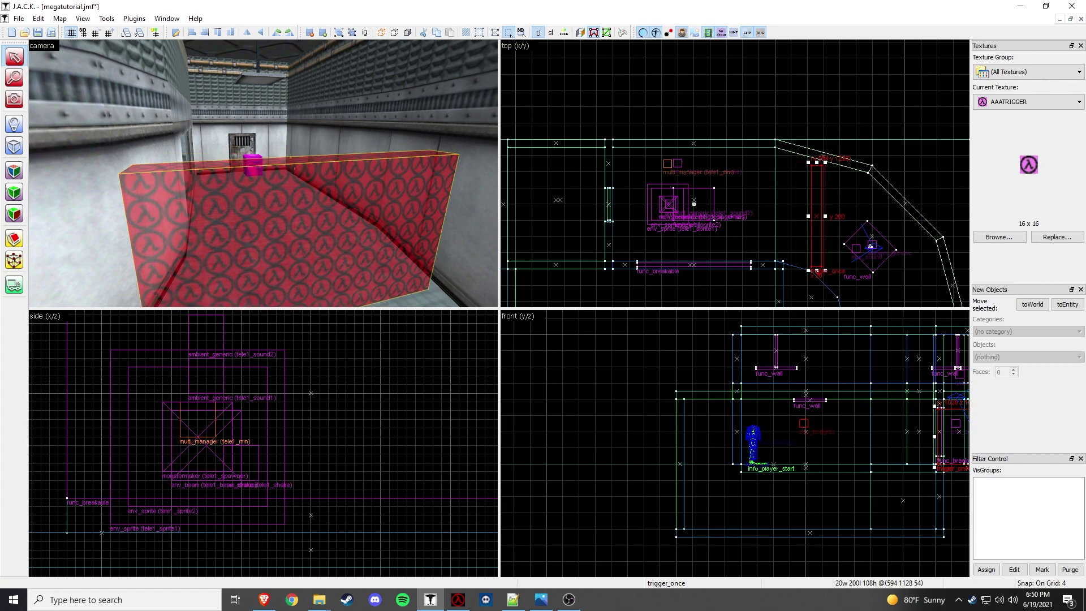
key(a)
key(z)
Step: Shift the trigger_once further back into the corridor bend and lengthen it toward the outer wall
scroll(833, 196, up, 3)
middle_drag(832, 196, 754, 121)
drag(734, 143, 734, 143)
drag(769, 180, 769, 180)
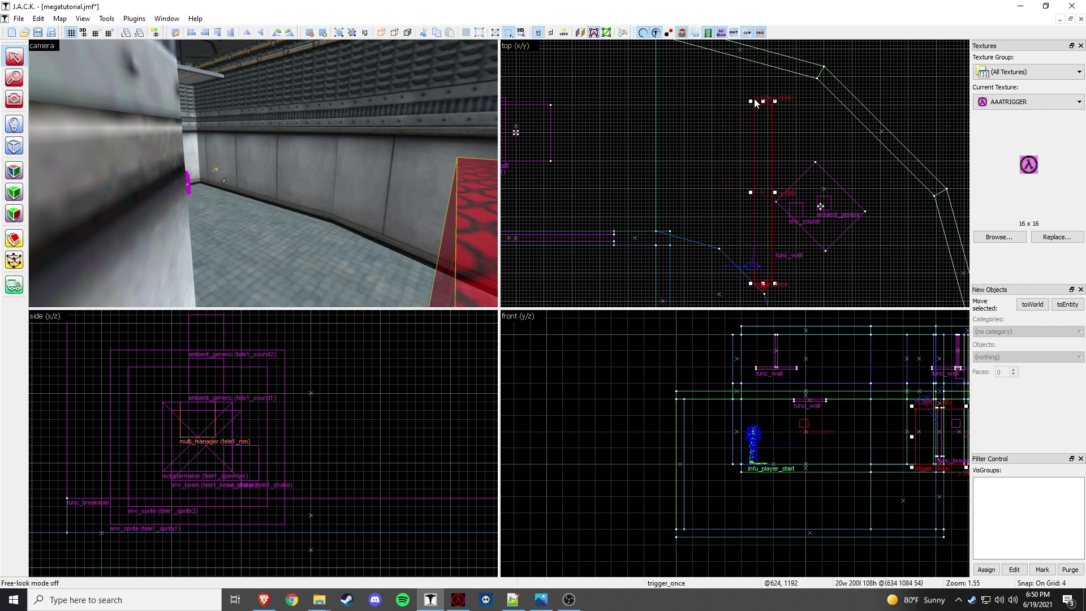
click(343, 165)
key(z)
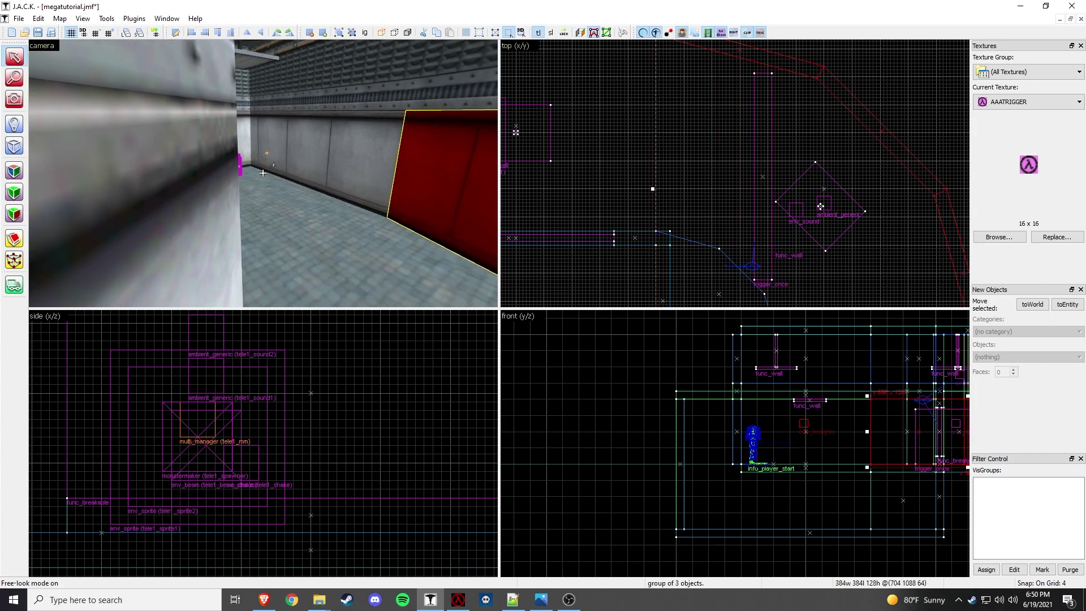
key(s)
key(z)
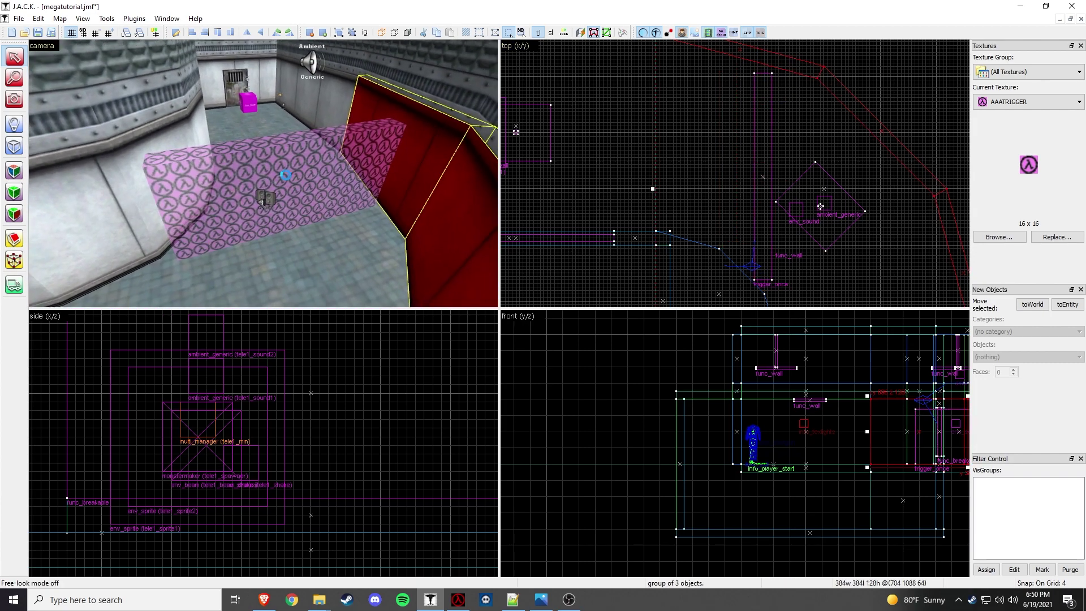
Step: Compile the map with the relocated trigger and test the teleport in Half-Life, backing away from the alien slave
key(F9)
click(556, 387)
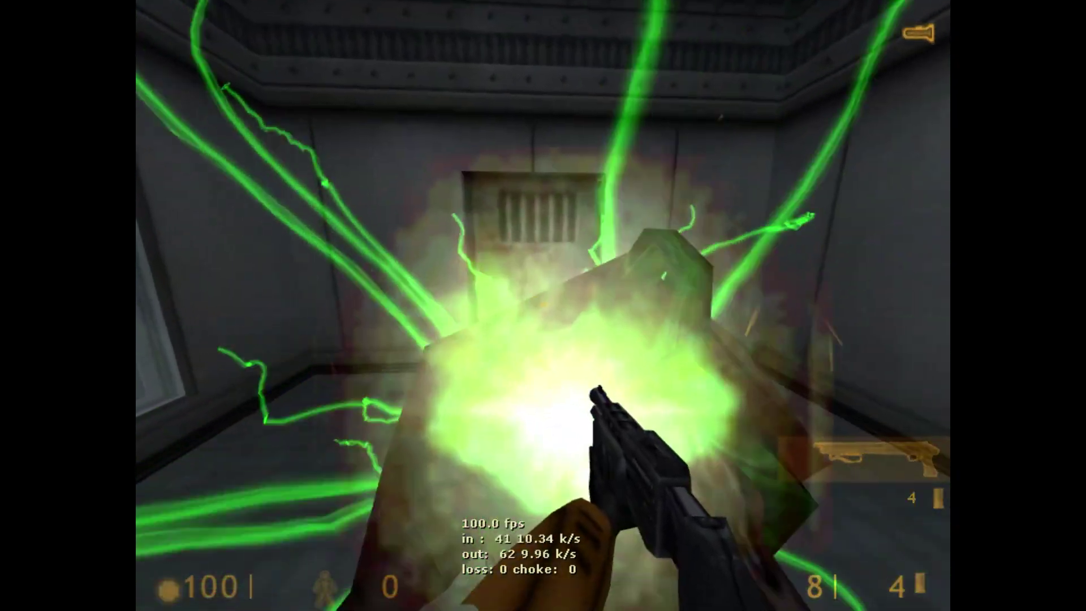
key(s)
key(a)
key(s)
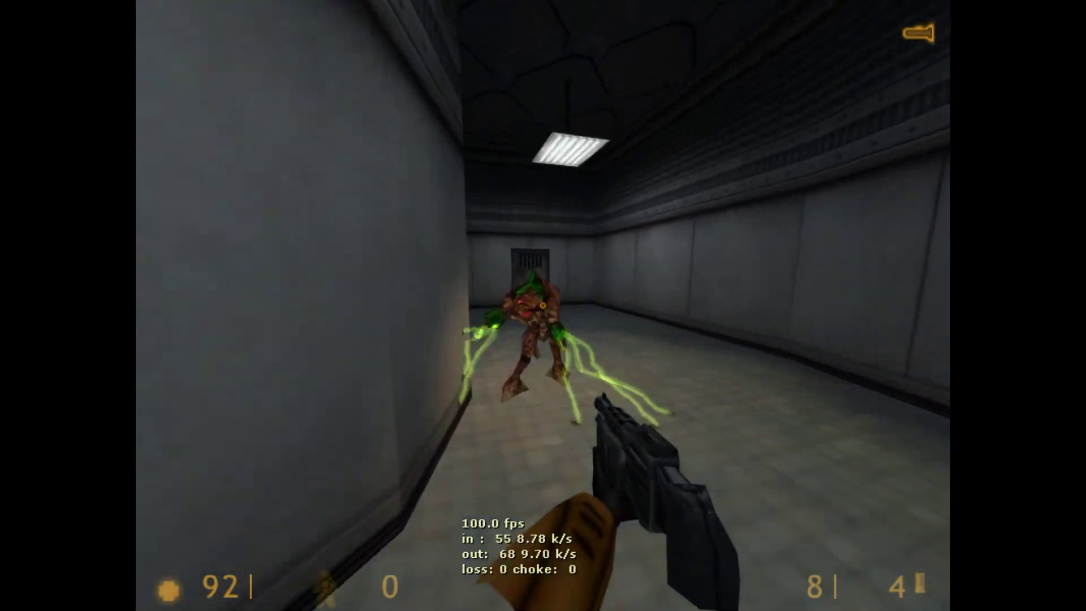
click(542, 305)
Step: Reload the megatutorial map from the game console, set off the teleport again and shoot the spawned alien slave
key(grave)
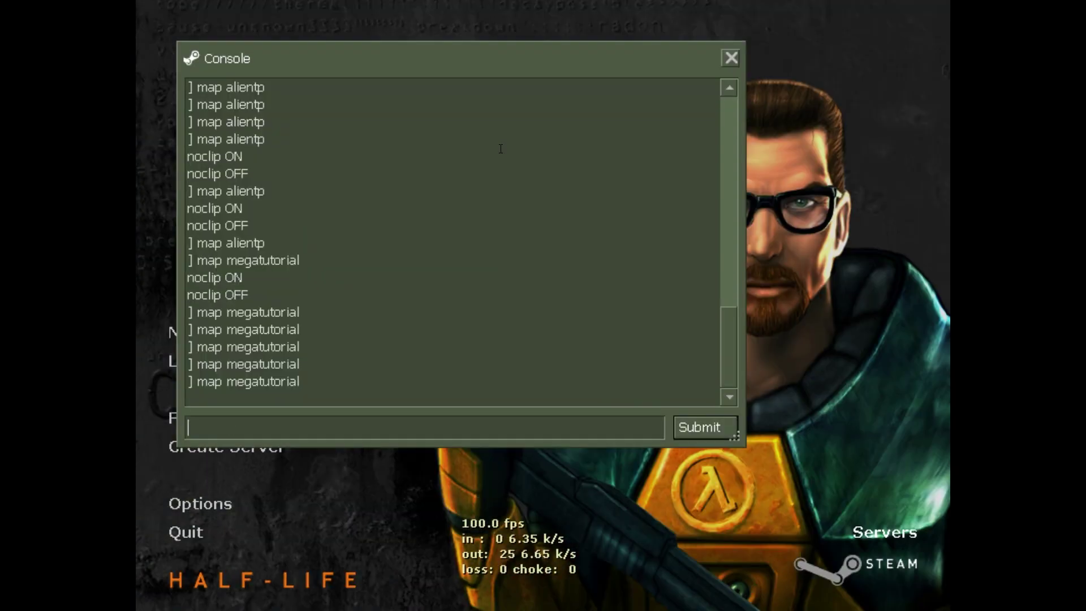
key(w)
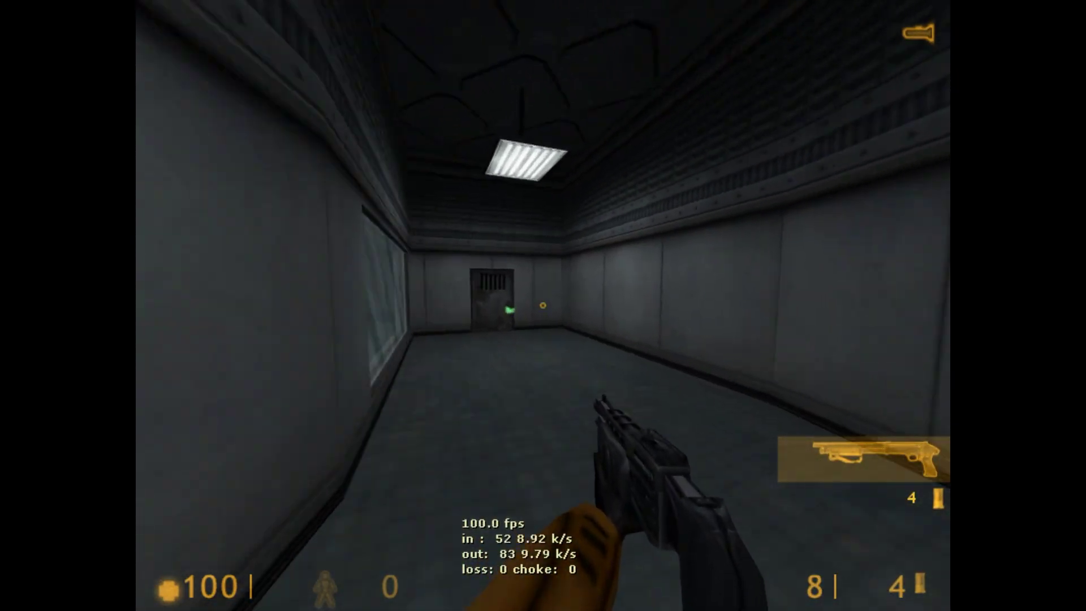
key(w)
key(s)
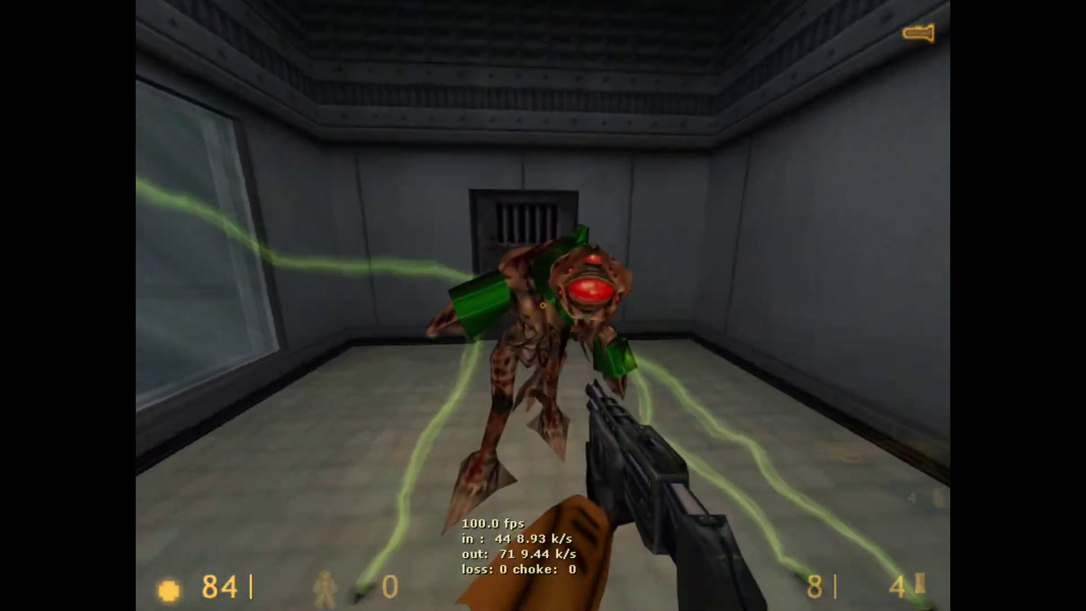
click(542, 305)
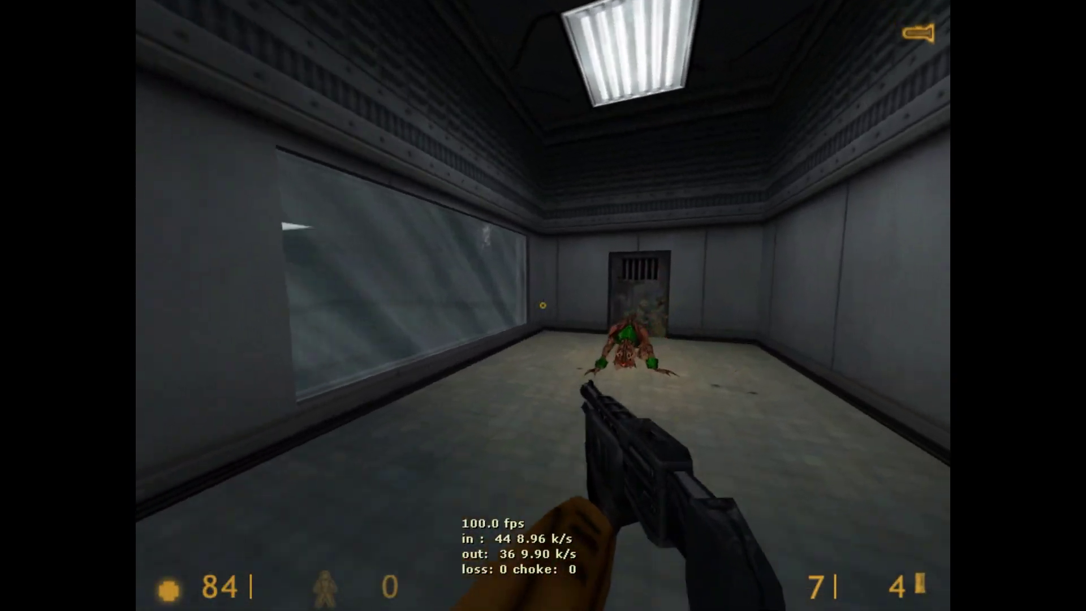
Step: Look around the room and its barred door in the game, shoot out the window and explore the dark room behind it
key(1)
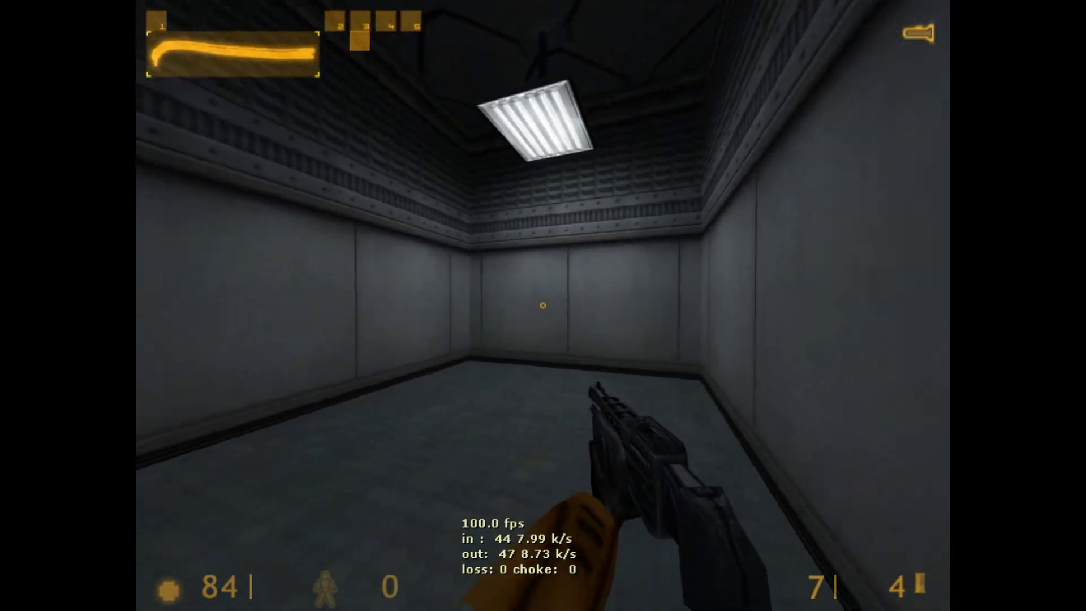
click(543, 305)
key(w)
key(q)
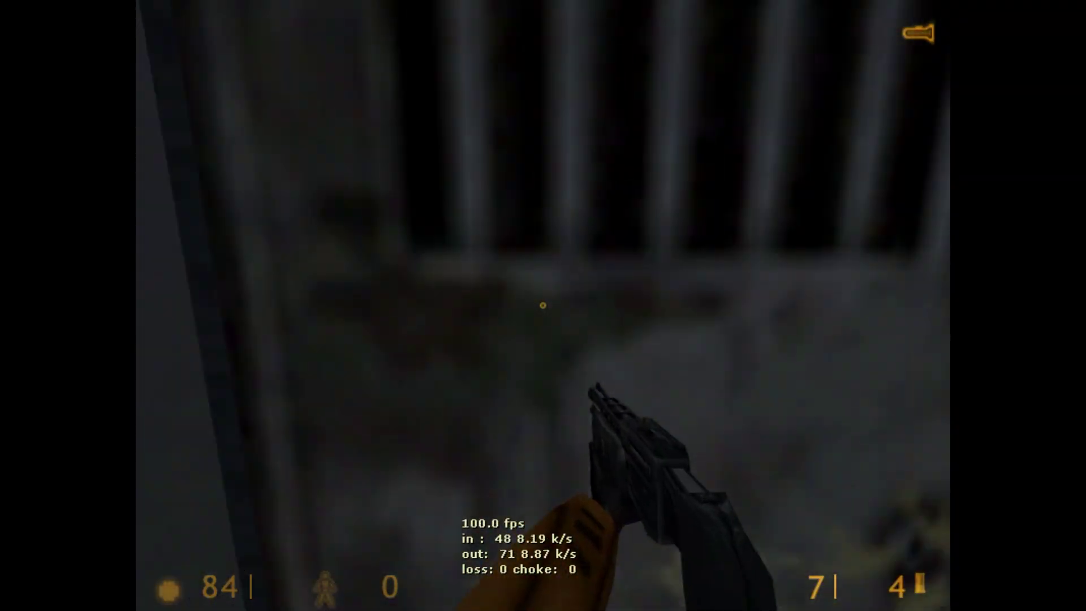
key(s)
key(w)
key(s)
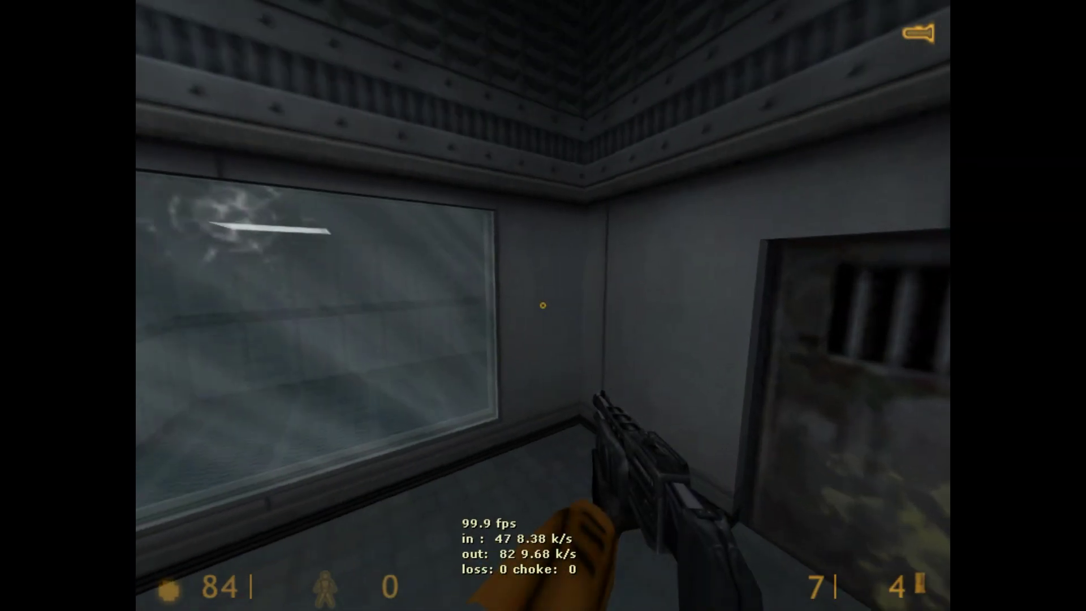
click(542, 306)
key(w)
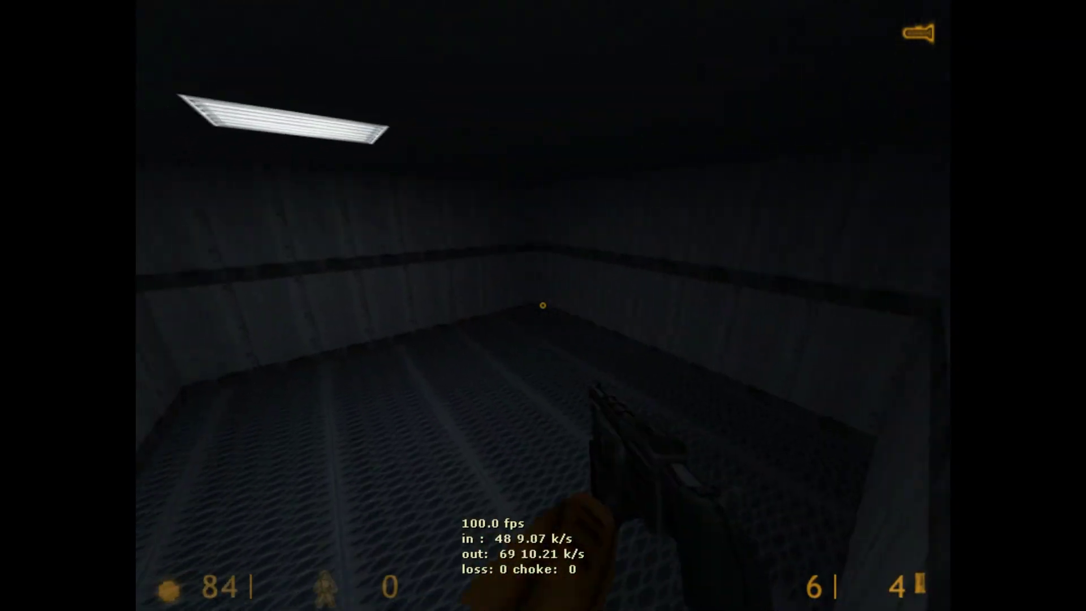
key(s)
key(w)
key(space)
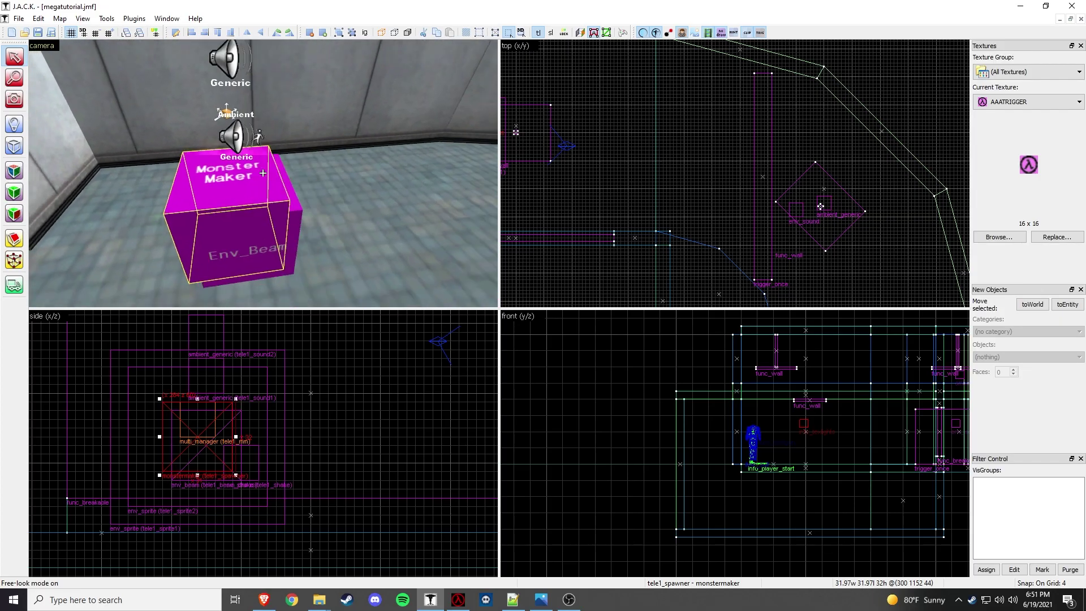
Step: Return to J.A.C.K. and set the current texture to C1A0A_W3B
key(z)
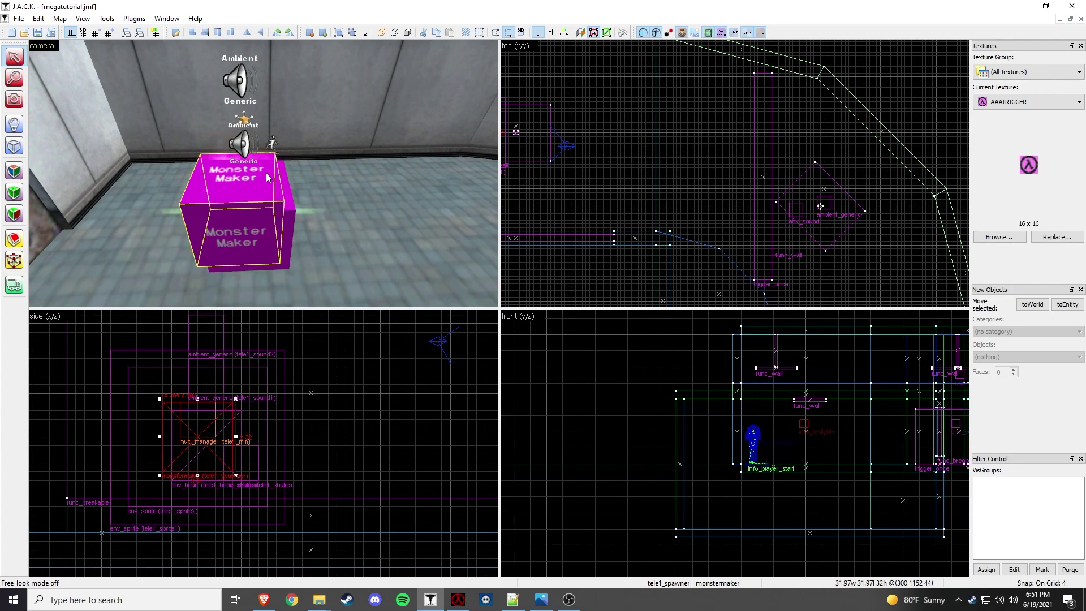
click(1000, 237)
double_click(307, 421)
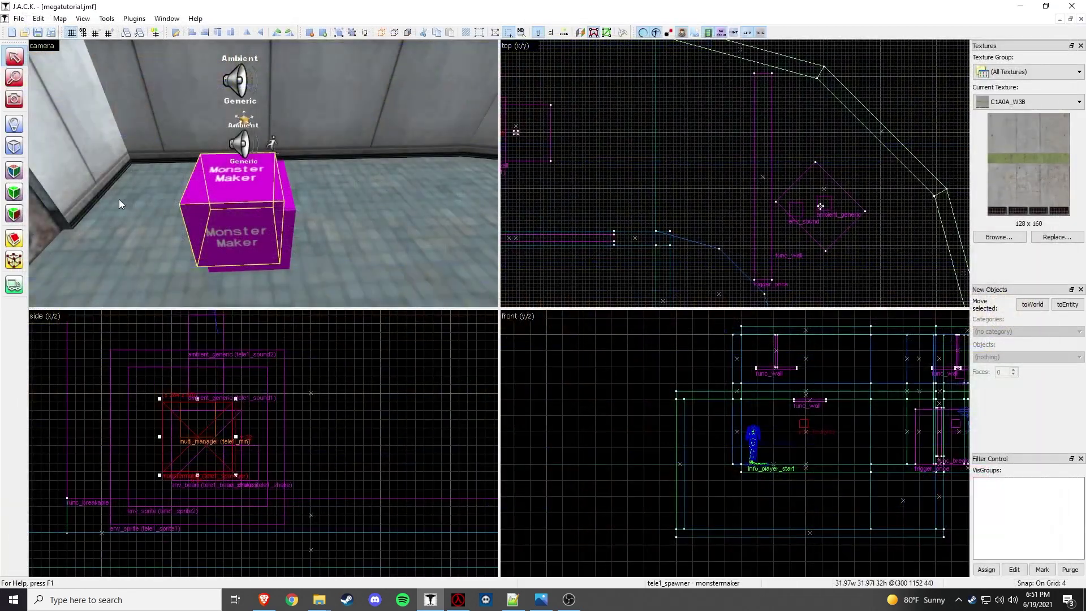
Step: Outline a new block about 220 by 264 units in the empty space well away from the existing map
click(14, 146)
scroll(626, 157, down, 6)
scroll(718, 207, down, 2)
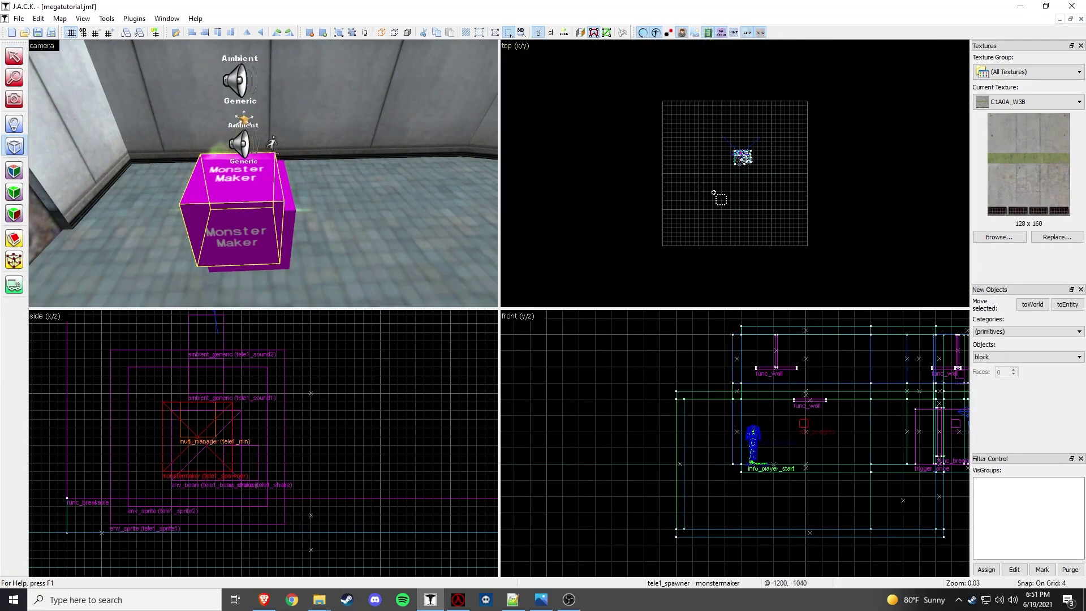
scroll(649, 216, up, 6)
scroll(594, 190, up, 3)
drag(590, 183, 657, 272)
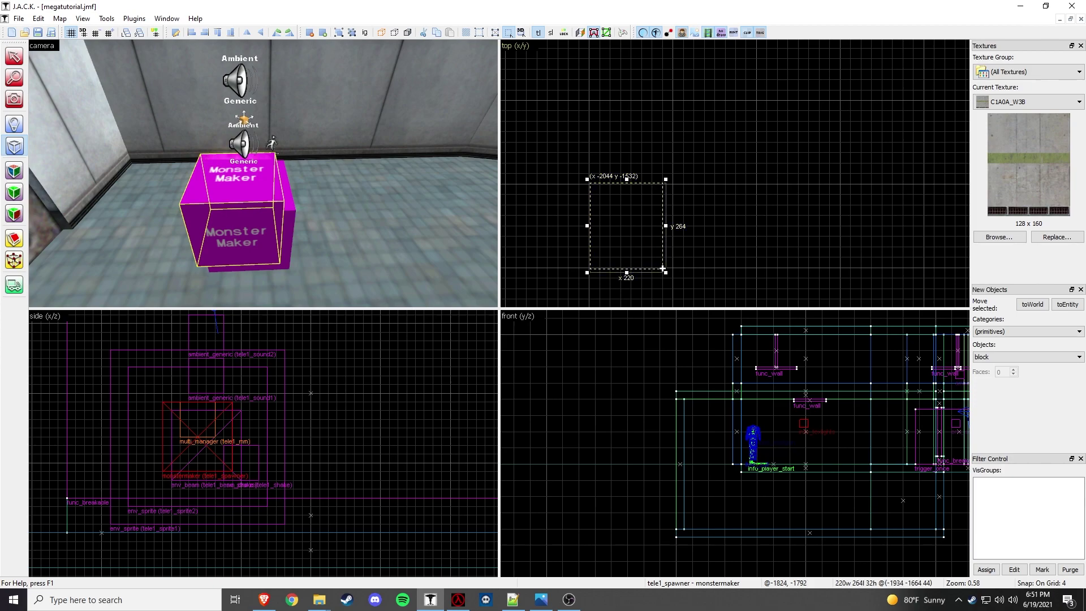
Step: Set the grid to 16 and fit the block's footprint to 128 by 128 units with a corner at x -2048, y -1536
key(bracketright)
key(bracketright)
drag(625, 230, 648, 239)
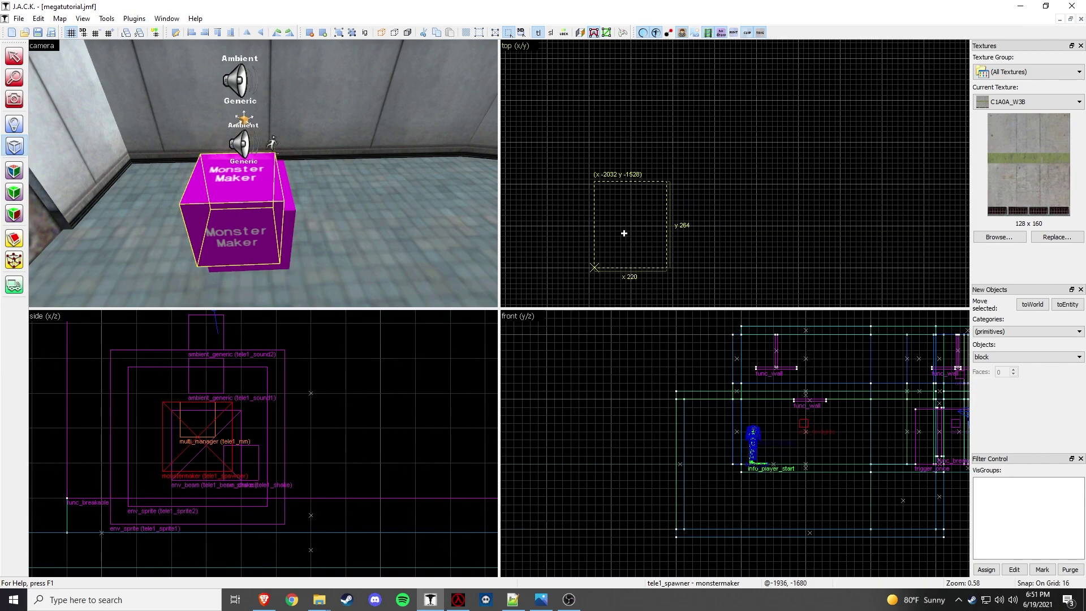
click(624, 233)
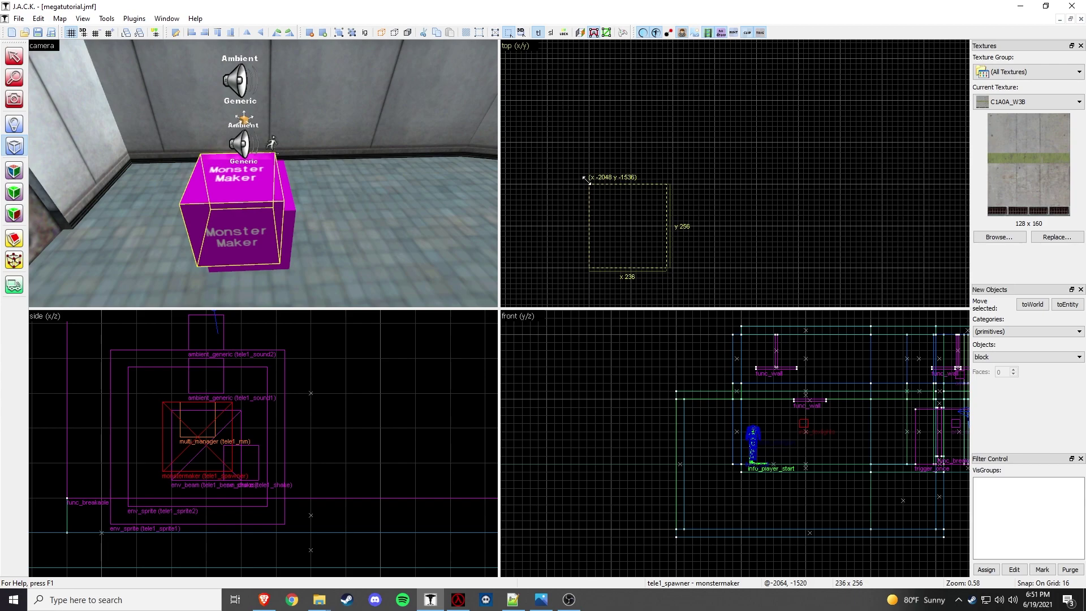
drag(584, 178, 585, 180)
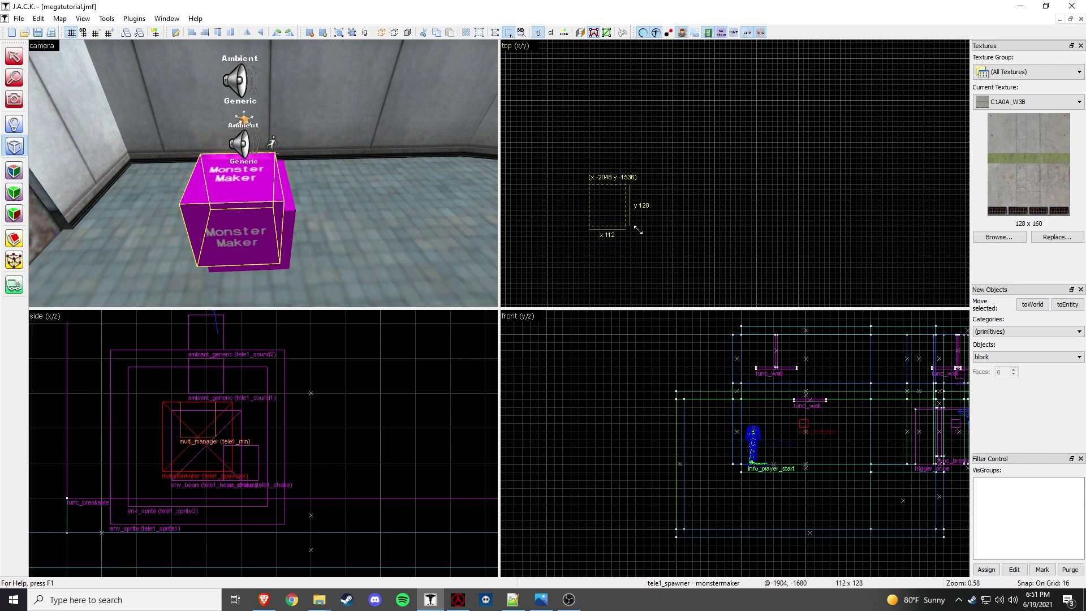
drag(639, 230, 635, 229)
Step: Stretch the block's height to match its 128-unit width and create the cube
scroll(582, 430, down, 6)
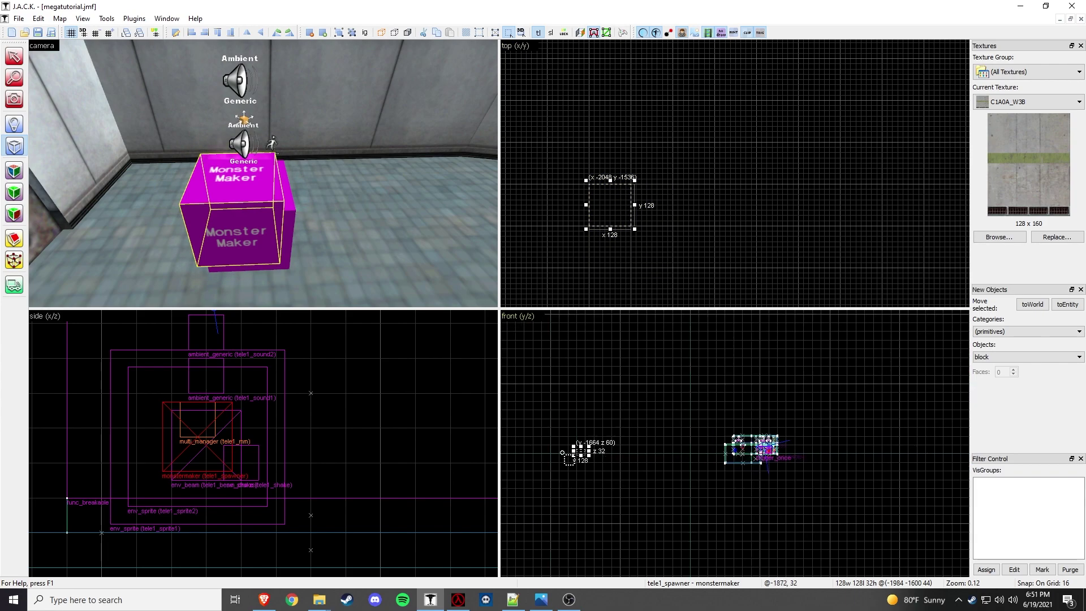
scroll(560, 452, up, 8)
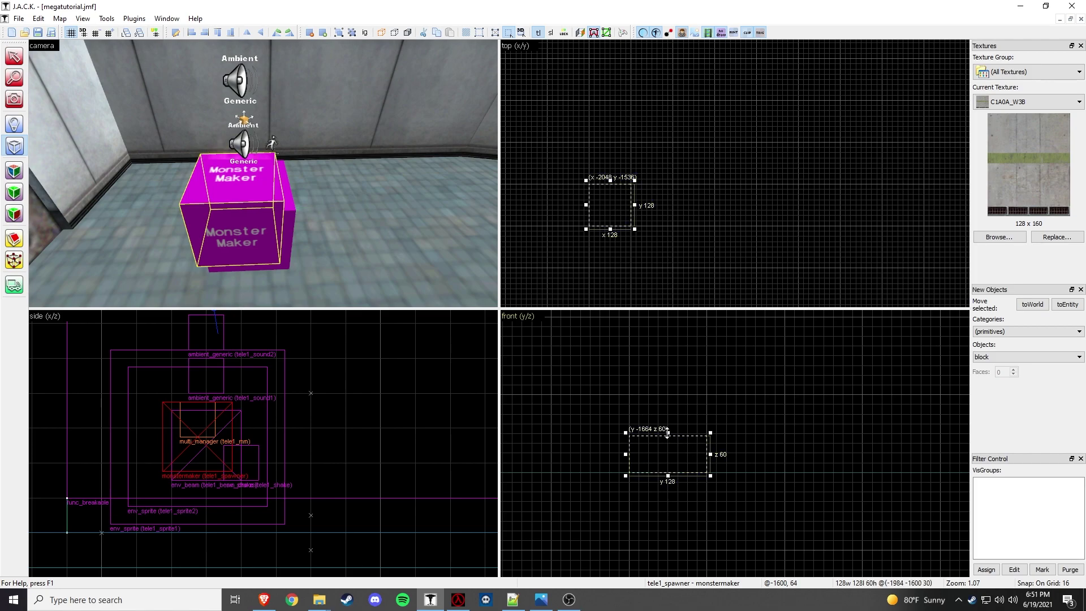
drag(667, 433, 670, 388)
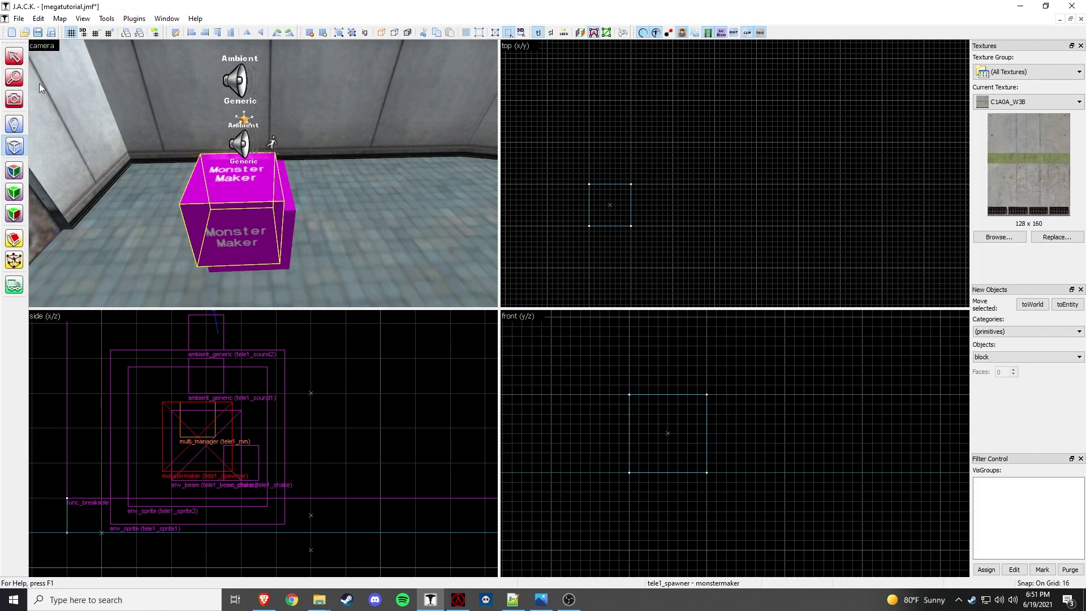
Step: Hollow out the new 128-unit cube using the wall thickness offered
click(14, 56)
key(z)
key(w)
click(263, 173)
key(z)
click(100, 21)
click(136, 57)
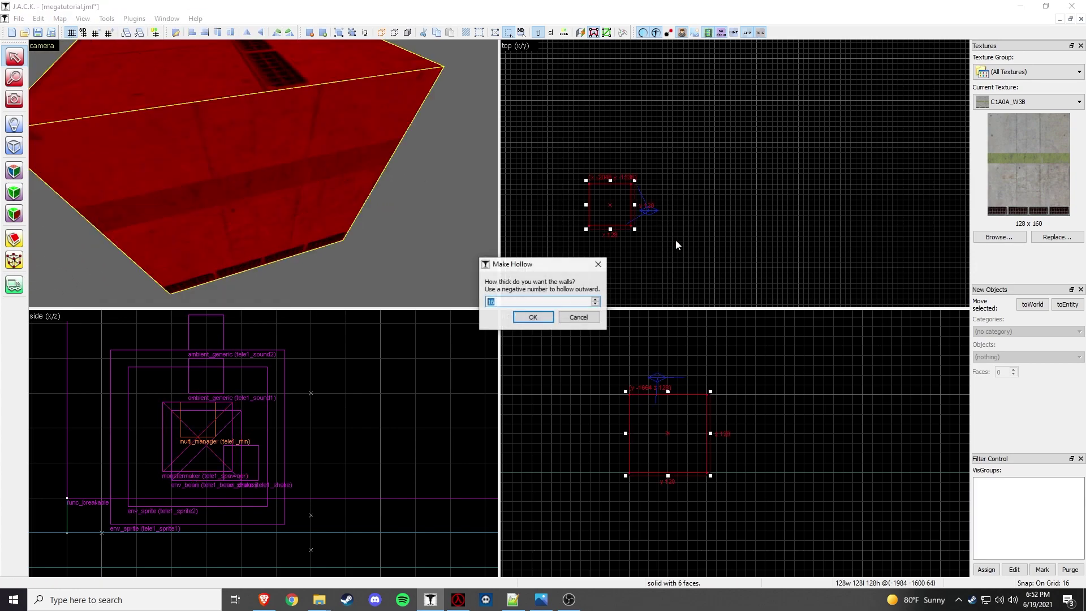
click(532, 318)
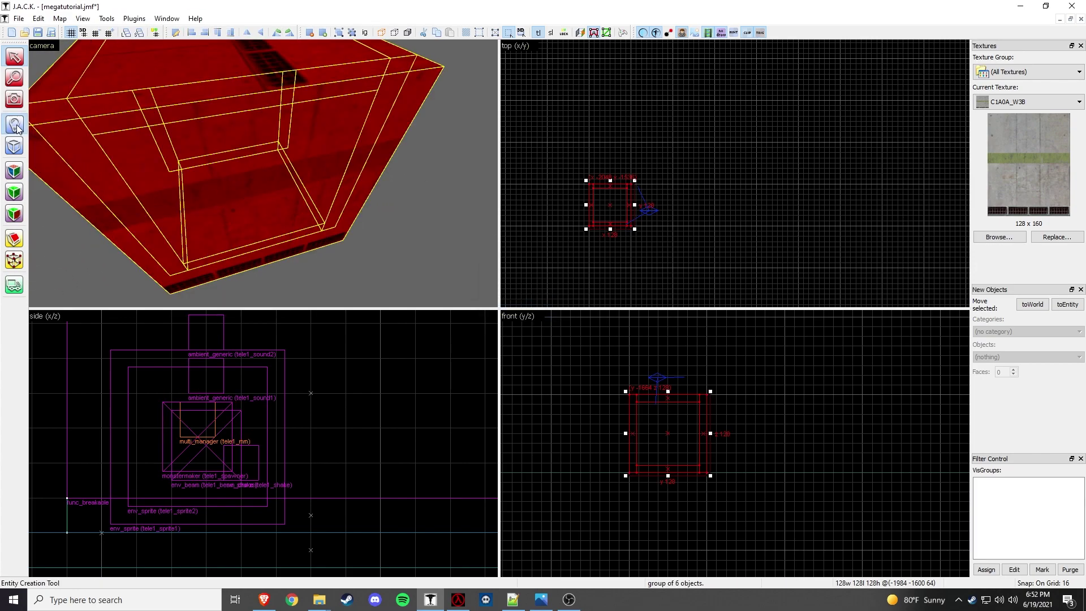
Step: Place a monster_alien_slave entity inside the hollowed box
click(1045, 354)
drag(1079, 499, 1078, 464)
click(1041, 461)
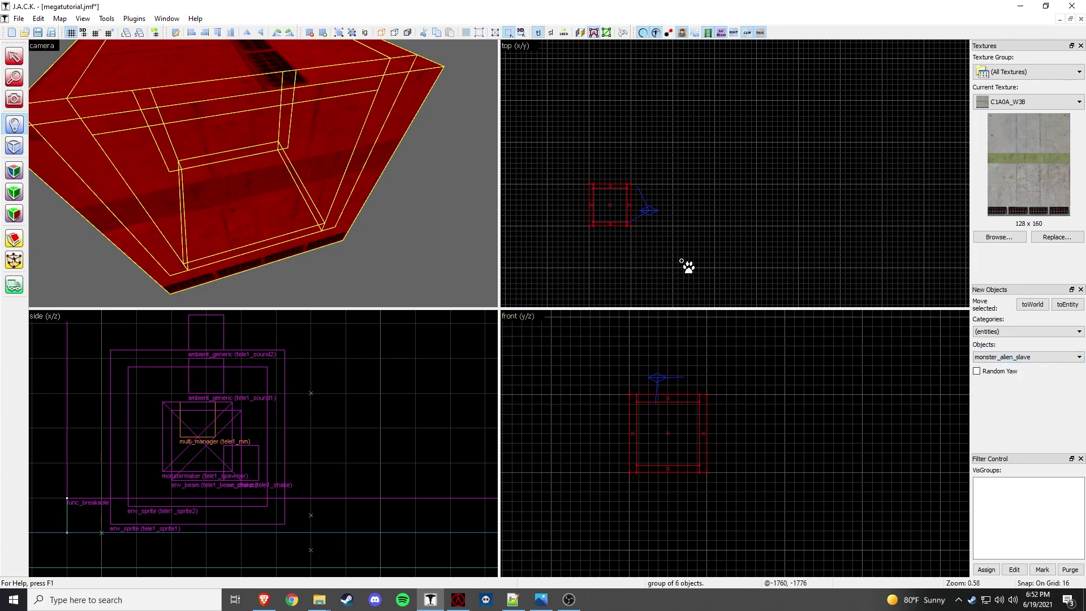
click(609, 207)
key(Return)
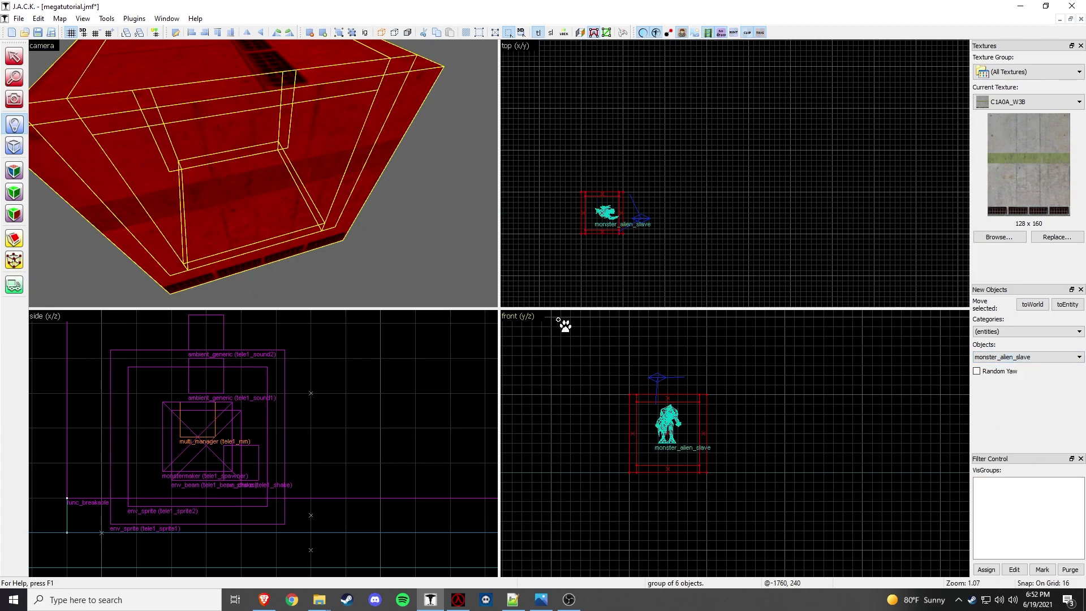
Step: Lower the alien slave 32 units onto the floor of the hollowed box
click(14, 58)
key(z)
key(w)
key(z)
click(264, 161)
scroll(747, 465, up, 5)
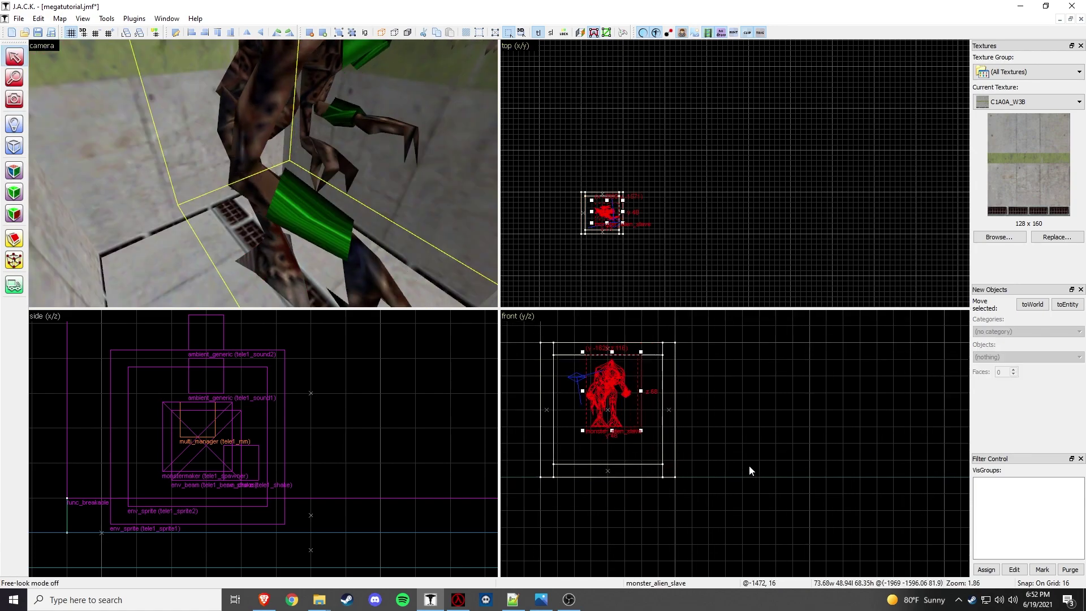
drag(552, 382, 552, 426)
key(z)
key(z)
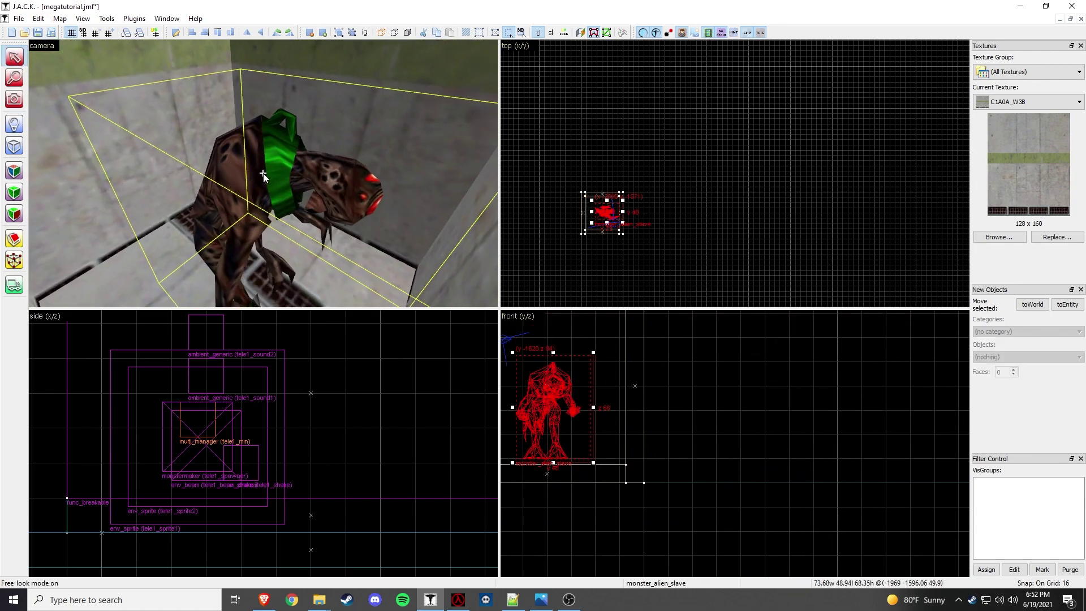
Step: Name the alien slave entity slave in its object properties
double_click(263, 173)
click(446, 215)
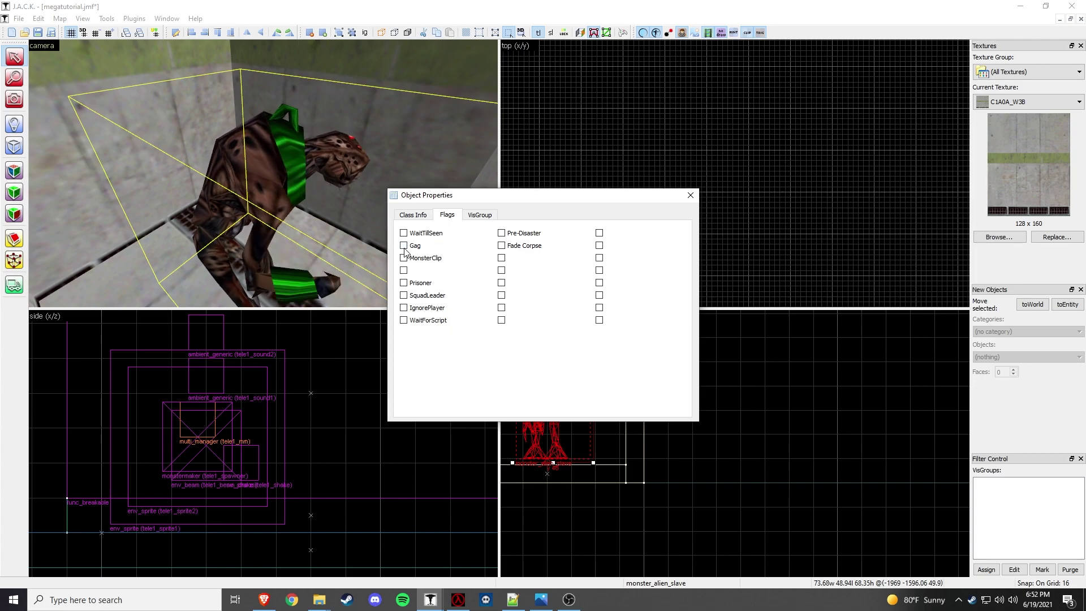
click(419, 218)
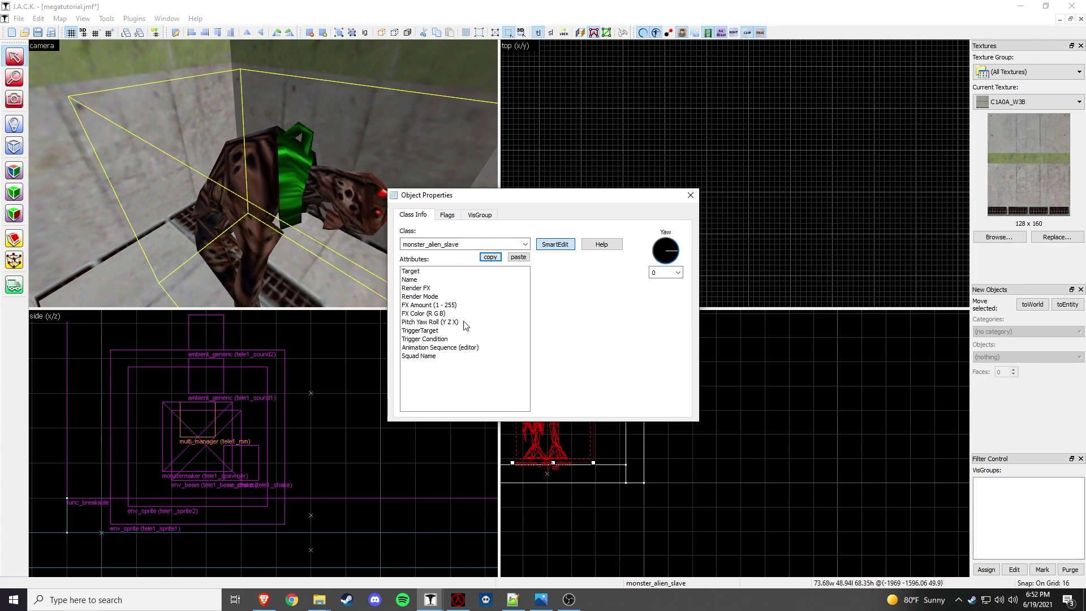
click(446, 279)
click(601, 273)
text(slave)
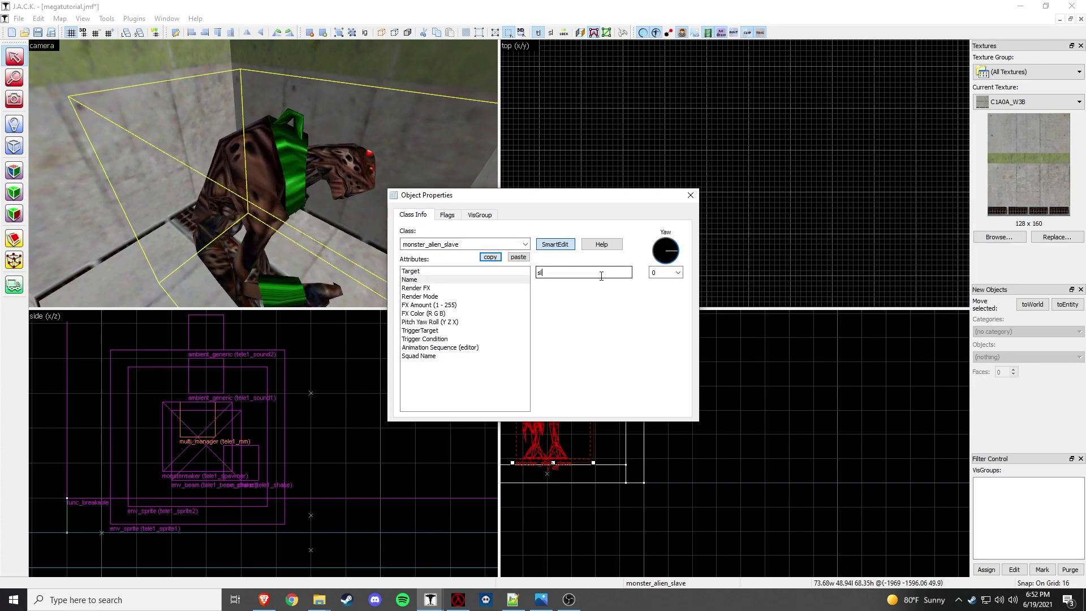
click(688, 197)
Step: Rename the monstermaker in the teleport room as tele1_spawnerx
click(485, 188)
key(z)
key(w)
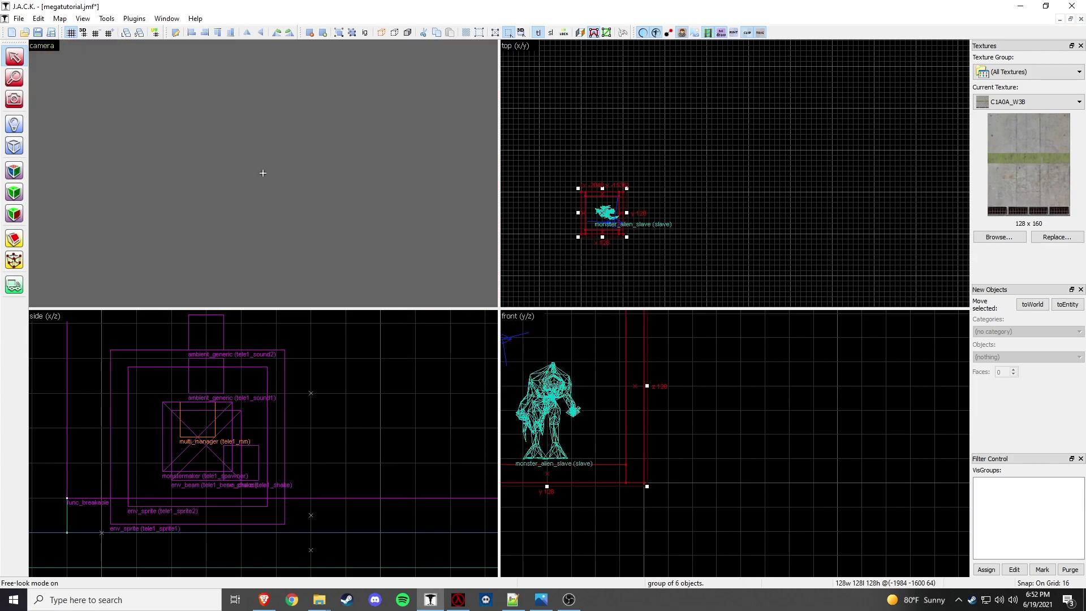
key(w)
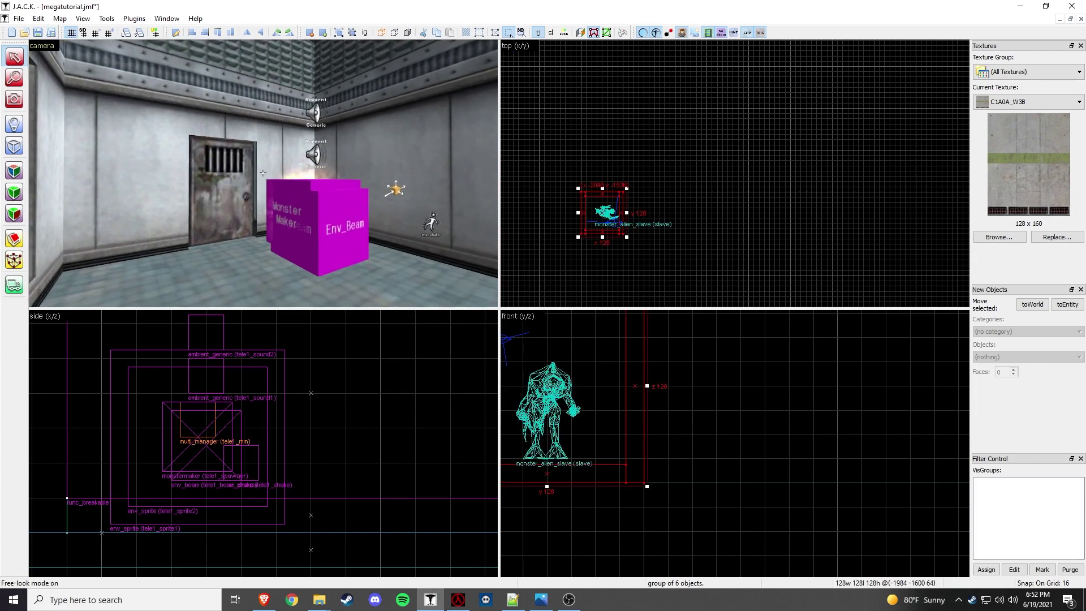
key(s)
key(z)
double_click(263, 173)
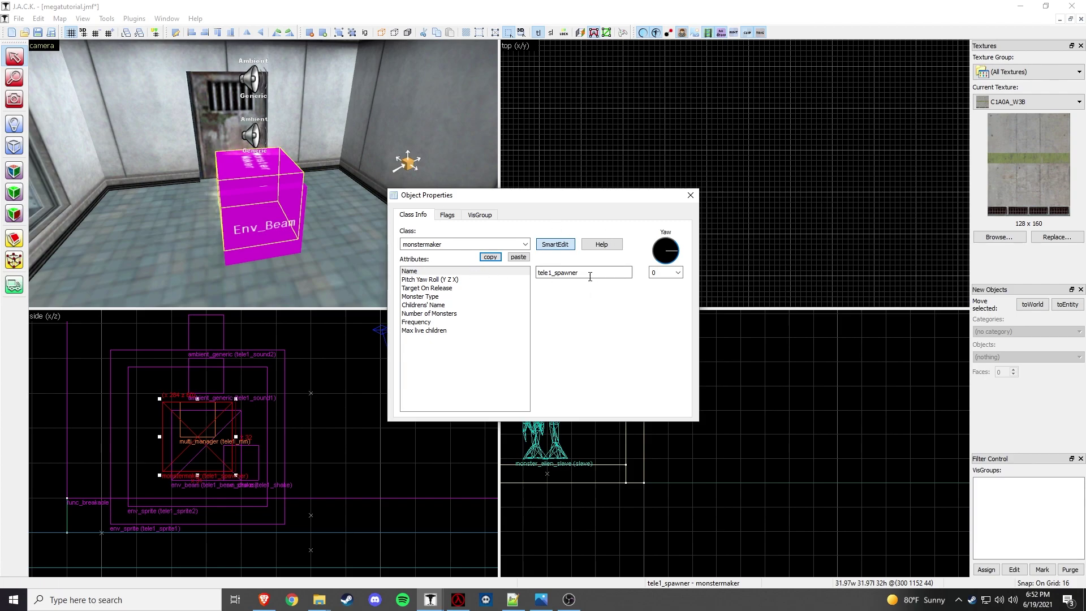
click(590, 273)
text(x)
click(690, 195)
Step: Move the monstermaker out of the teleport effect into the room's corner near x 208, y 1072, and set the grid to 4
scroll(639, 216, down, 3)
scroll(759, 157, up, 12)
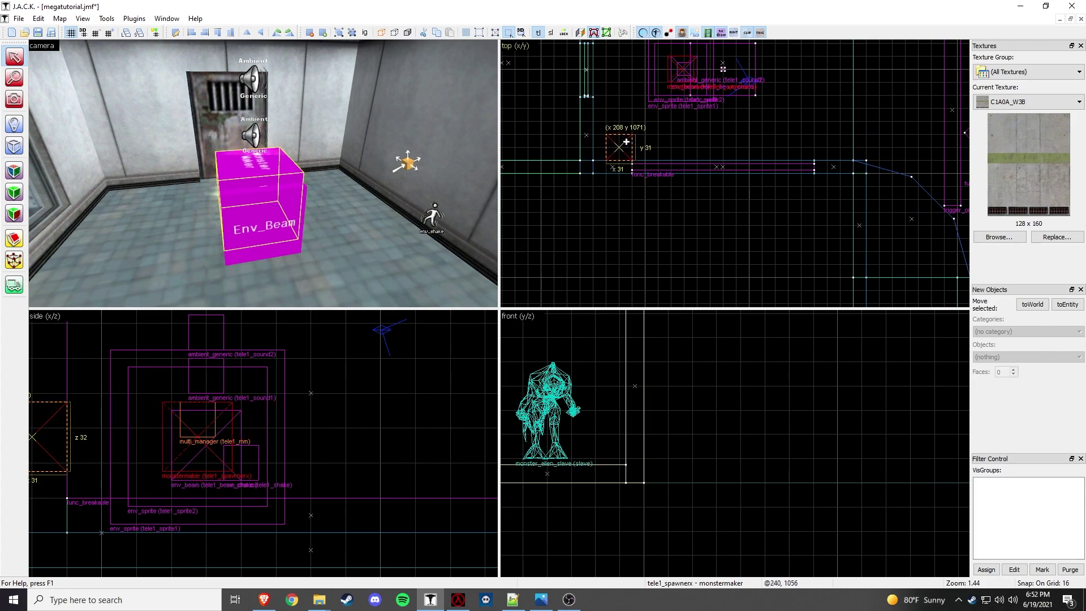
drag(626, 140, 617, 144)
key(bracketleft)
key(bracketleft)
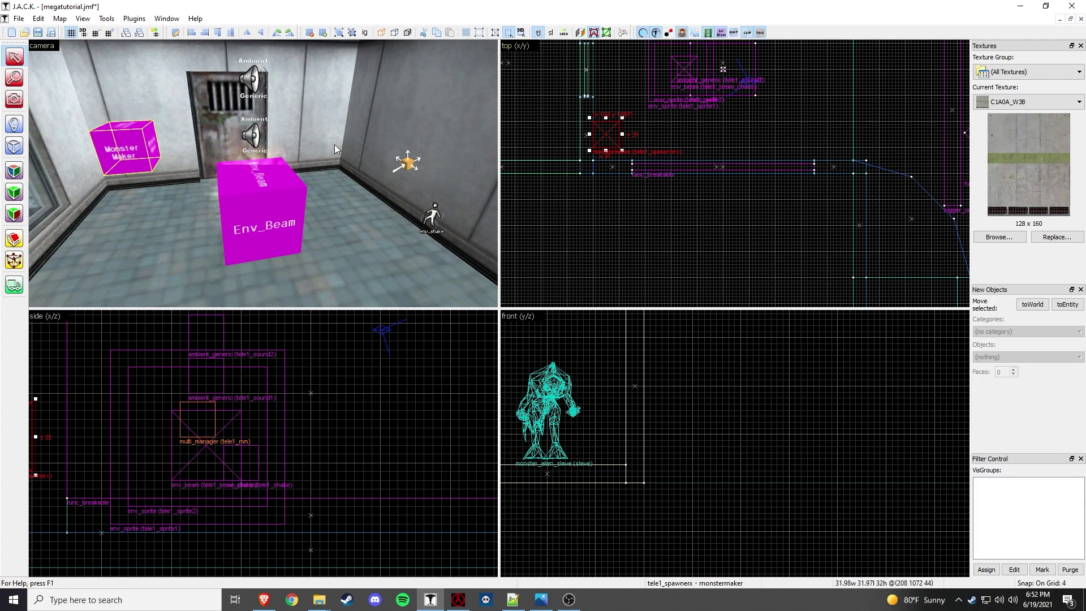
Step: Place a scripted_sequence entity on the floor beside the teleport effect
key(z)
click(19, 120)
click(1065, 357)
drag(1081, 471, 1084, 519)
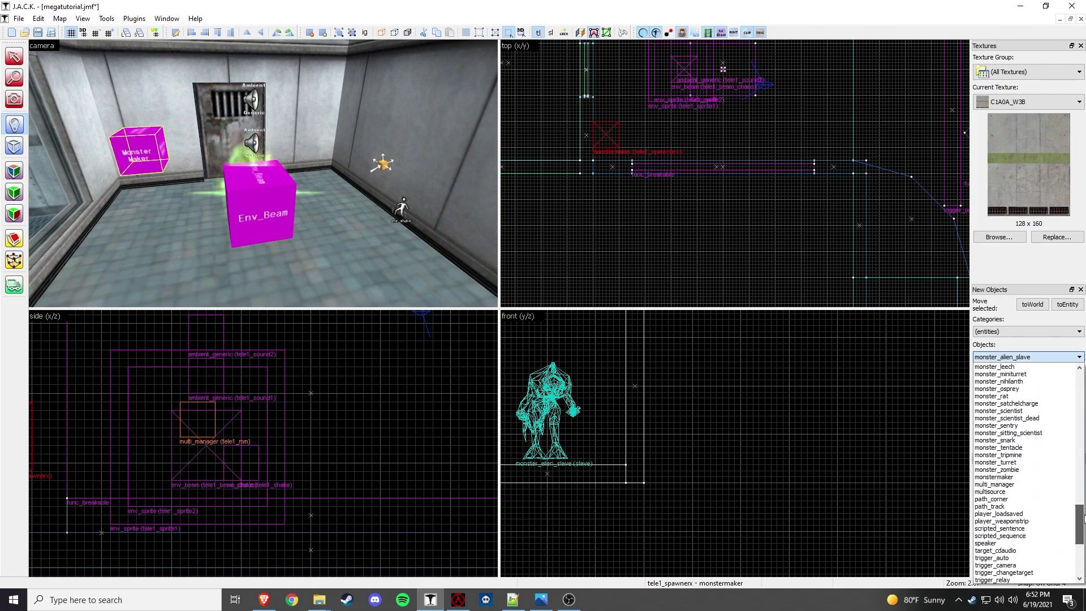
click(1030, 537)
click(355, 251)
Step: Name the scripted_sequence tele1_spawner with Move to Position set to Instantaneous, and move it to the teleport centre at x 300, y 1152
double_click(412, 202)
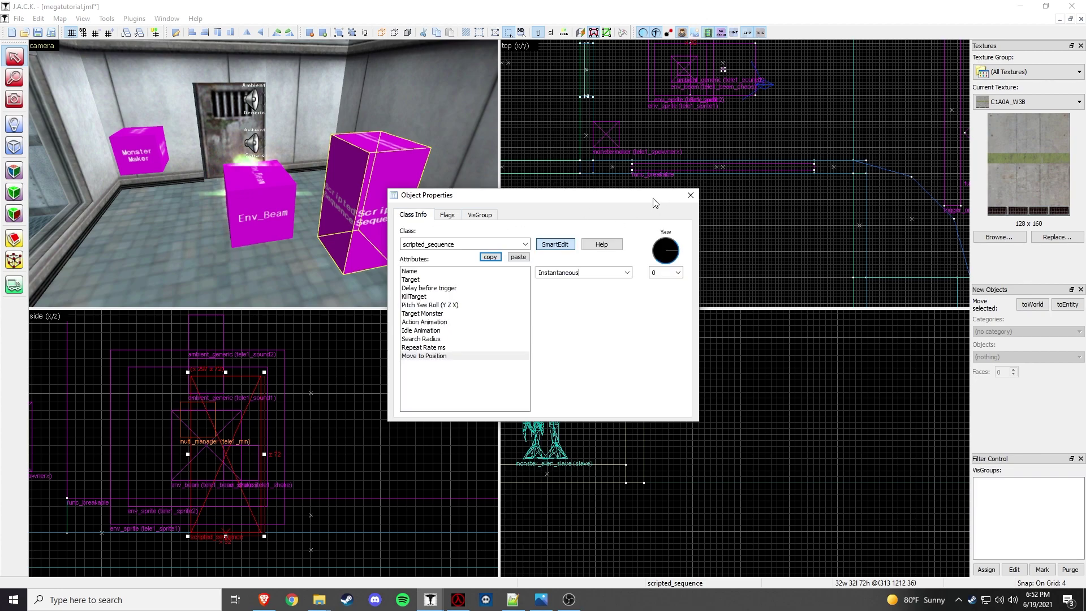
click(696, 195)
scroll(663, 182, down, 5)
scroll(687, 148, up, 6)
middle_drag(686, 147, 689, 208)
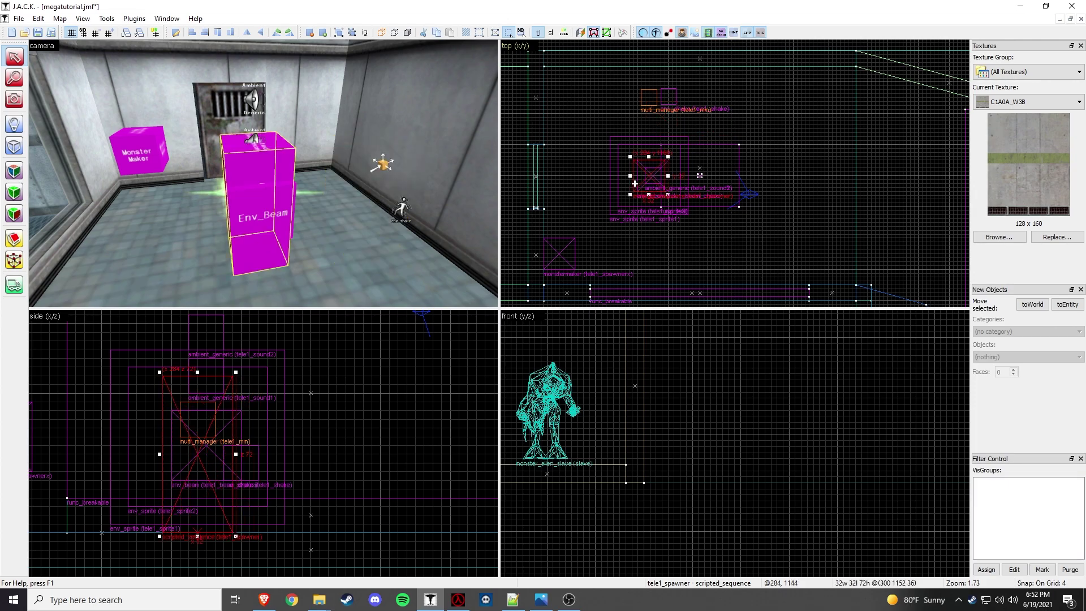
Step: Compile and run the map in Half-Life, reviewing the scripted_sequence's properties during the wait
key(F9)
click(555, 385)
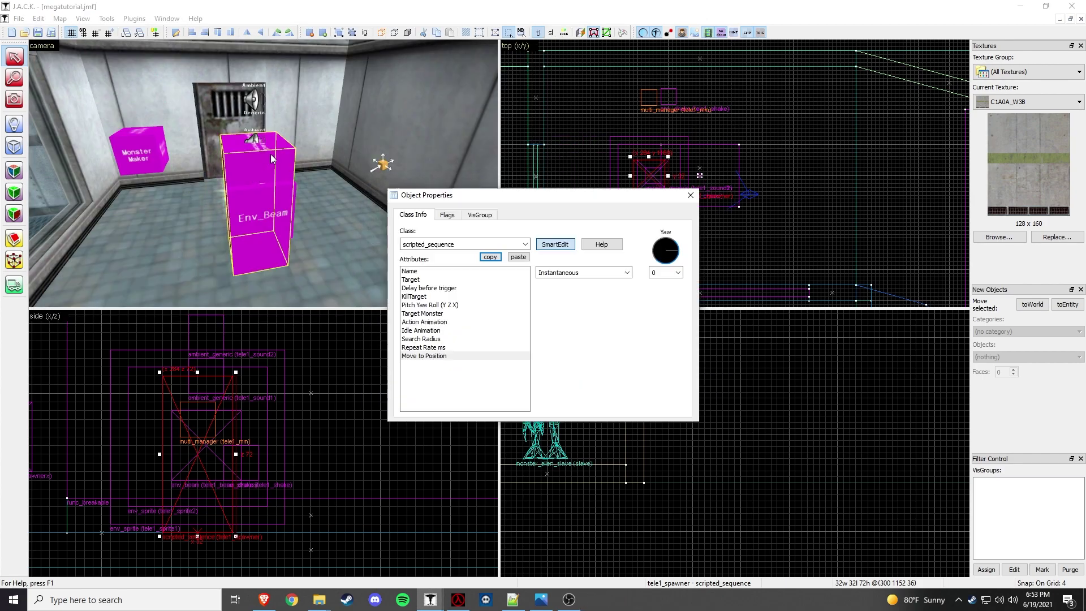
drag(586, 198, 511, 217)
click(613, 215)
scroll(689, 231, down, 6)
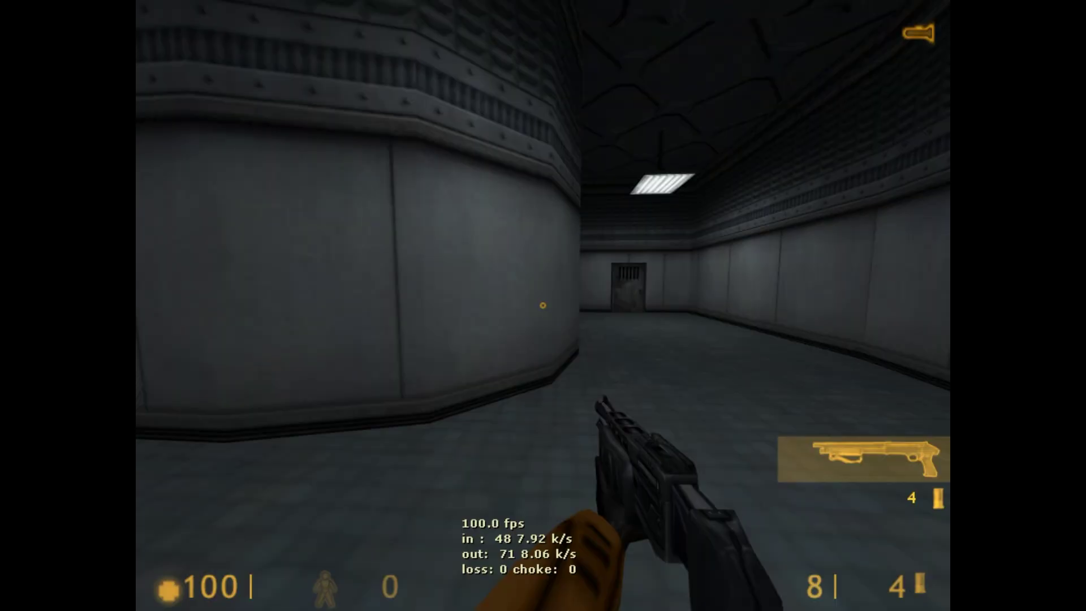
Step: Test the teleport in the game by entering the room, shooting the alien slave and switching to the crowbar
key(w)
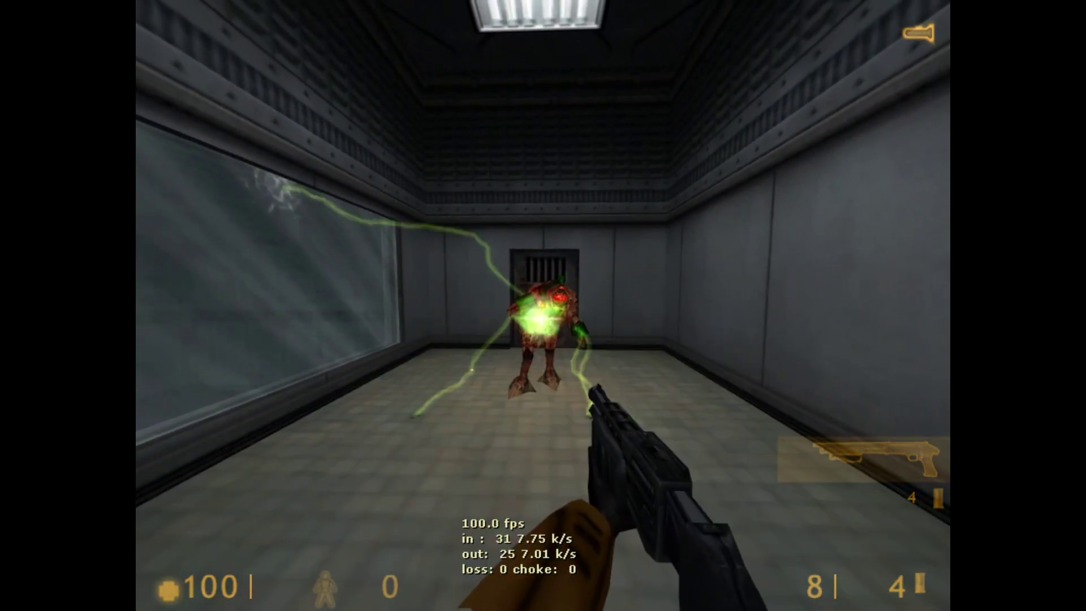
key(w)
click(543, 305)
key(s)
key(1)
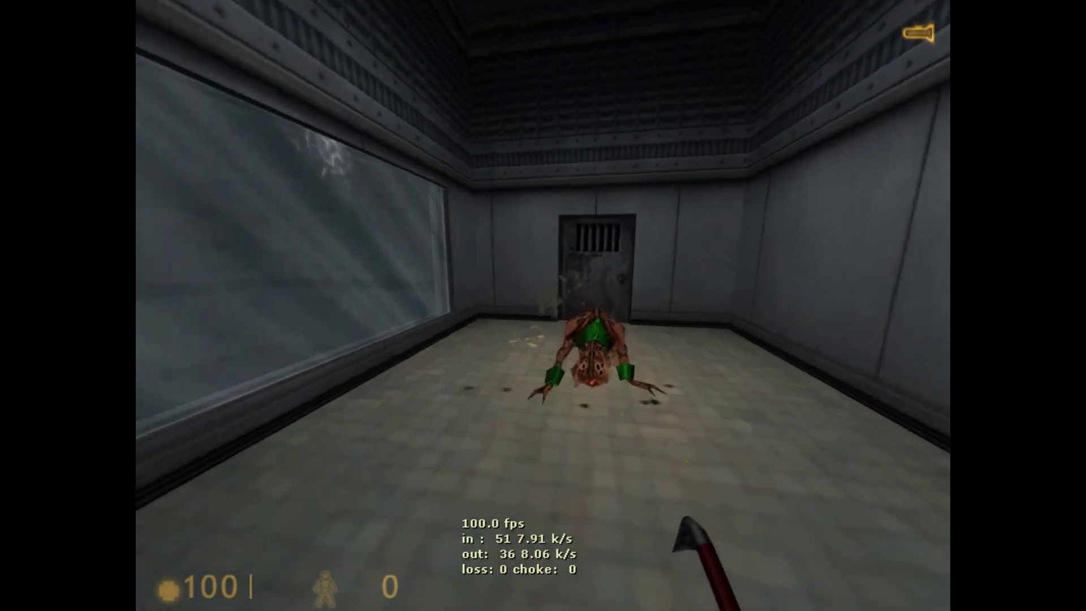
key(w)
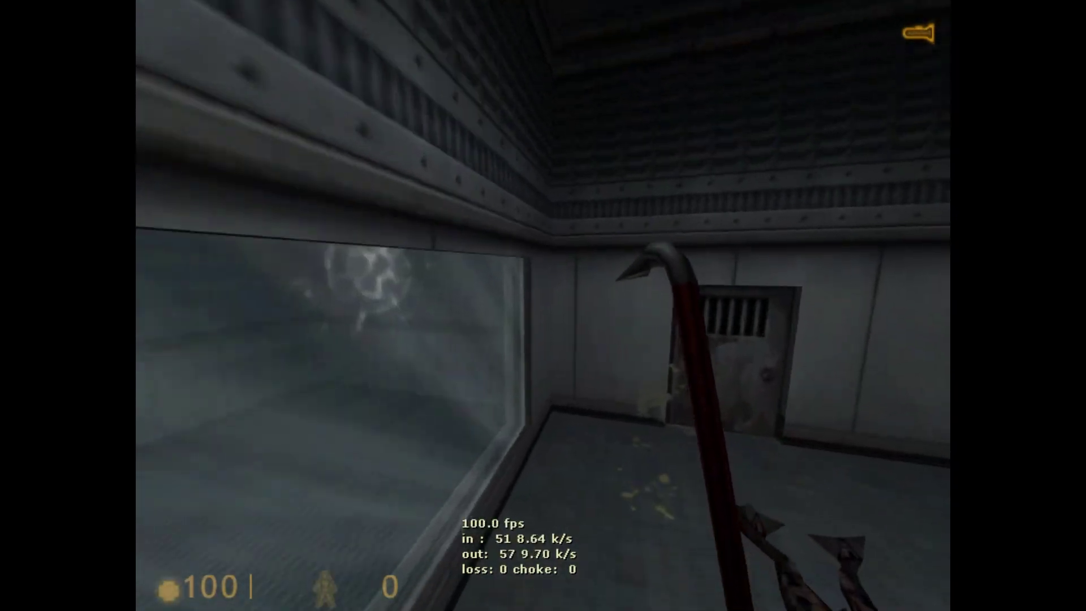
Step: Examine the alien's body and the window in the test room, pausing and resuming the game as needed
key(Escape)
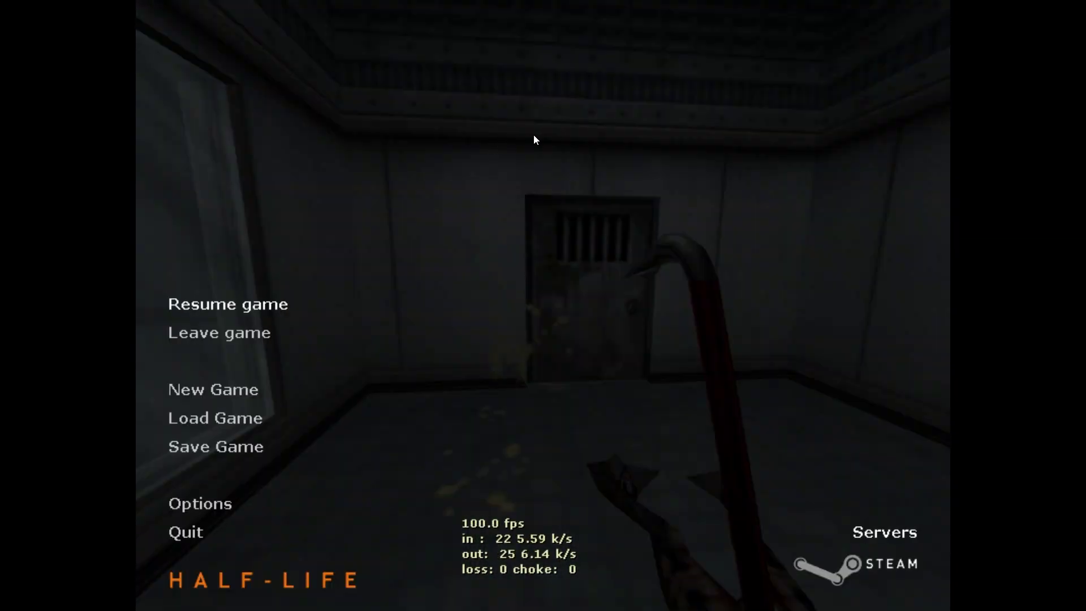
key(Escape)
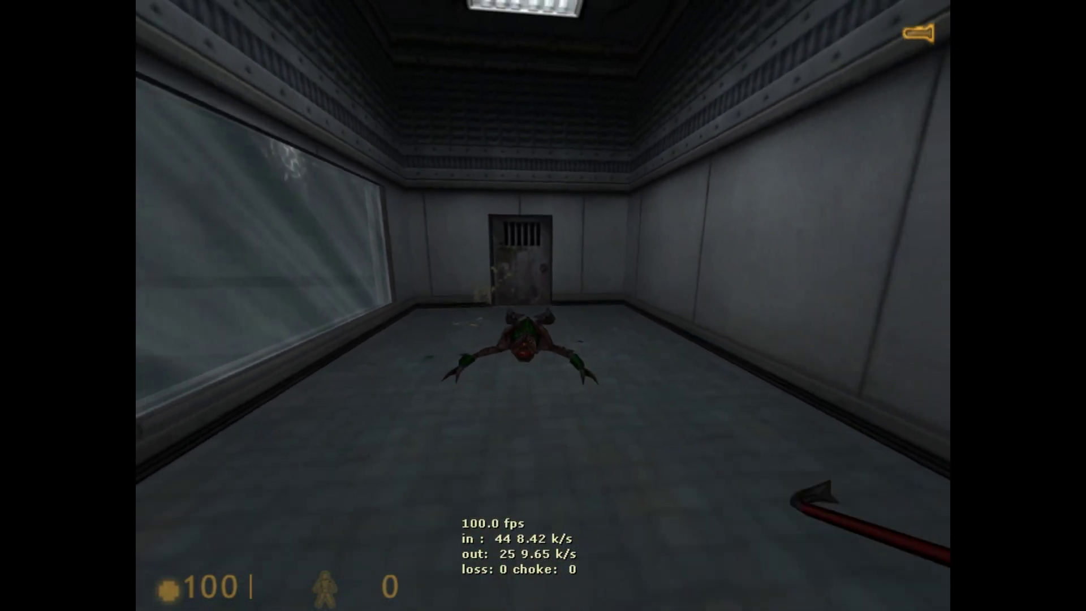
key(w)
click(543, 305)
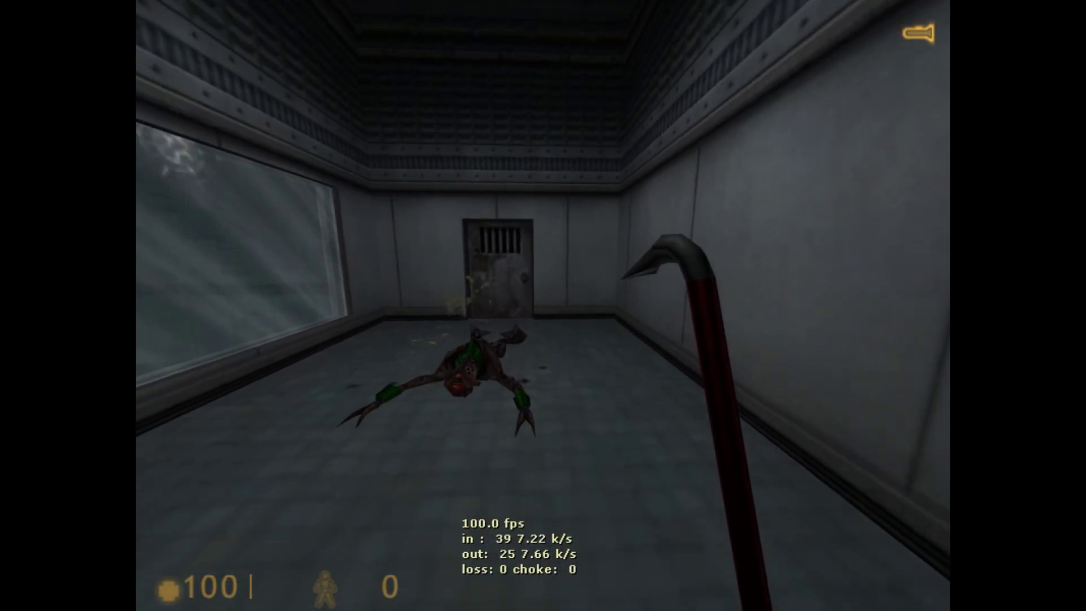
key(Escape)
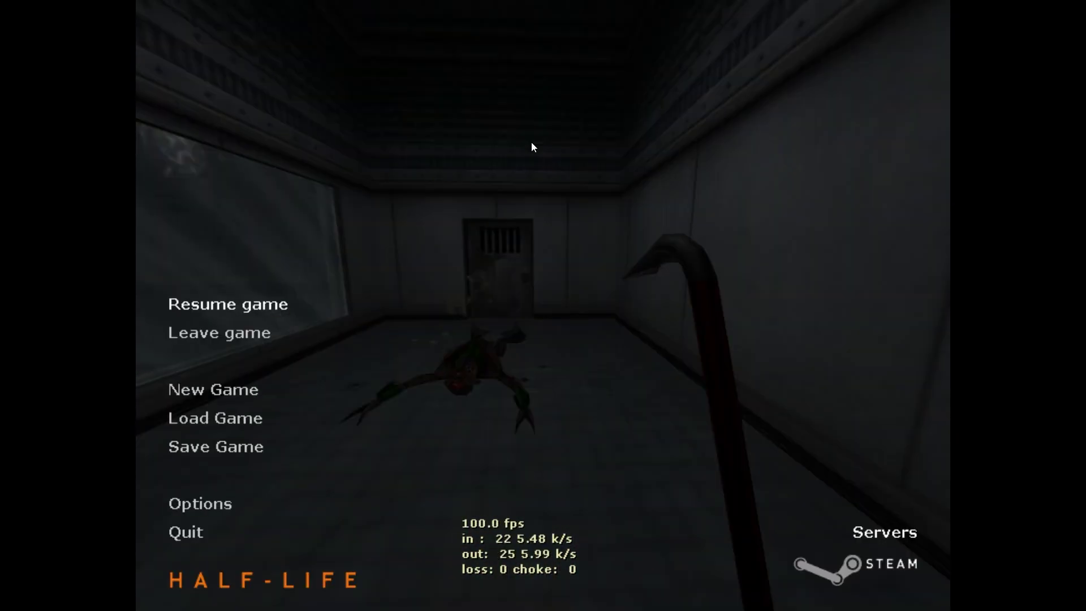
key(Escape)
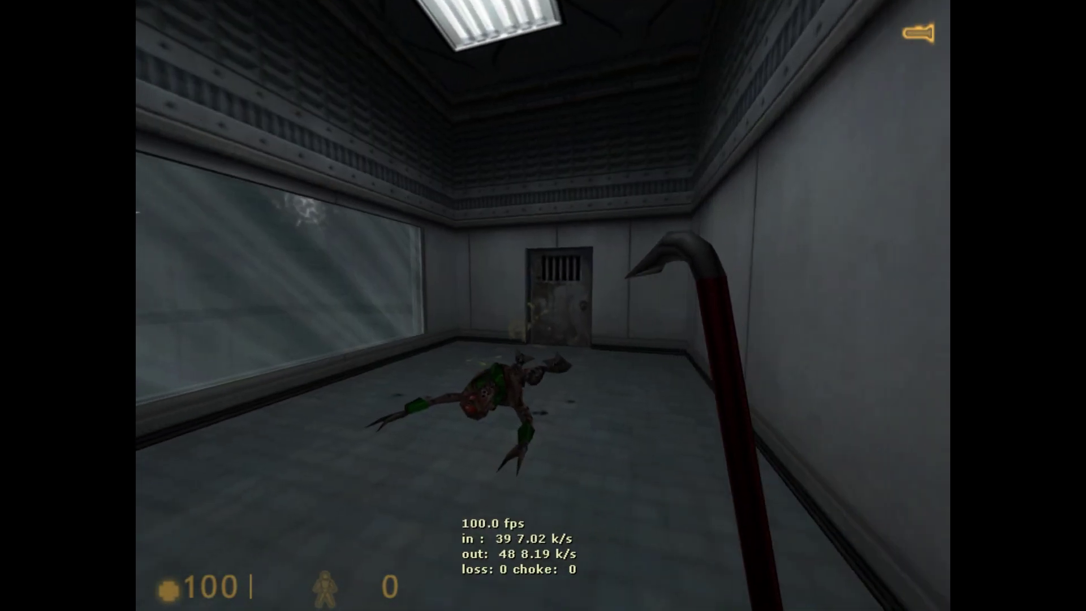
key(w)
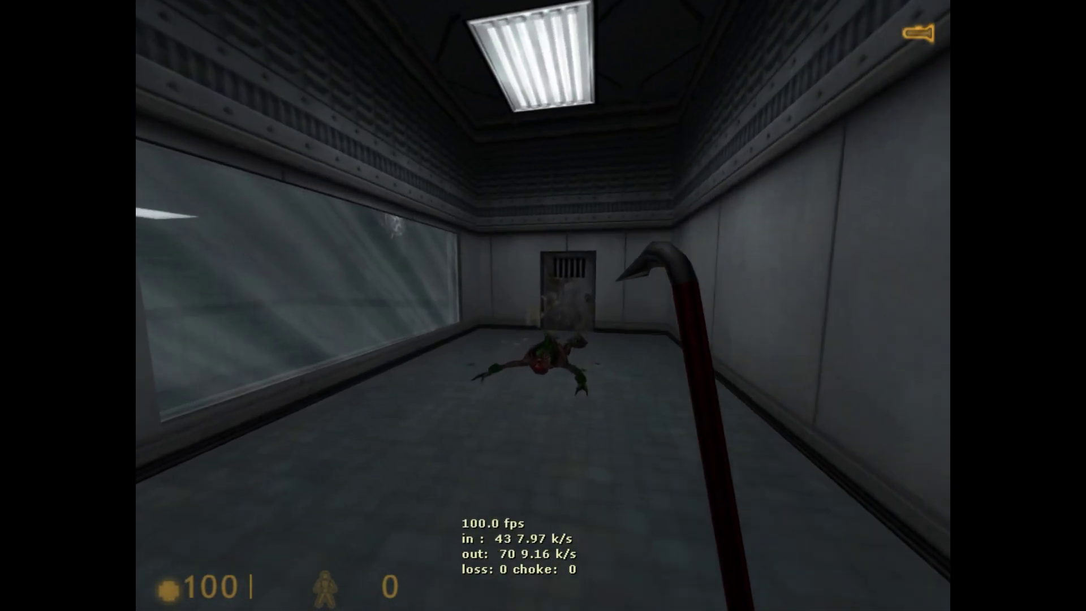
key(s)
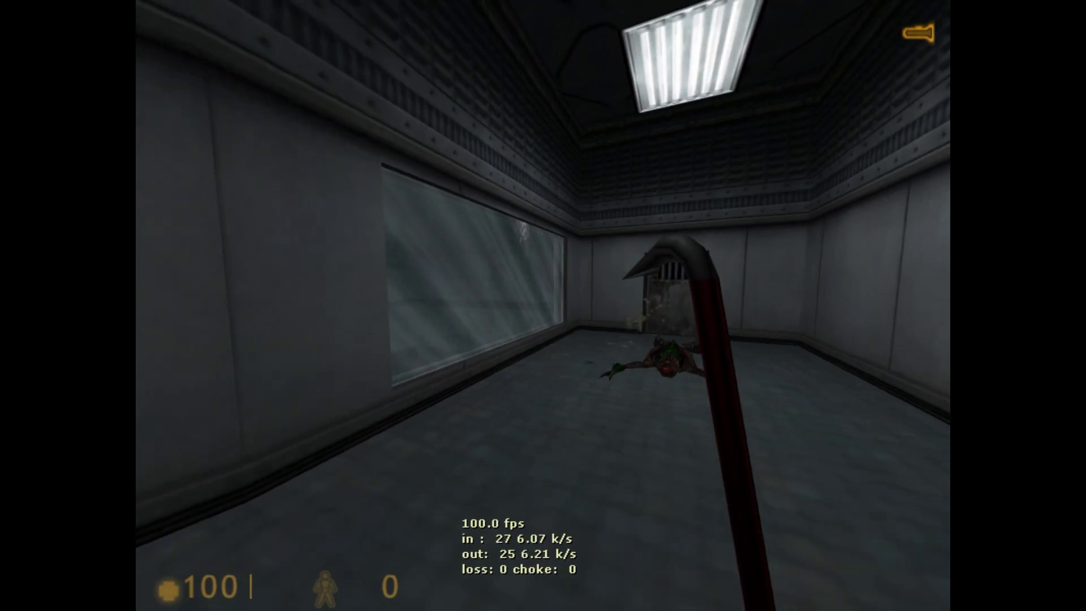
key(w)
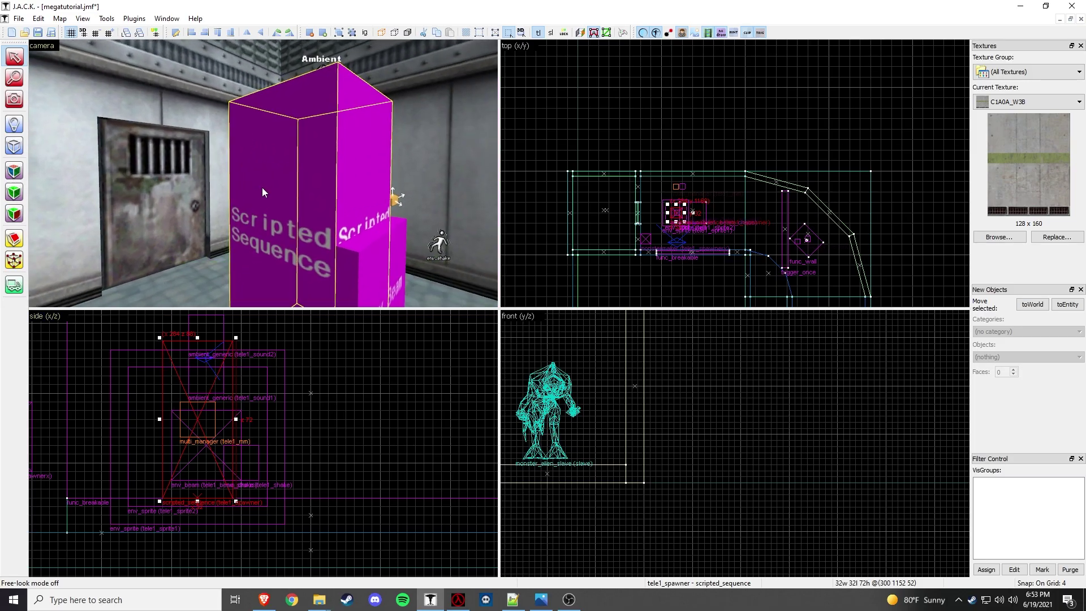
Step: Put the raised scripted_sequence back at z 36 and look over the room and the distant alien box
key(z)
key(s)
key(z)
key(z)
key(w)
key(s)
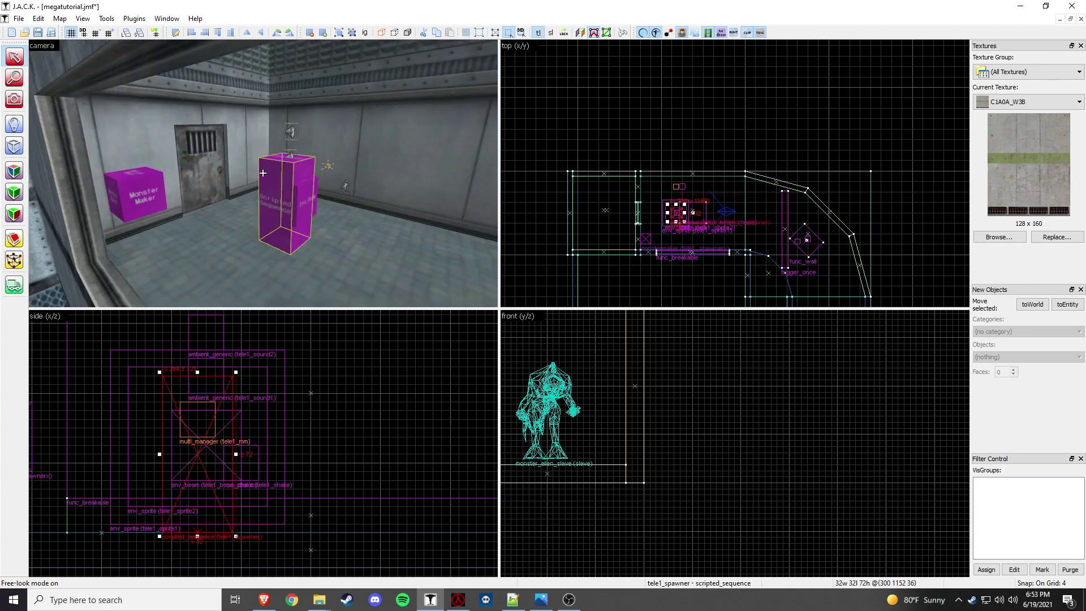
key(w)
key(s)
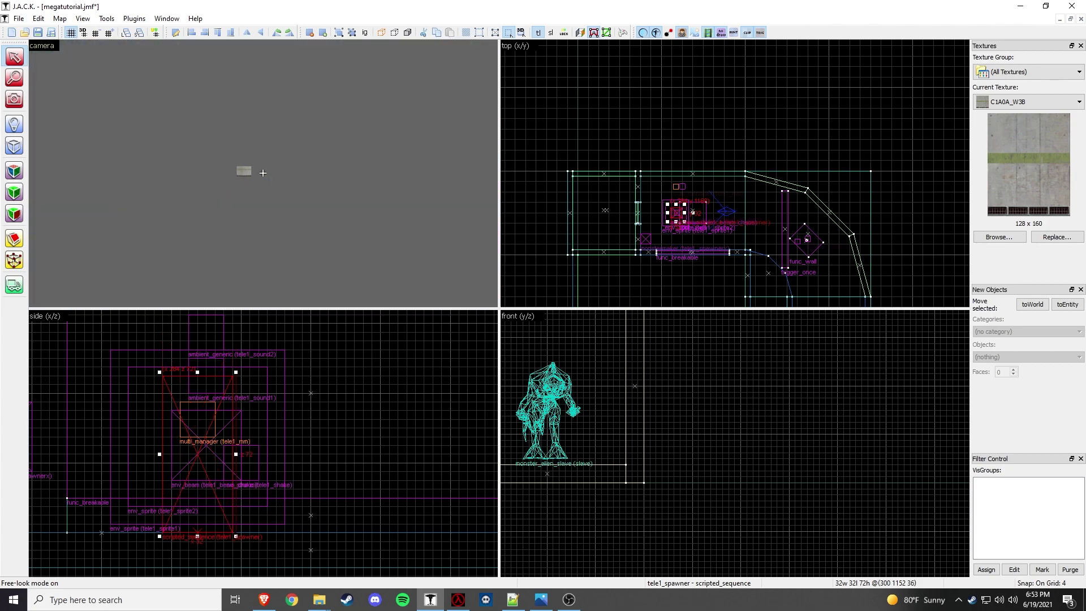
Step: Name the func_breakable window glass and enable its Only Trigger flag
key(w)
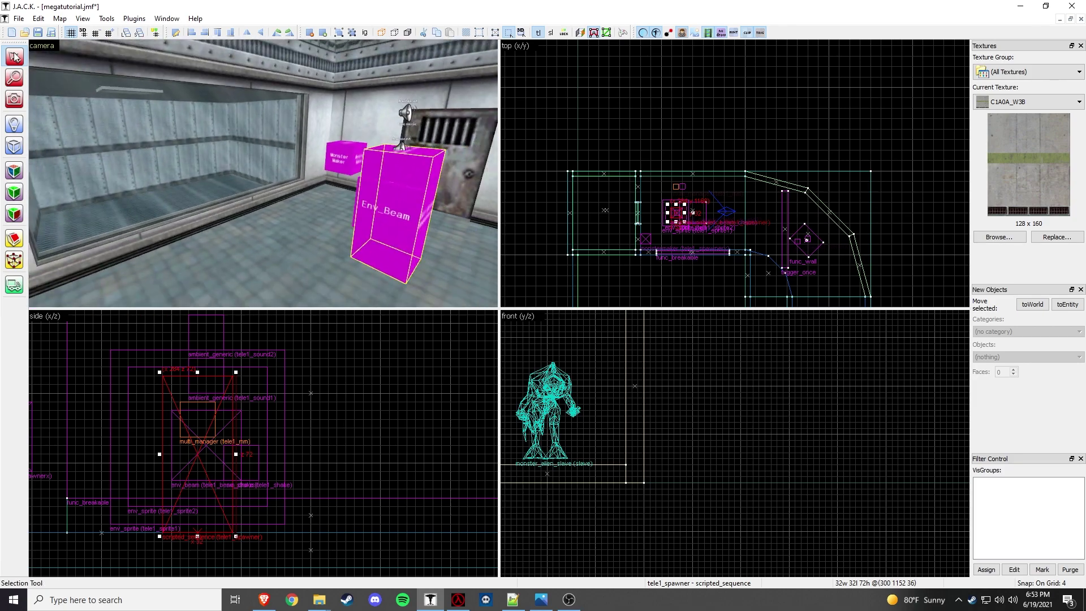
double_click(143, 131)
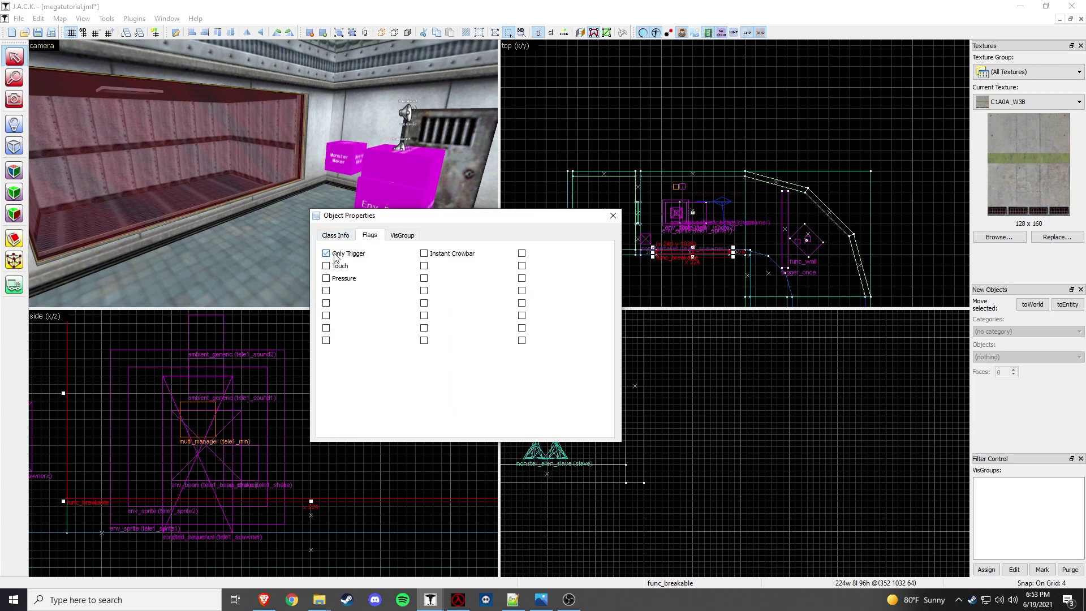
click(613, 216)
Step: Check the properties of the tele1_spawner scripted_sequence in the test room
key(z)
key(w)
key(z)
double_click(225, 166)
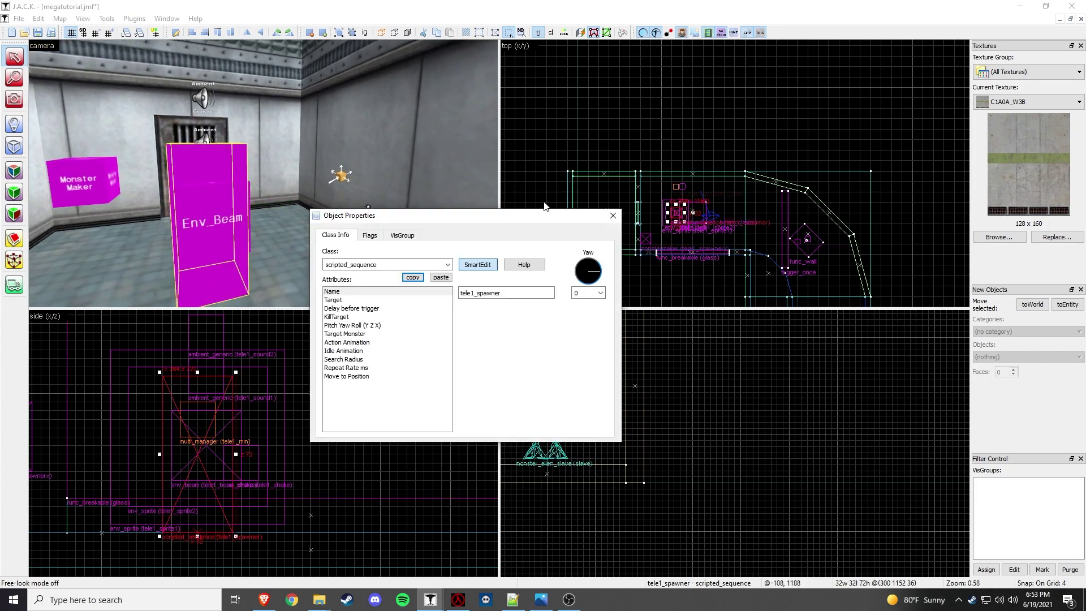
click(613, 216)
Step: Set the TriggerTarget of the alien slave in the distant box to glass
key(z)
key(s)
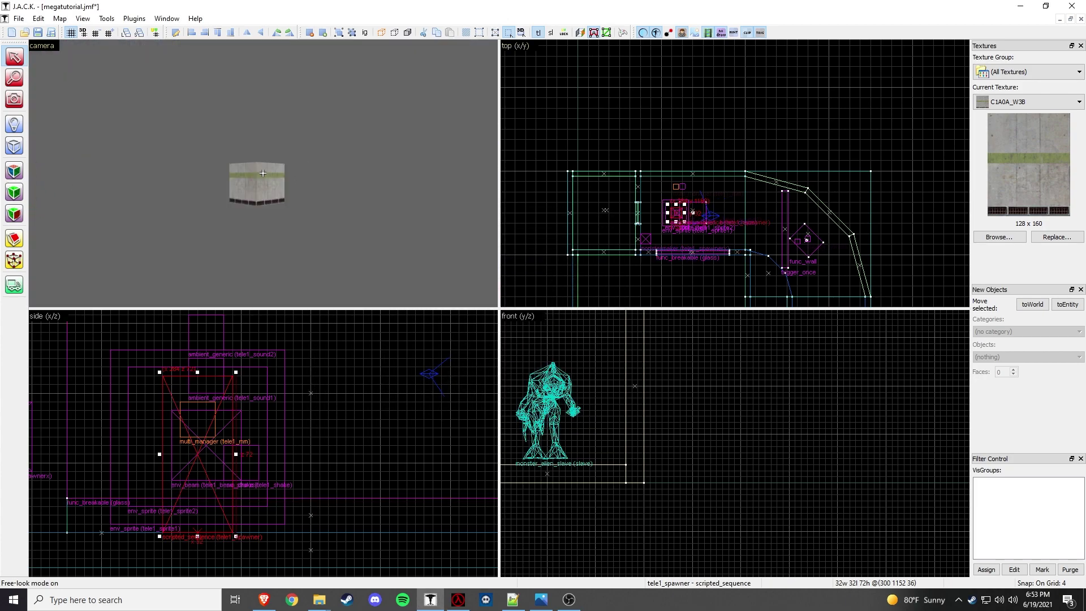
scroll(263, 173, up, 5)
key(z)
double_click(290, 205)
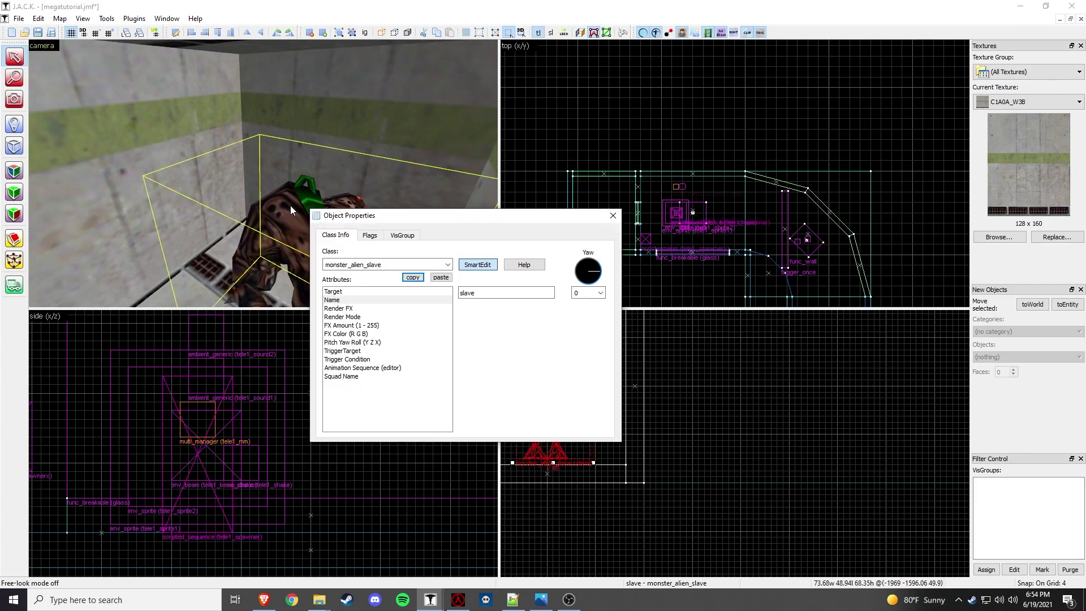
click(371, 352)
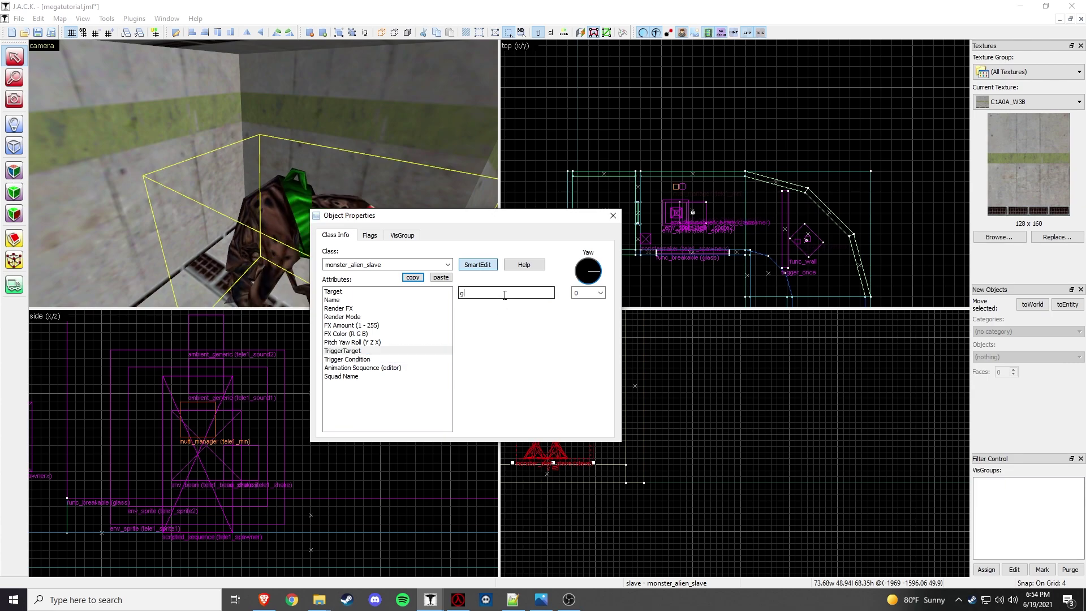
text(glass)
click(611, 218)
Step: Check the class info and flags of the func_breakable window in the test room
click(430, 187)
key(z)
scroll(263, 172, up, 5)
scroll(263, 173, up, 5)
key(z)
double_click(263, 173)
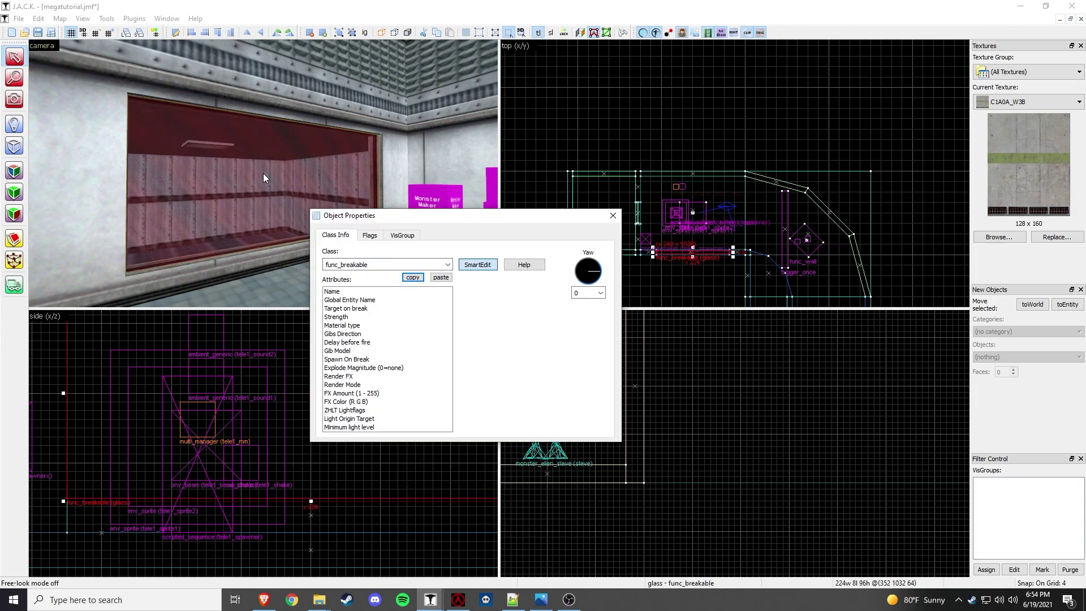
click(370, 237)
click(613, 215)
Step: Compile the map with normal CSG, BSP, VIS and LIGHT, without running the game
key(z)
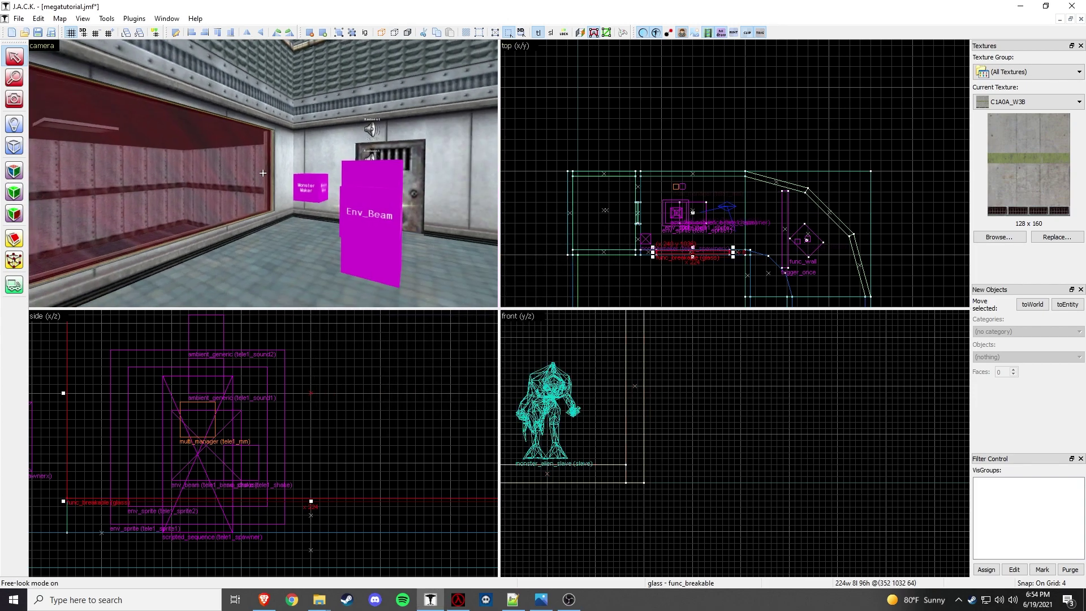
key(w)
scroll(263, 173, down, 5)
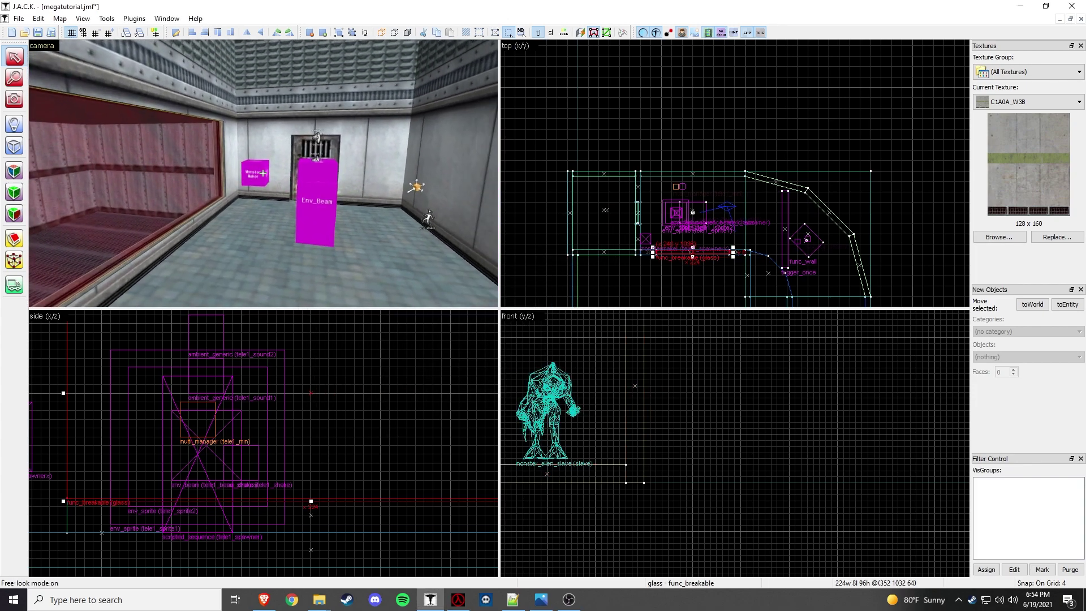
key(F9)
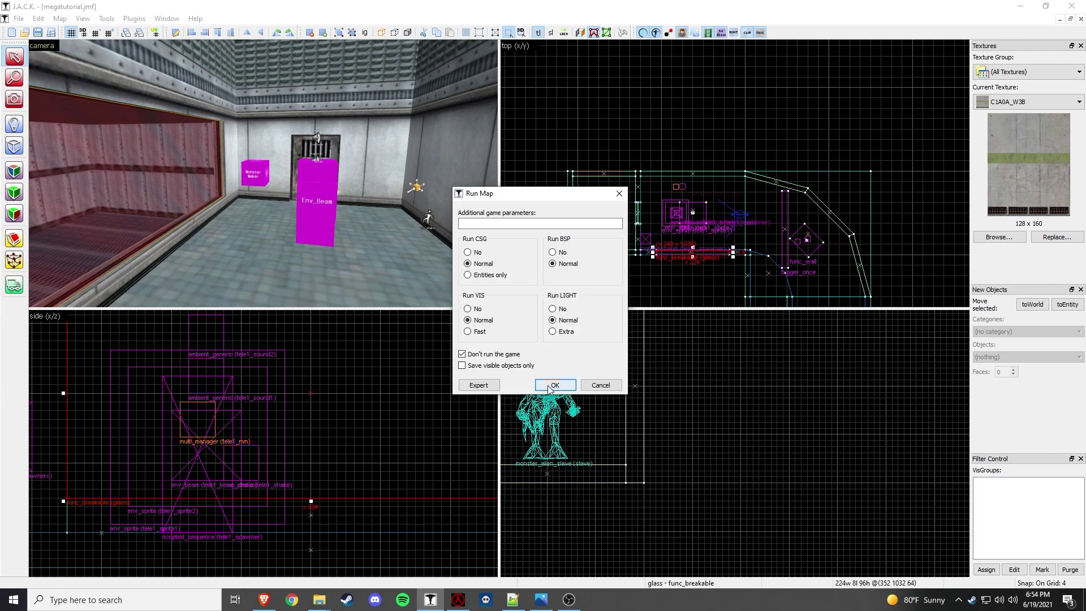
click(555, 388)
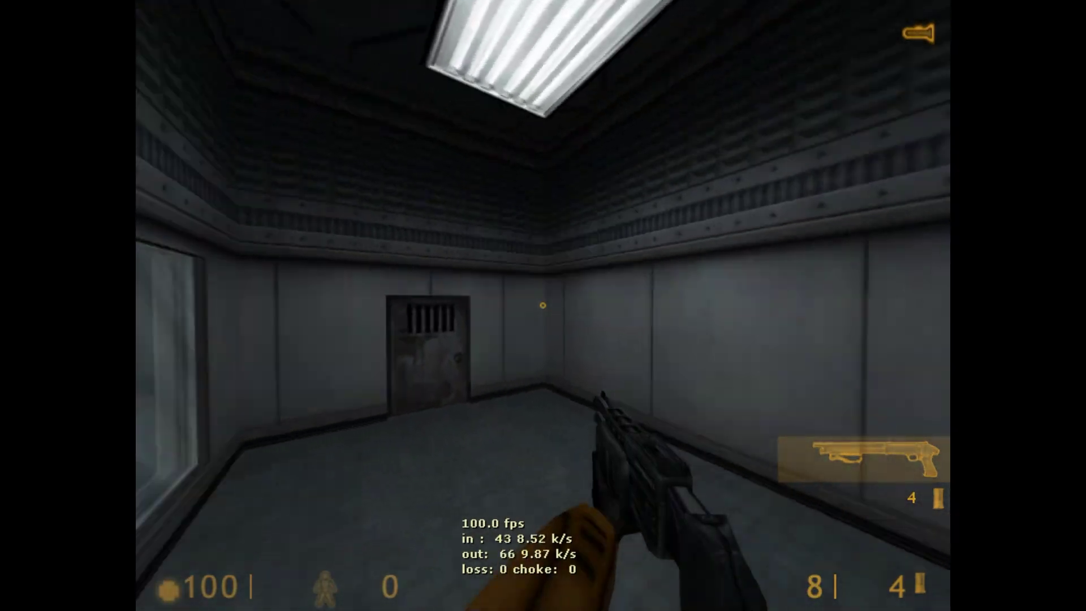
Step: Test the glass trigger in the game by firing the shotgun in the room, killing the alien slave and switching to the crowbar
click(543, 305)
right_click(542, 306)
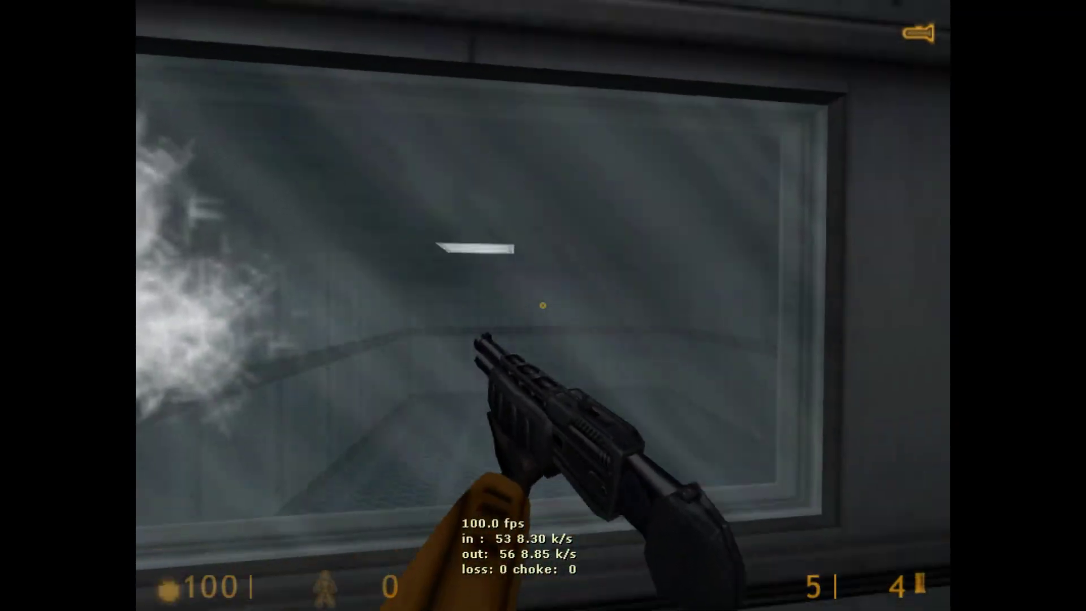
click(543, 306)
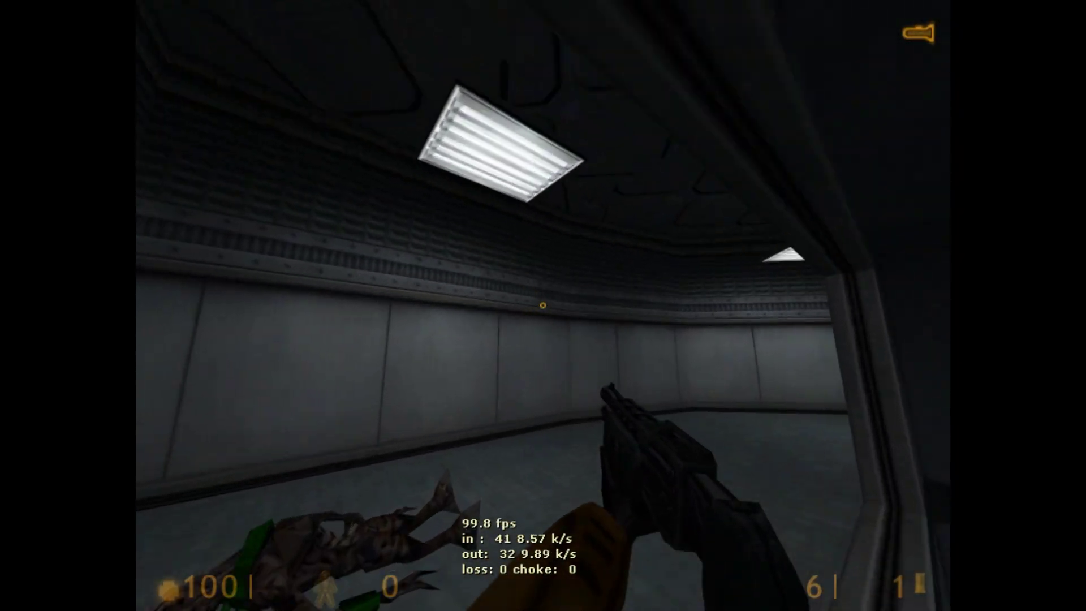
key(1)
click(543, 305)
click(543, 305)
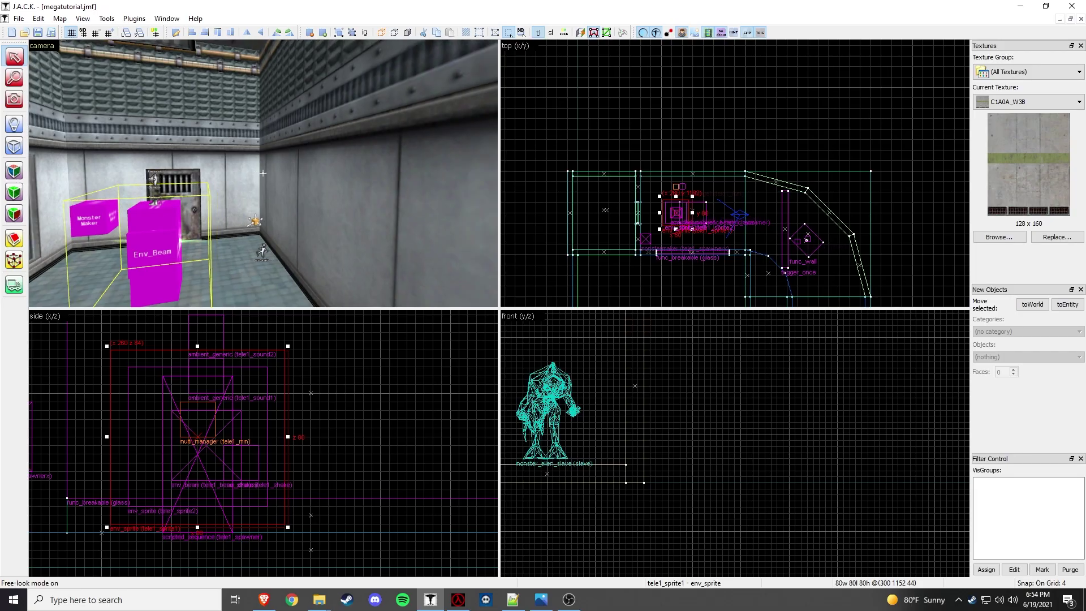
Step: Look over the teleport entities near the barred door and select the monstermaker
key(d)
key(s)
key(w)
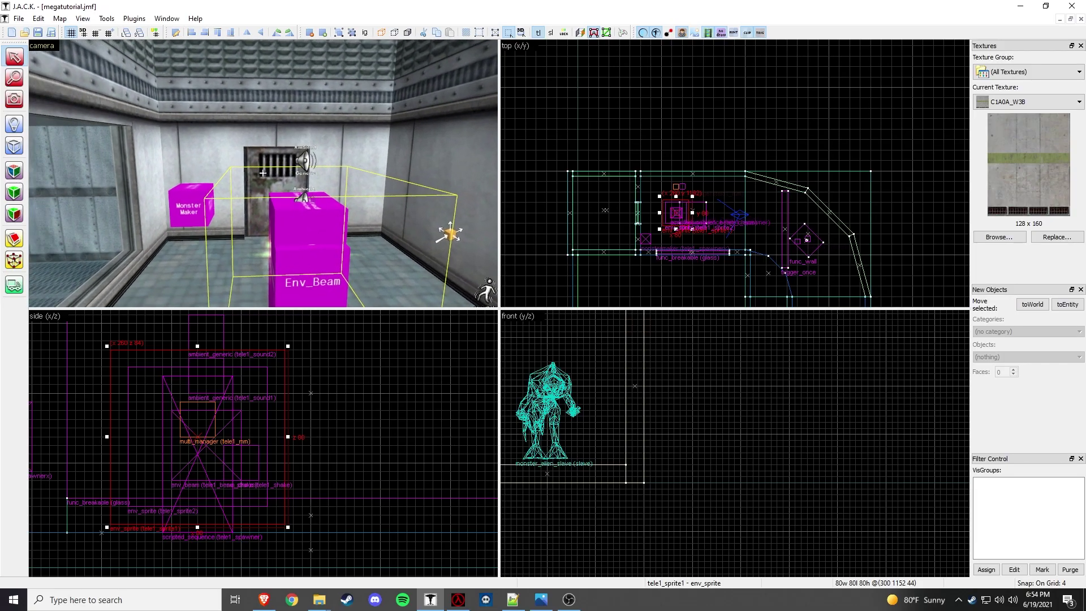
key(w)
key(z)
key(s)
key(z)
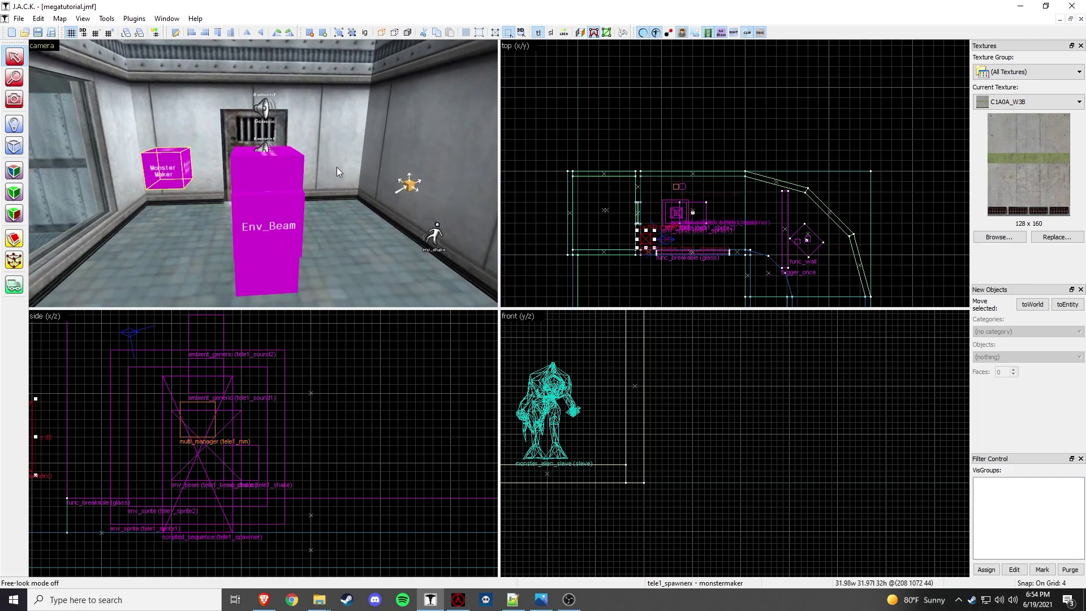
Step: Examine the test room from the trigger wall to the barred door, including the chamber behind the window
key(z)
key(w)
key(s)
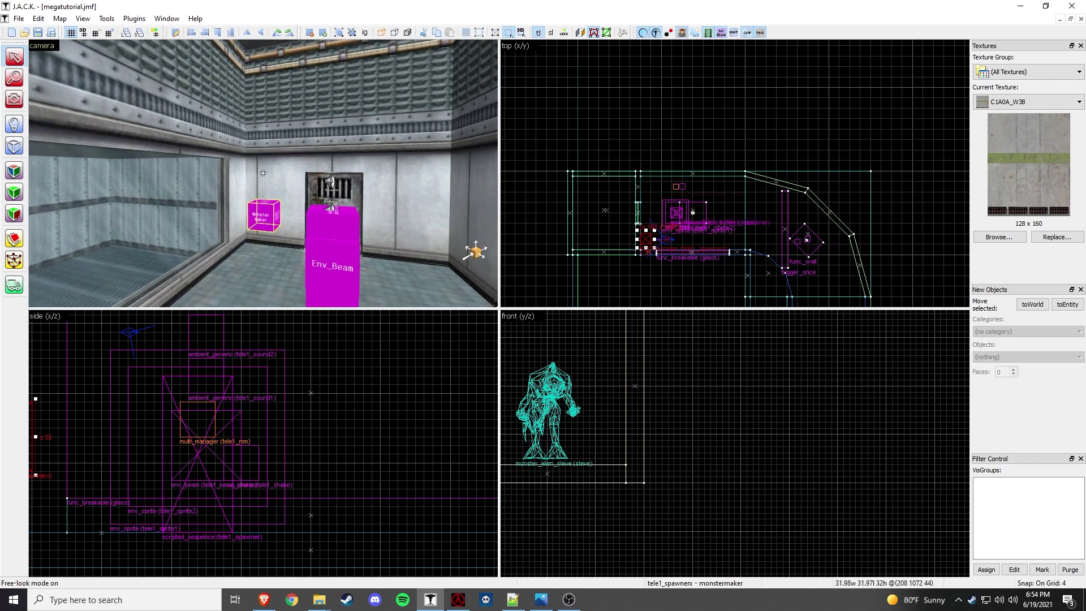
key(s)
key(w)
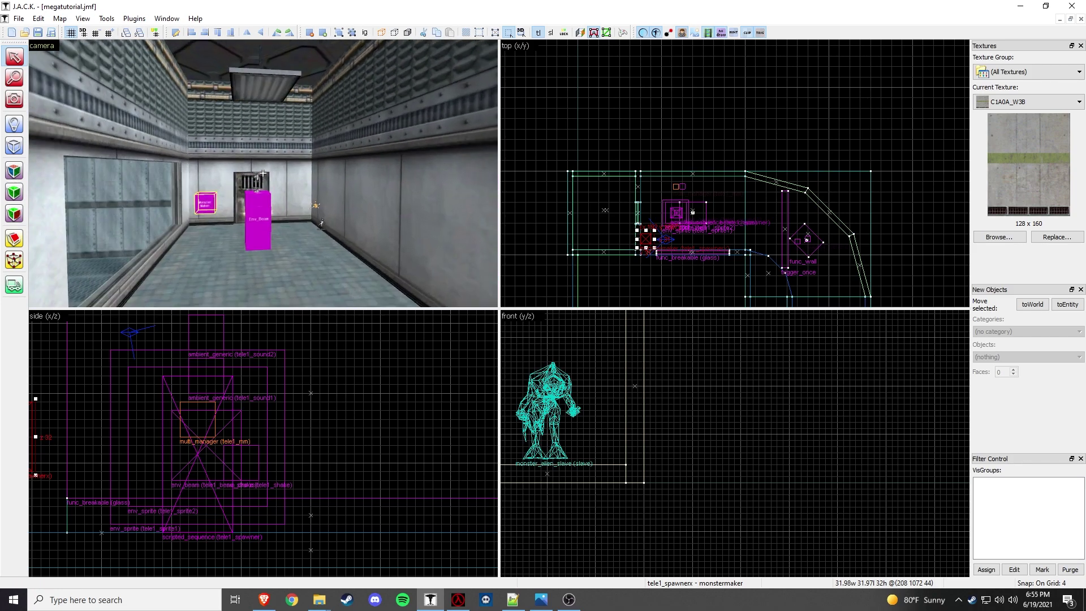
key(w)
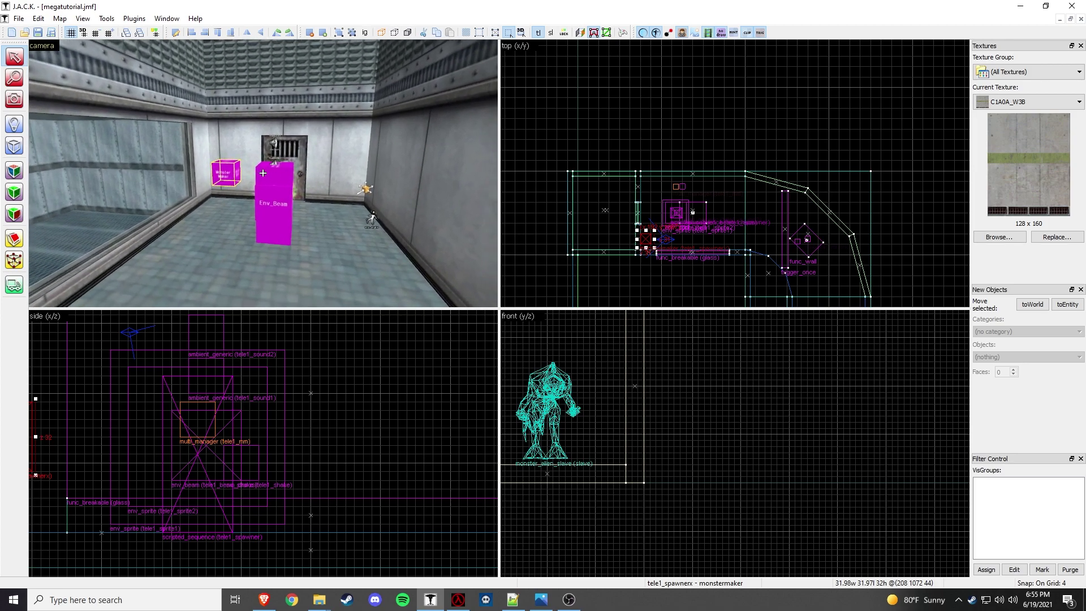
key(w)
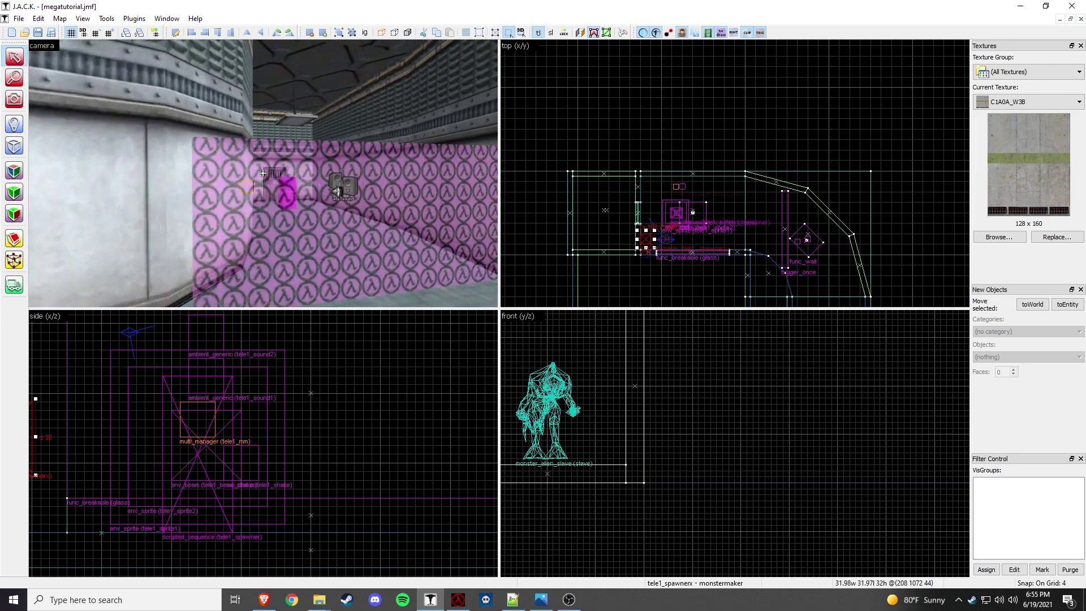
key(s)
key(w)
key(s)
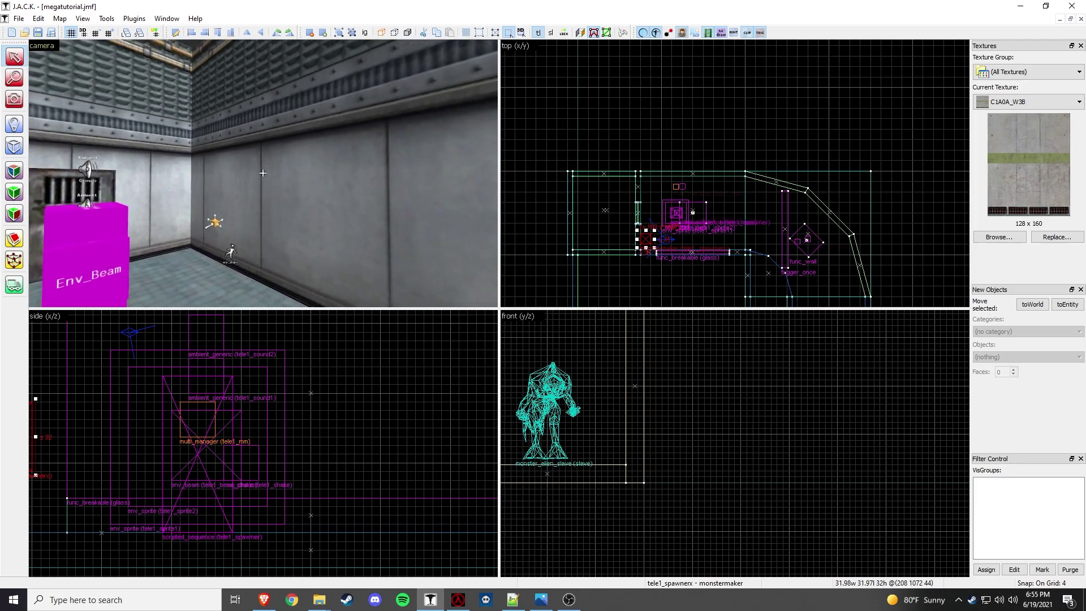
key(w)
key(s)
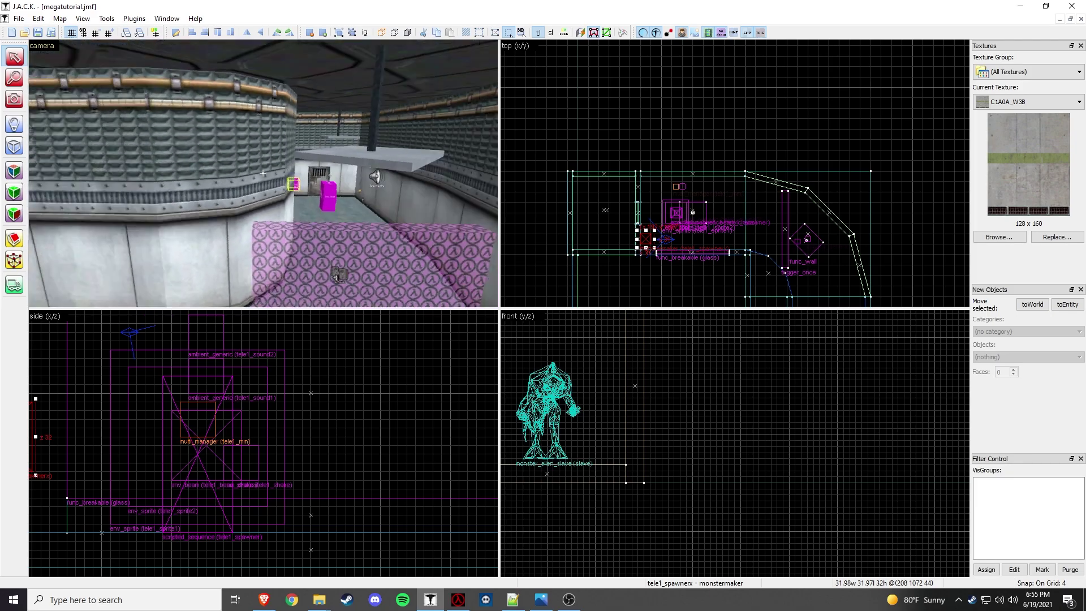
key(w)
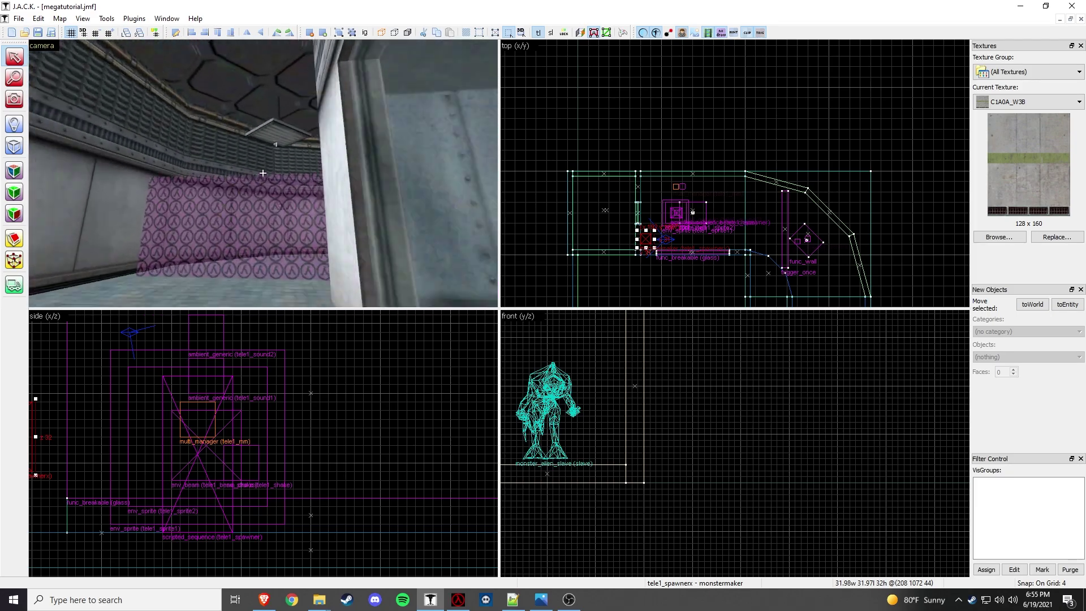
key(w)
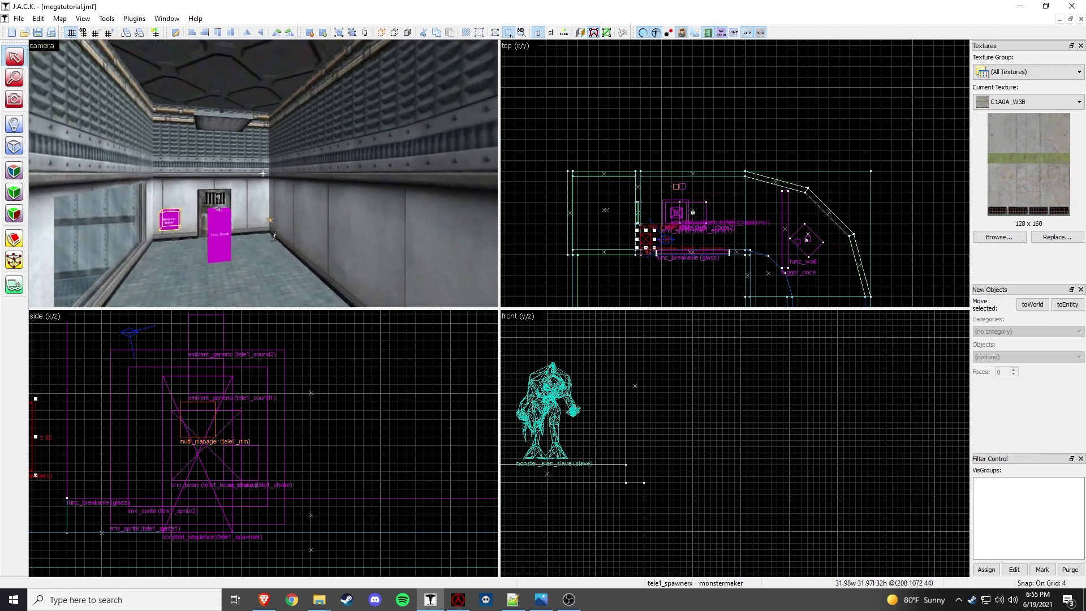
key(w)
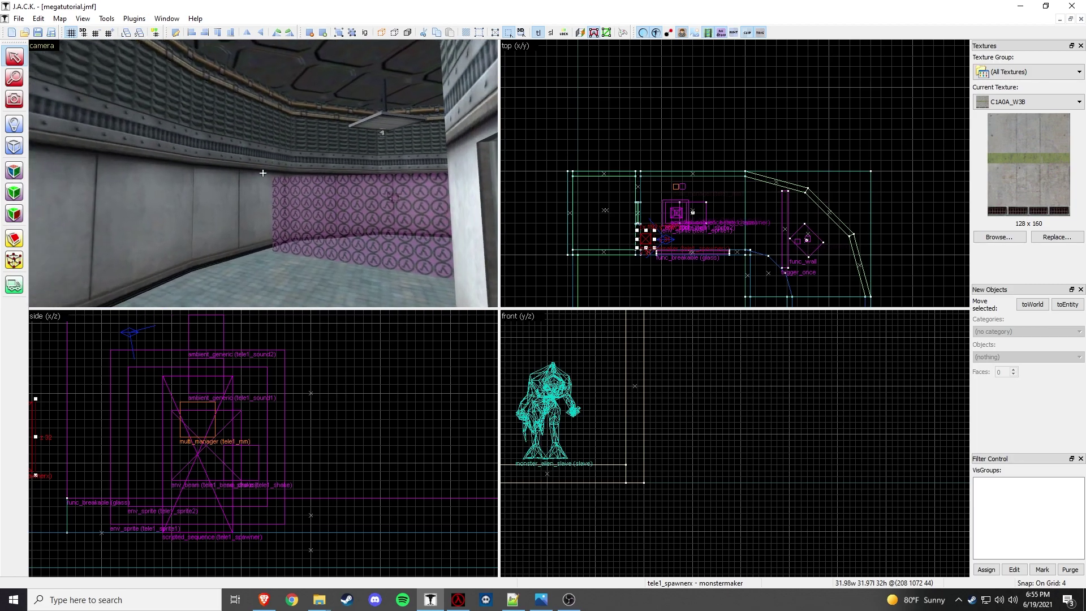
key(w)
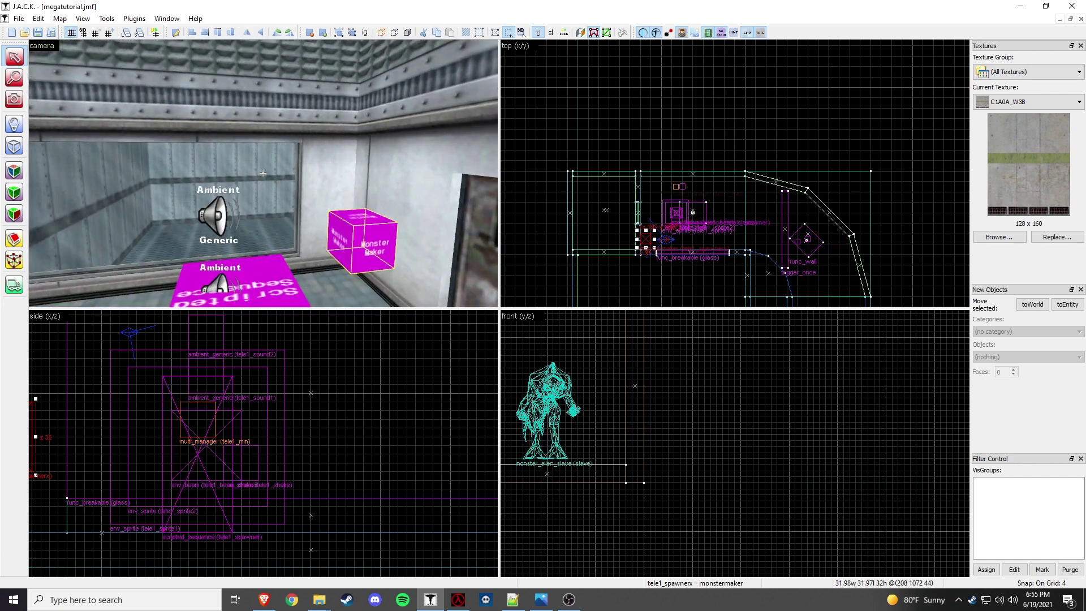
key(w)
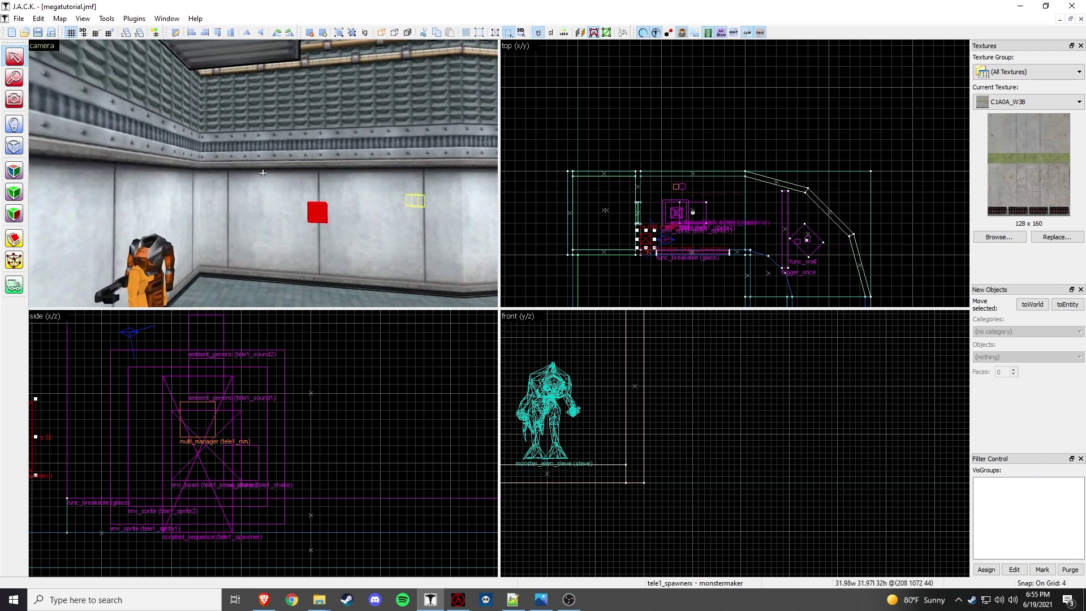
key(w)
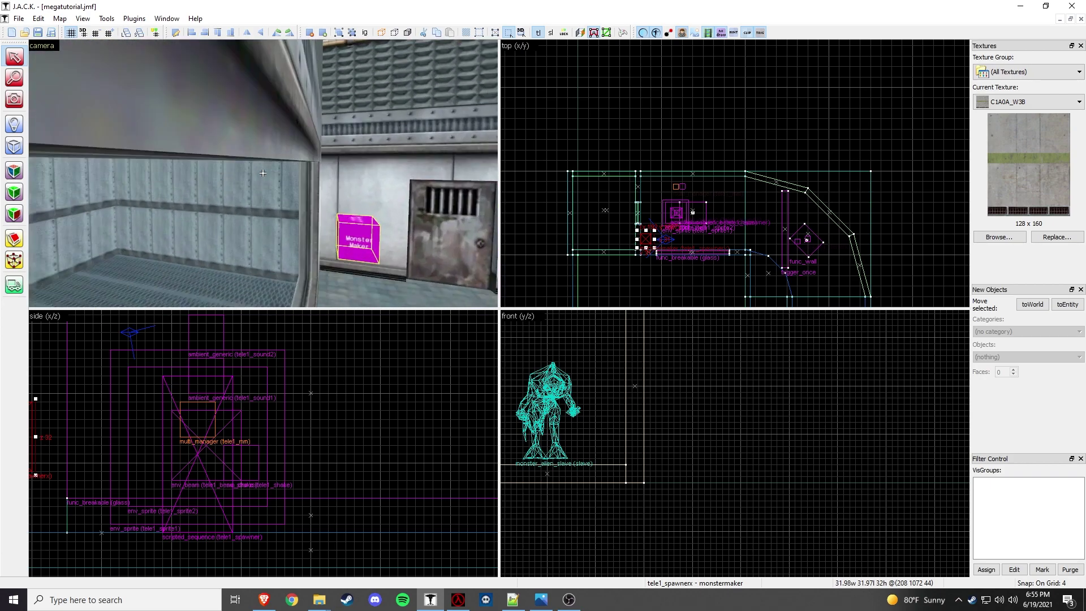
key(s)
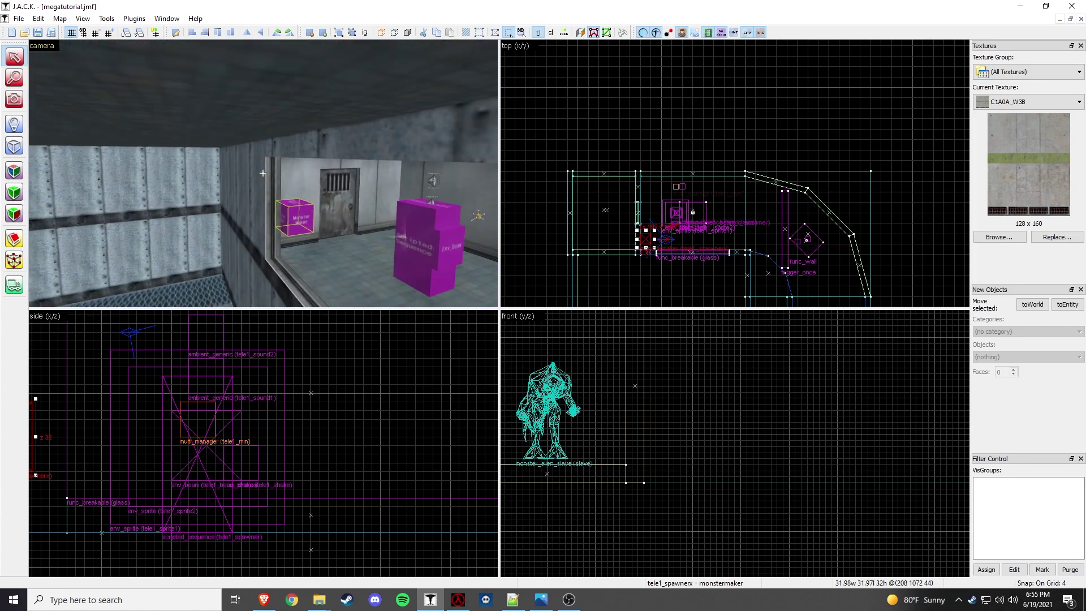
key(w)
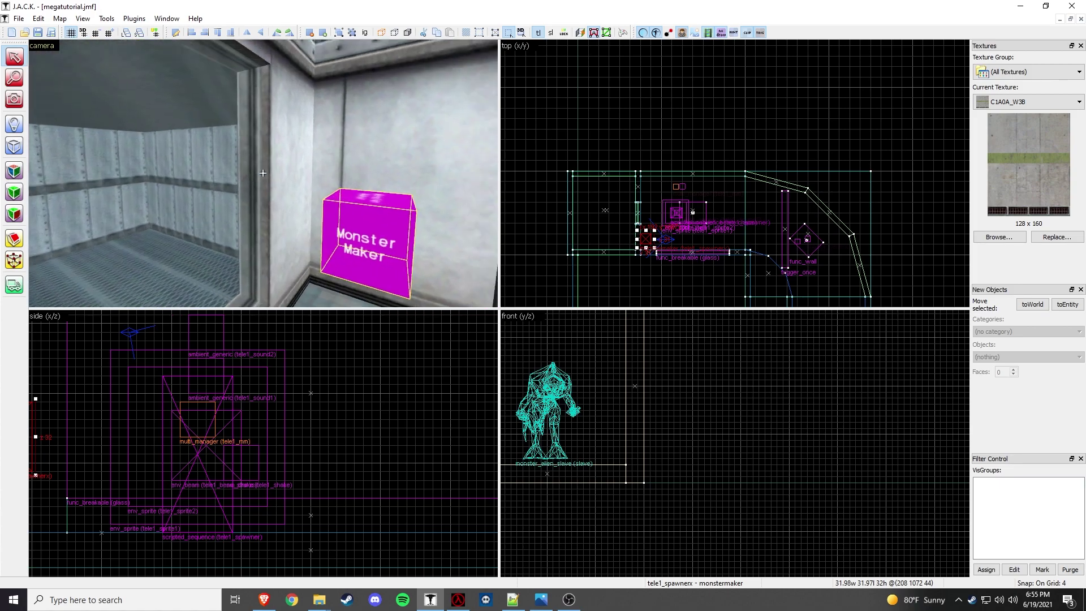
key(s)
Step: Select the func_breakable window and examine the trigger wall, the teleport entities and the barred door
key(z)
click(251, 172)
key(z)
key(w)
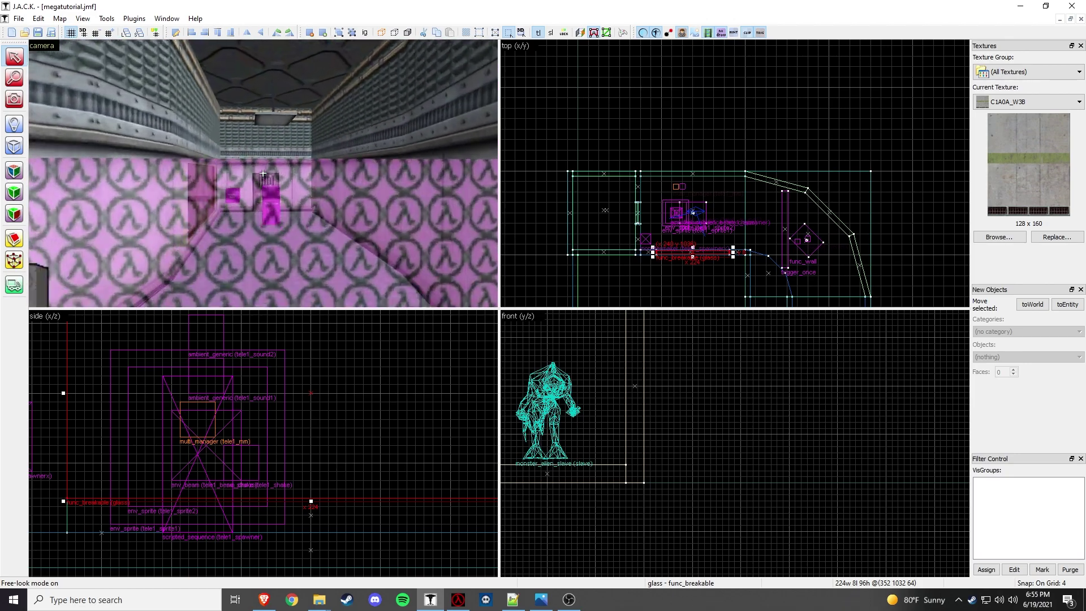
key(s)
key(w)
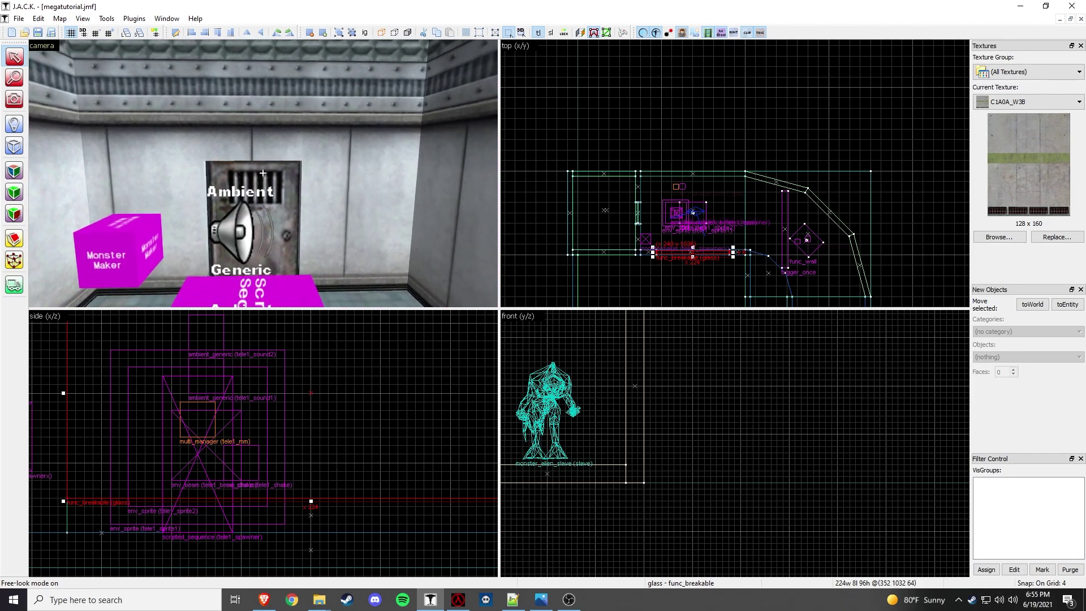
key(s)
key(w)
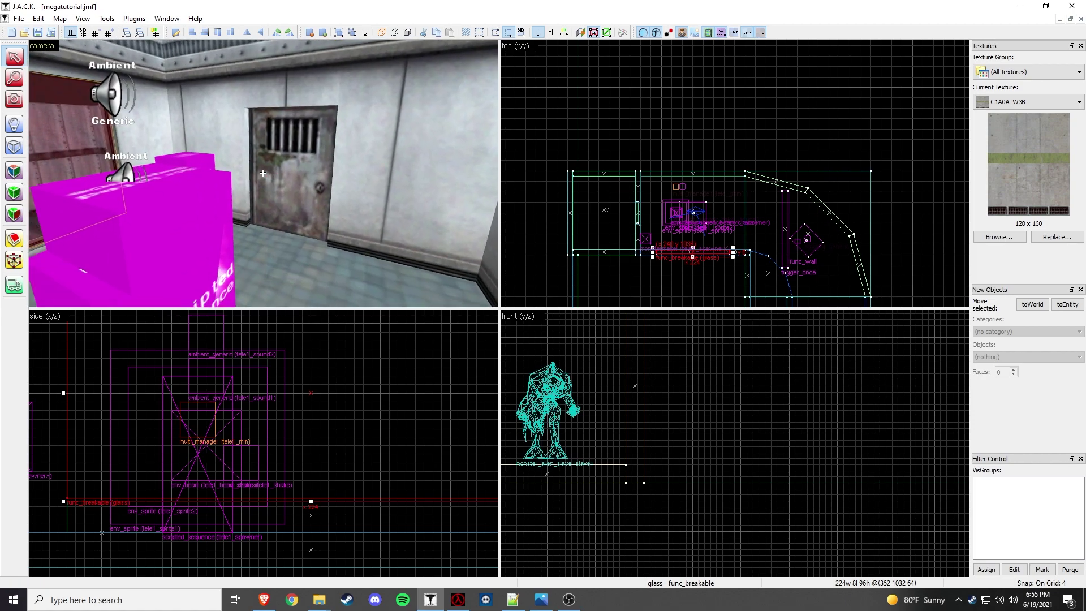
key(w)
key(s)
key(s)
Step: Examine the overall map layout, then inspect the window from the corridor and from the chamber behind it
key(z)
scroll(721, 192, down, 2)
scroll(761, 131, down, 2)
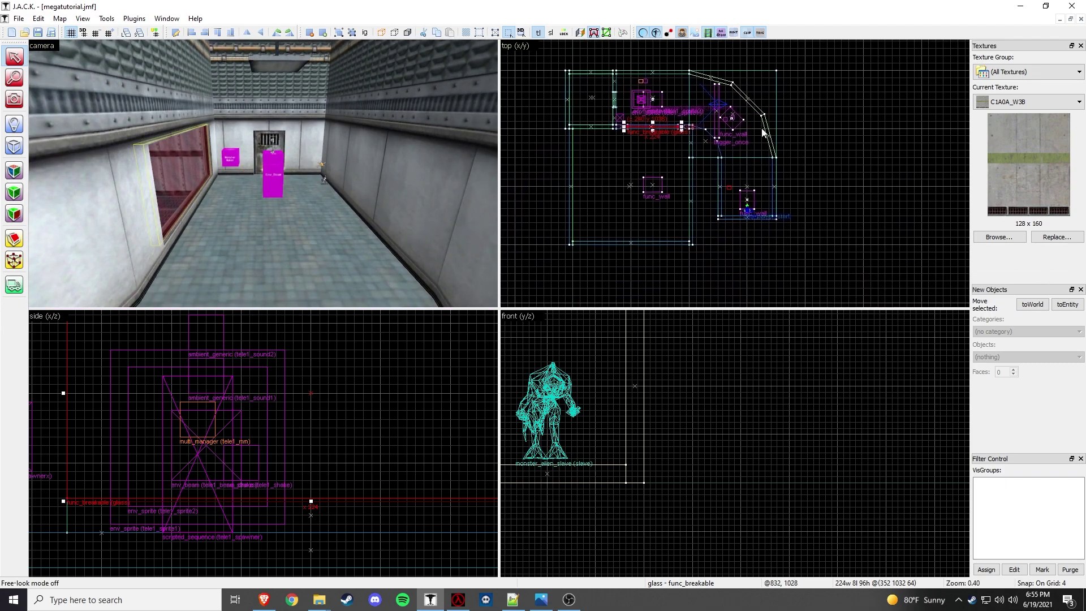
key(z)
key(w)
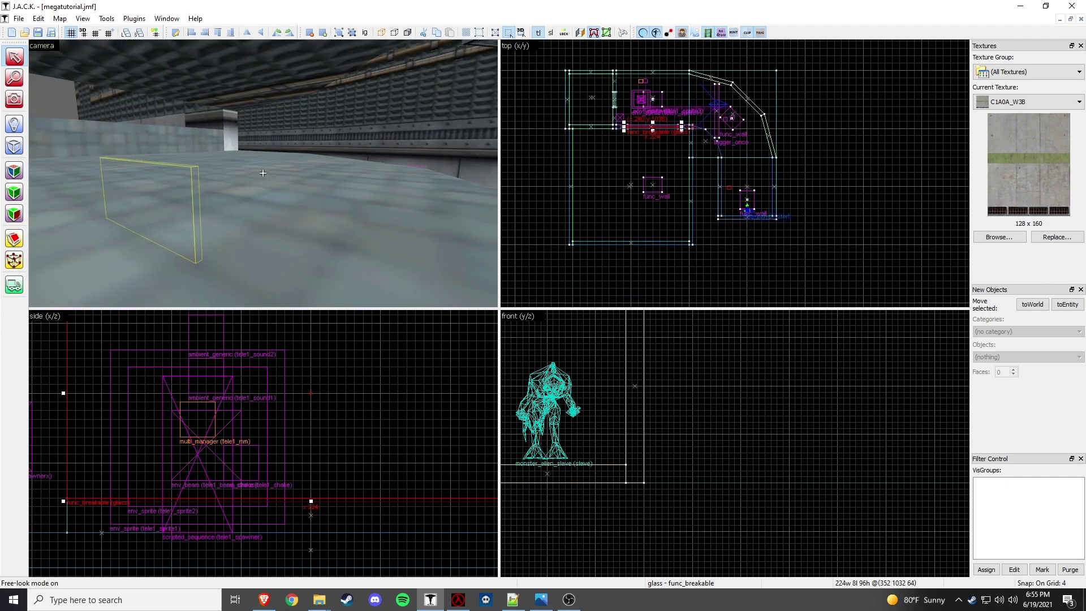
key(z)
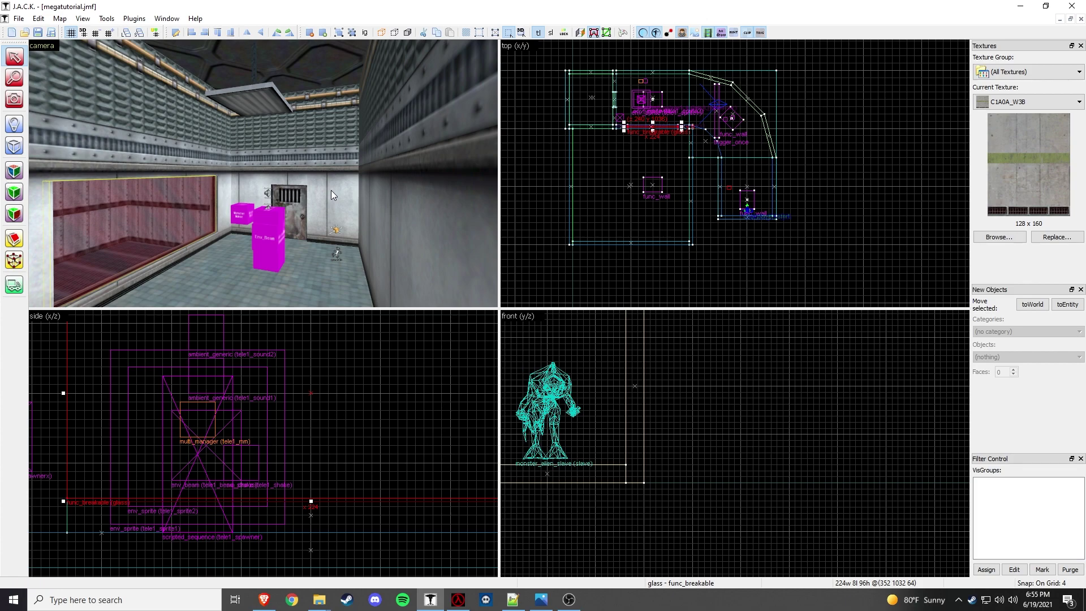
key(z)
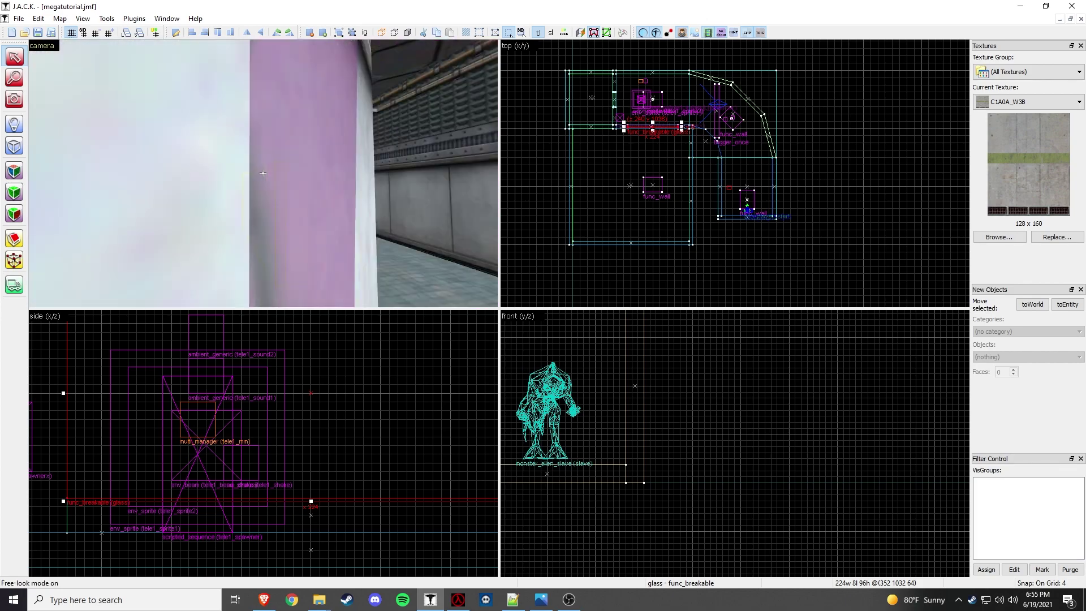
key(s)
key(w)
key(w)
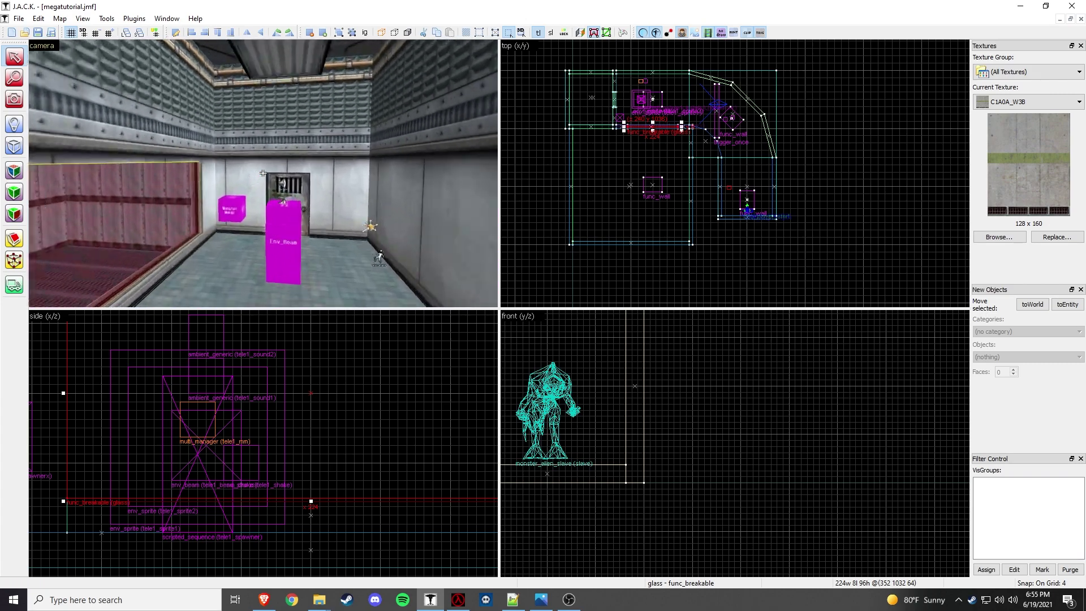
key(w)
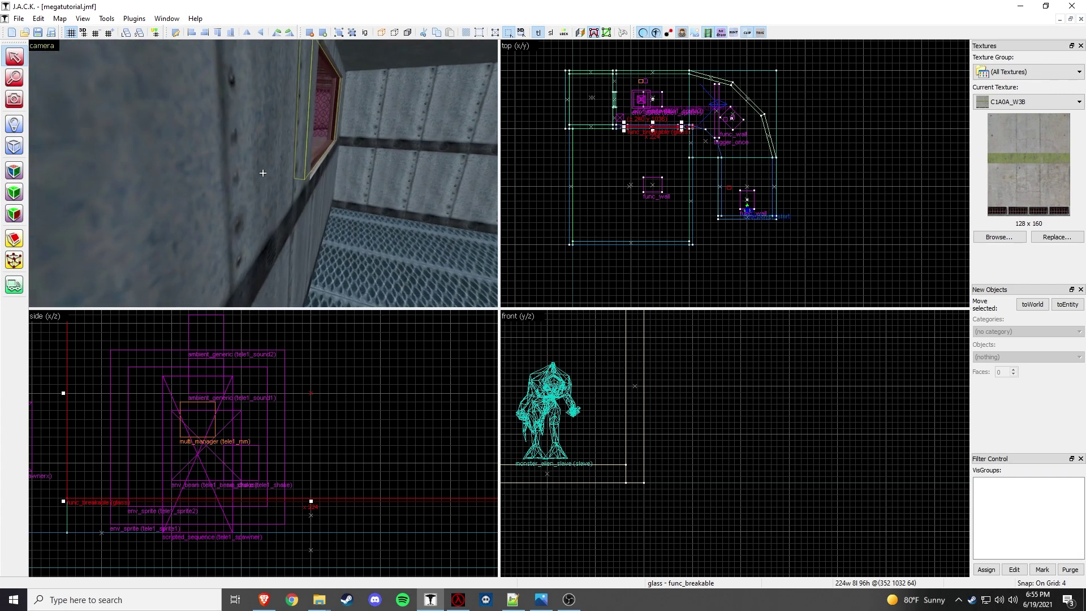
key(s)
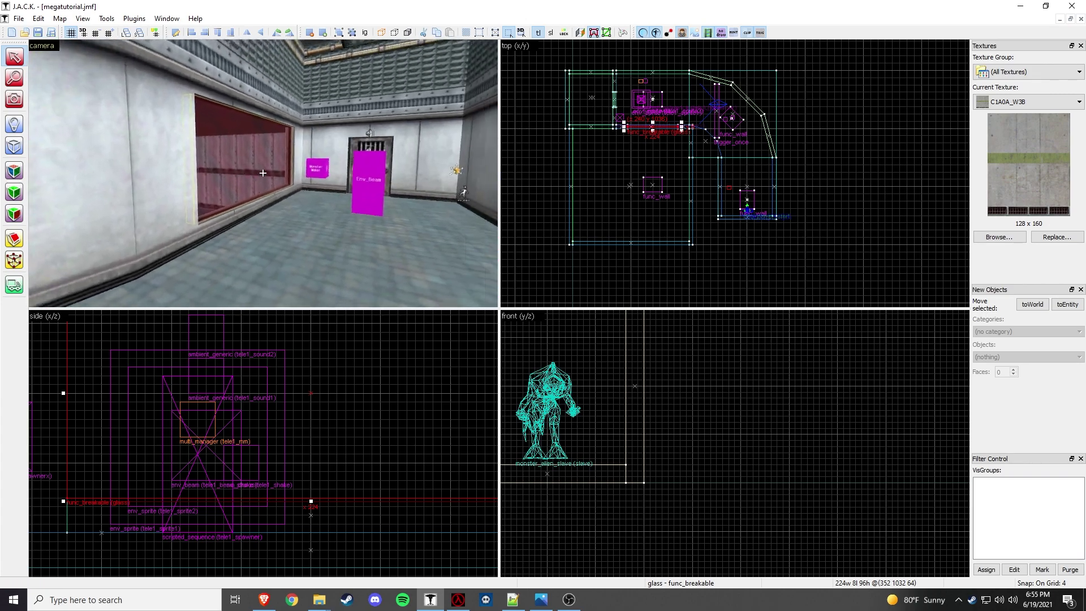